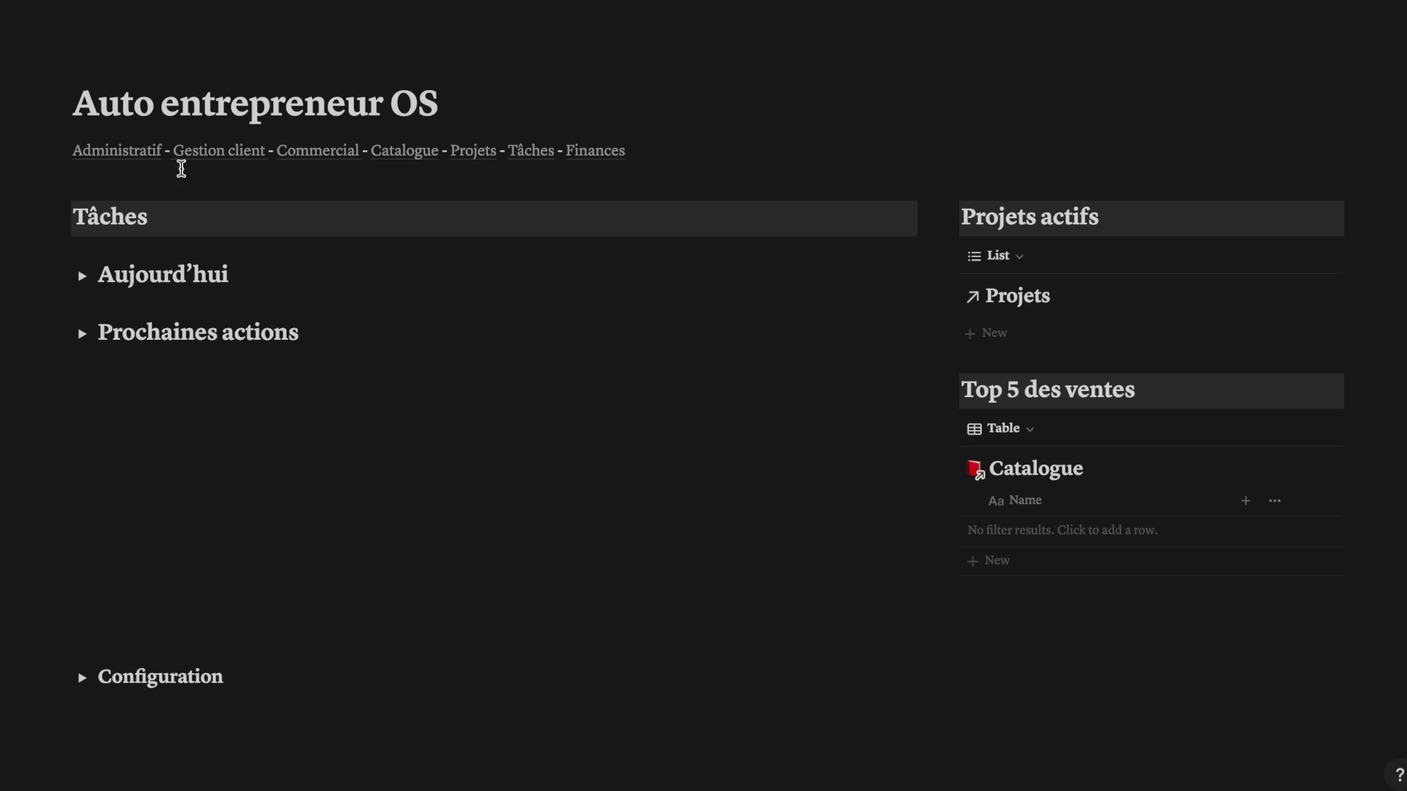
Look over the Administratif page and the Clients gallery, and open the BUZZ L'ECLAIR client card
click(141, 154)
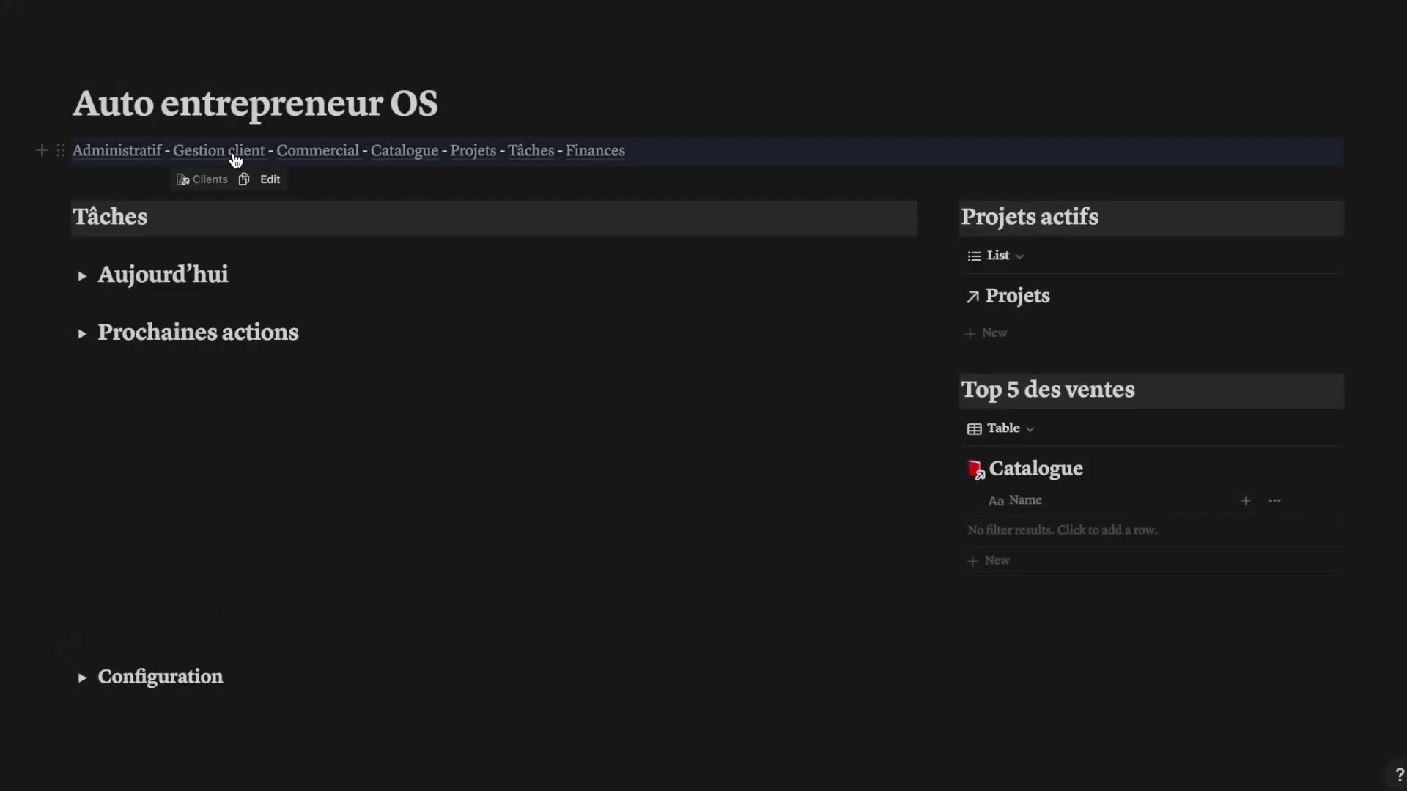
click(235, 153)
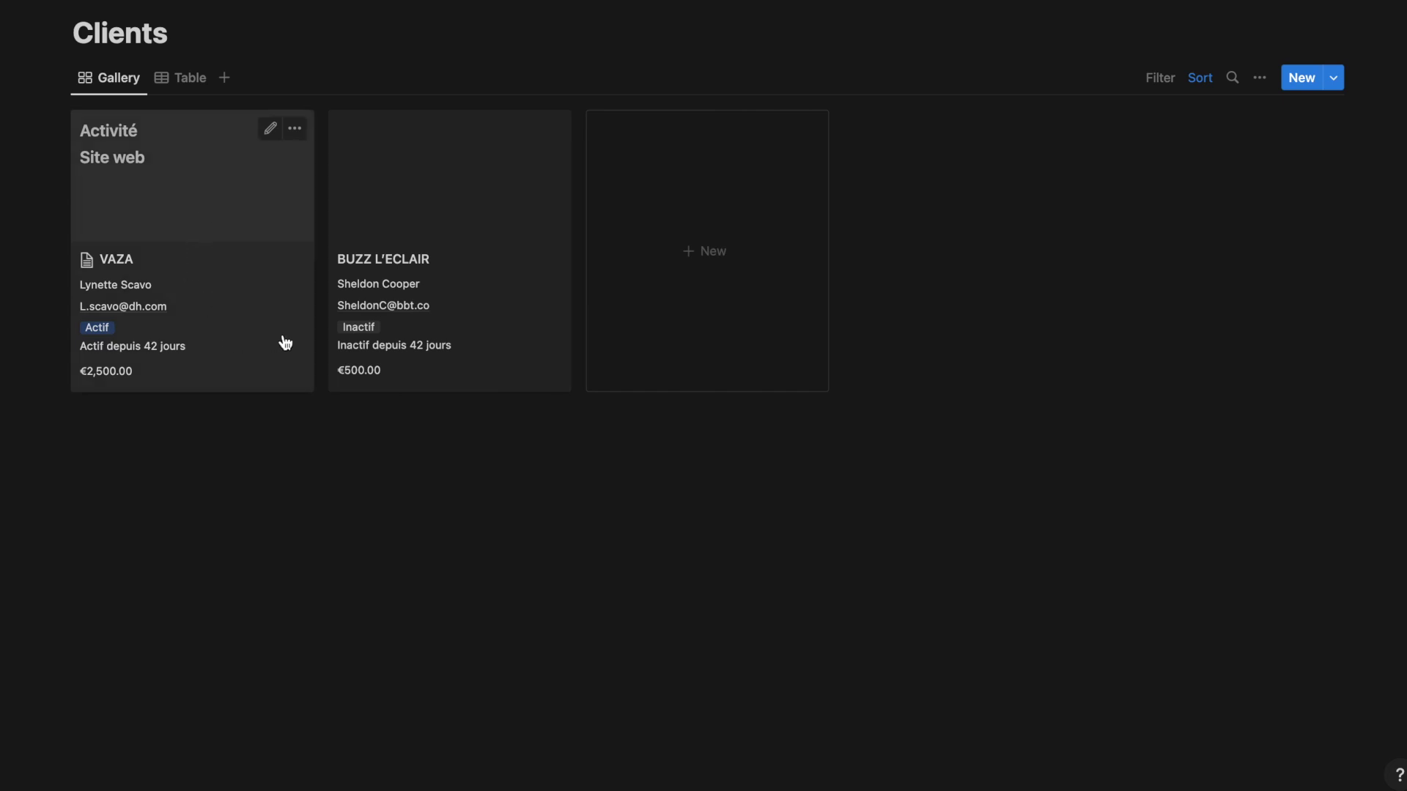
click(492, 281)
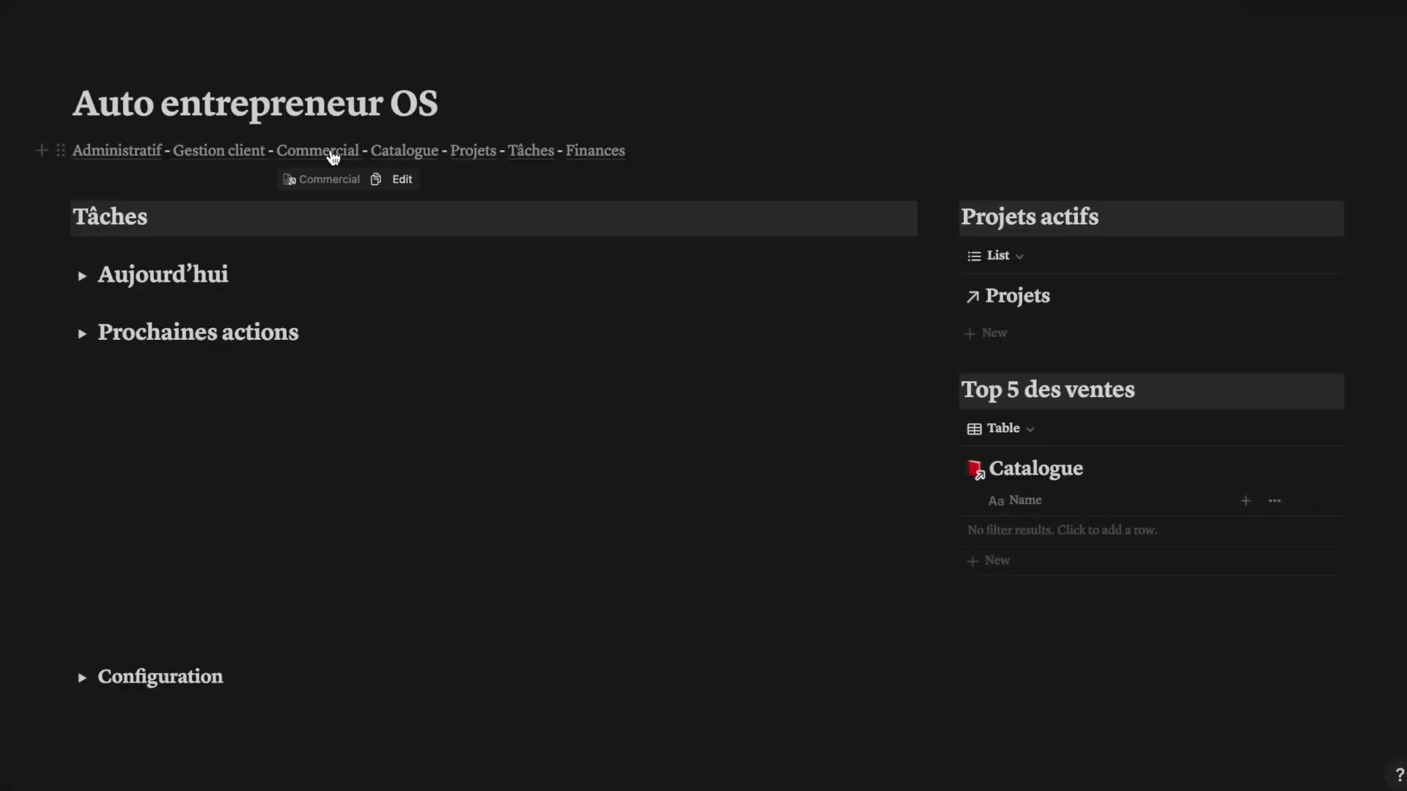
Browse the Commercial section's Catalogue, Ressources and Calendrier commercial pages, including all Ressources columns
click(331, 152)
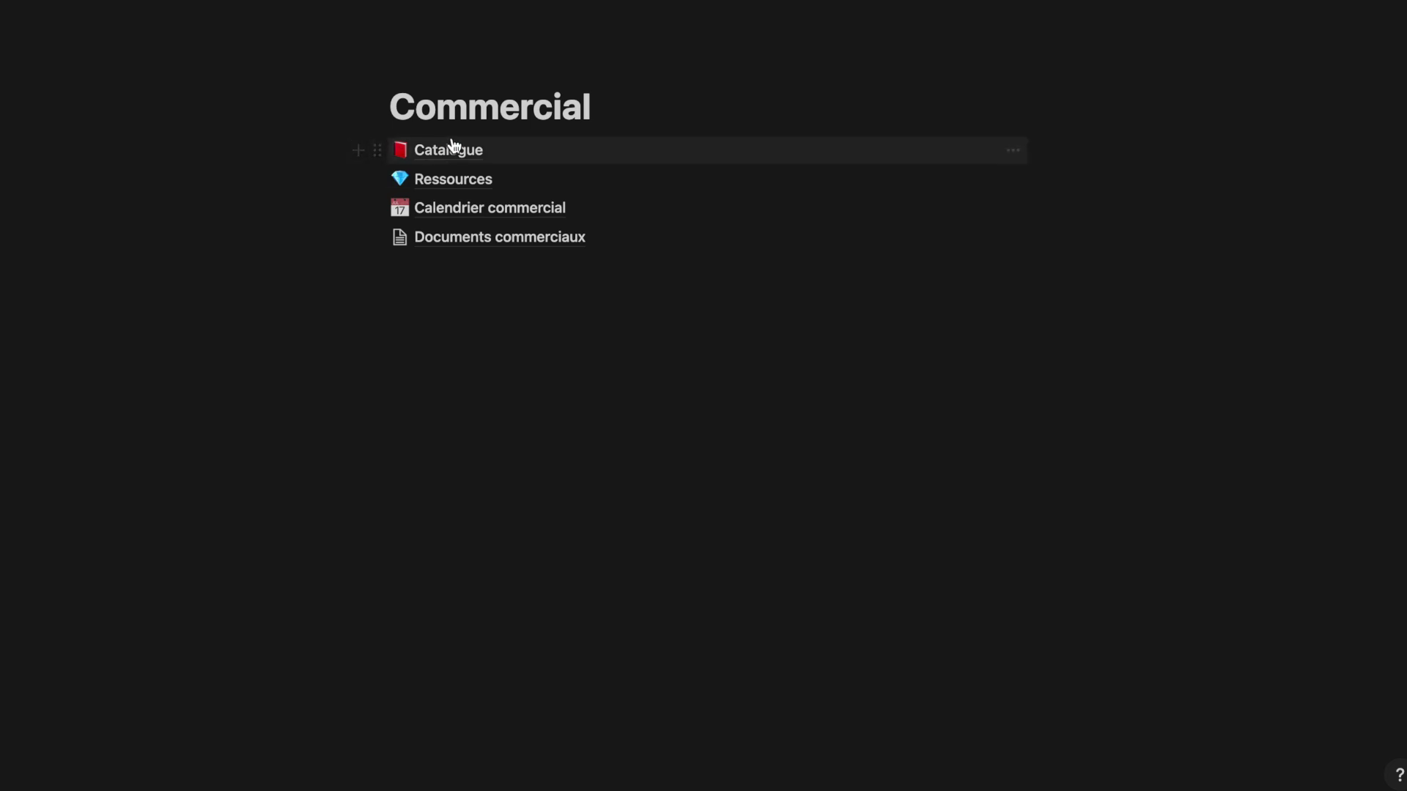
click(515, 156)
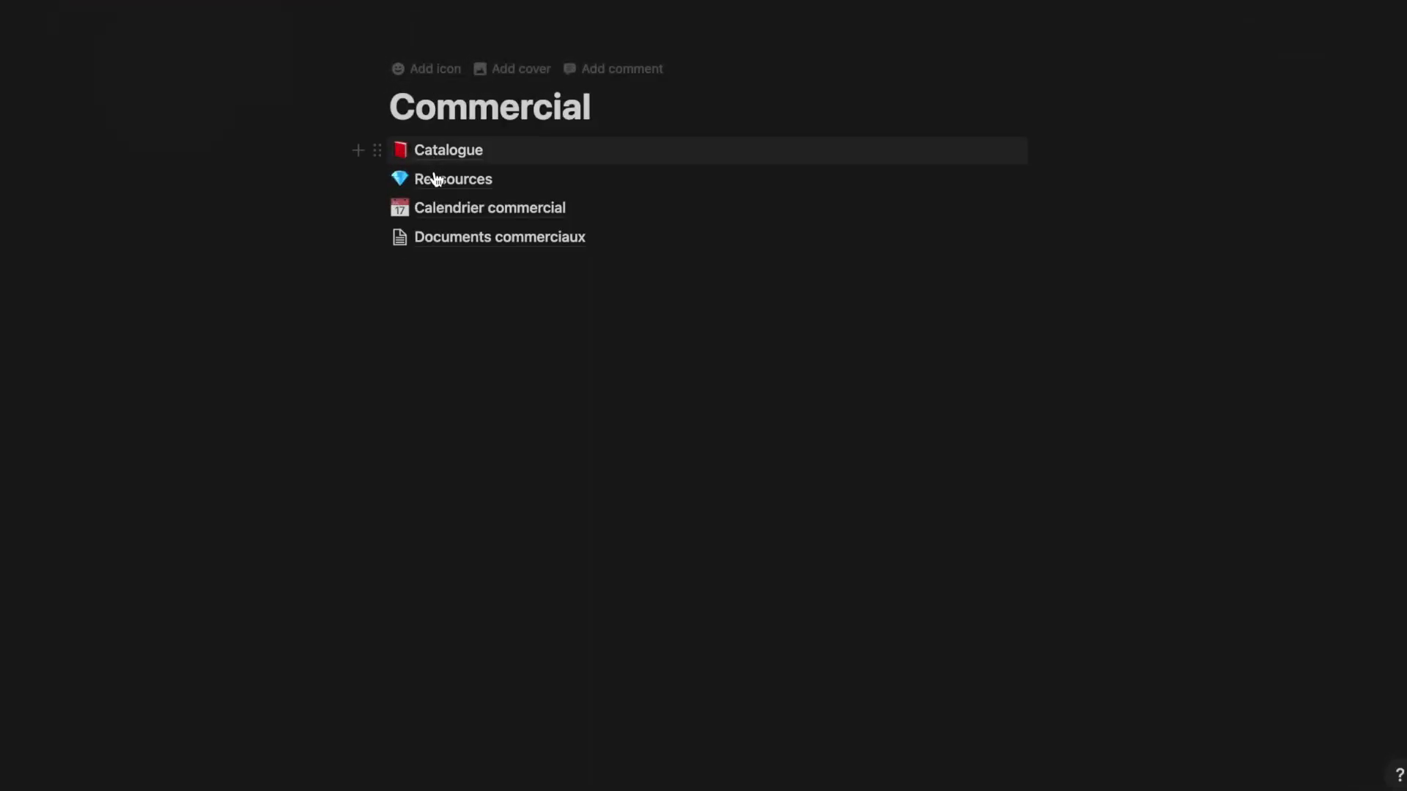
click(438, 183)
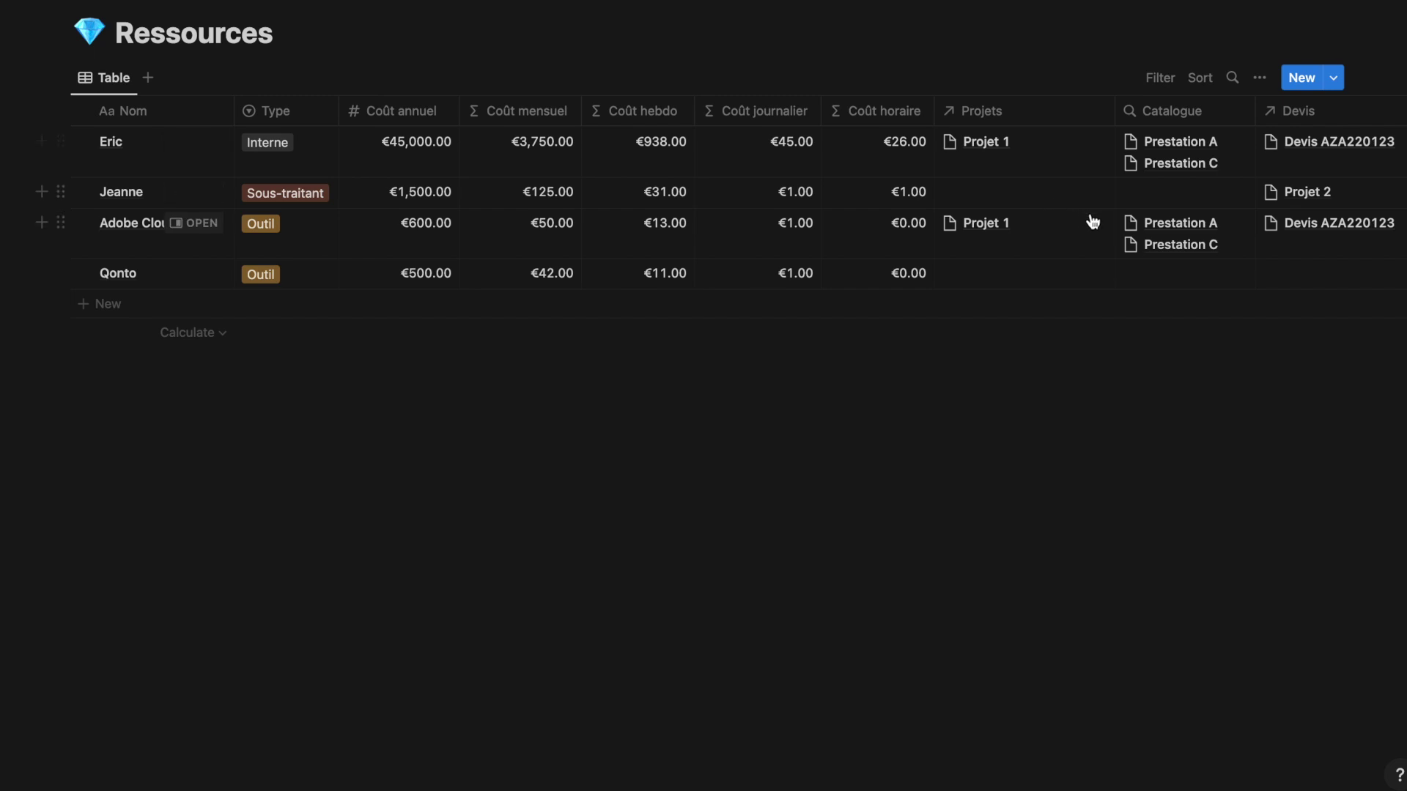
scroll(1093, 221, right, 5)
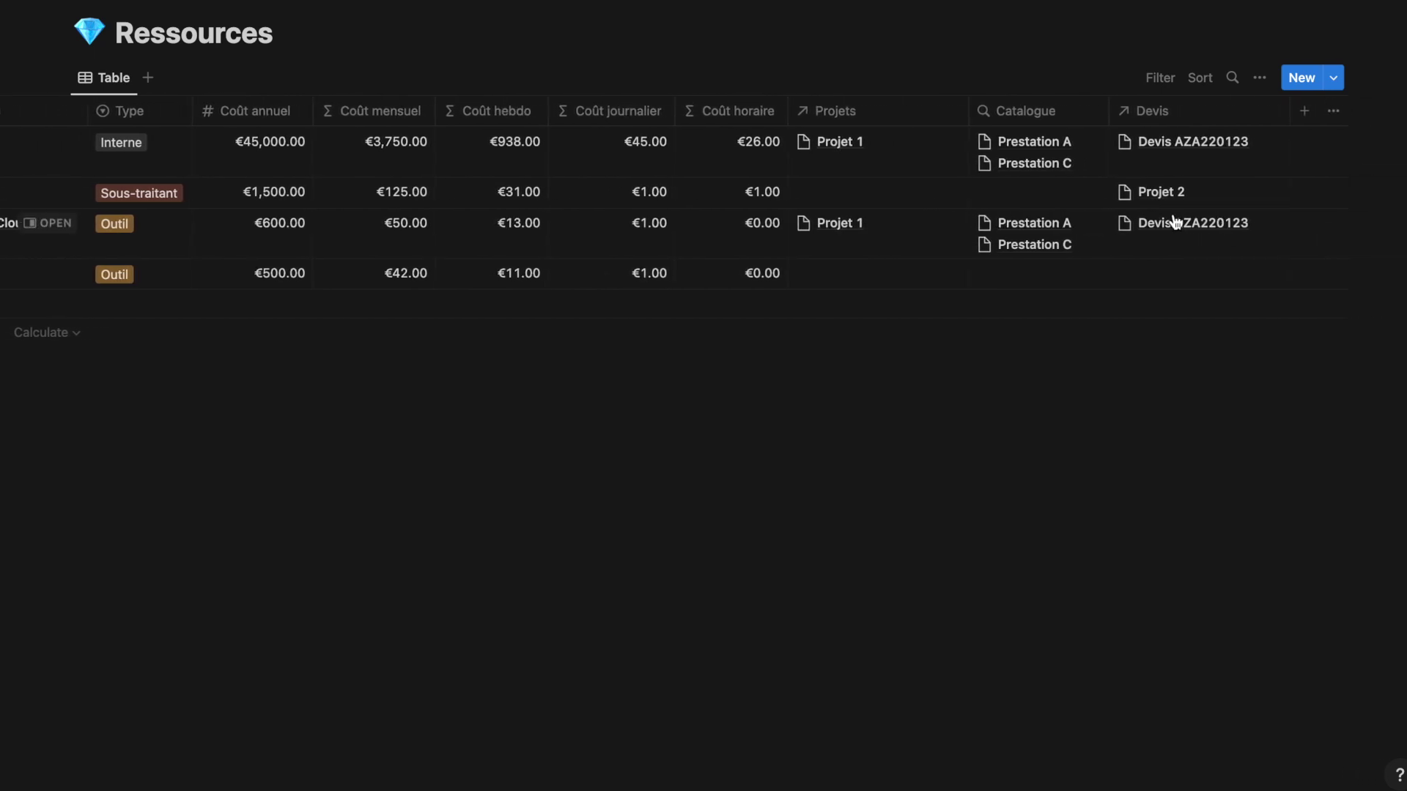
scroll(1164, 220, left, 5)
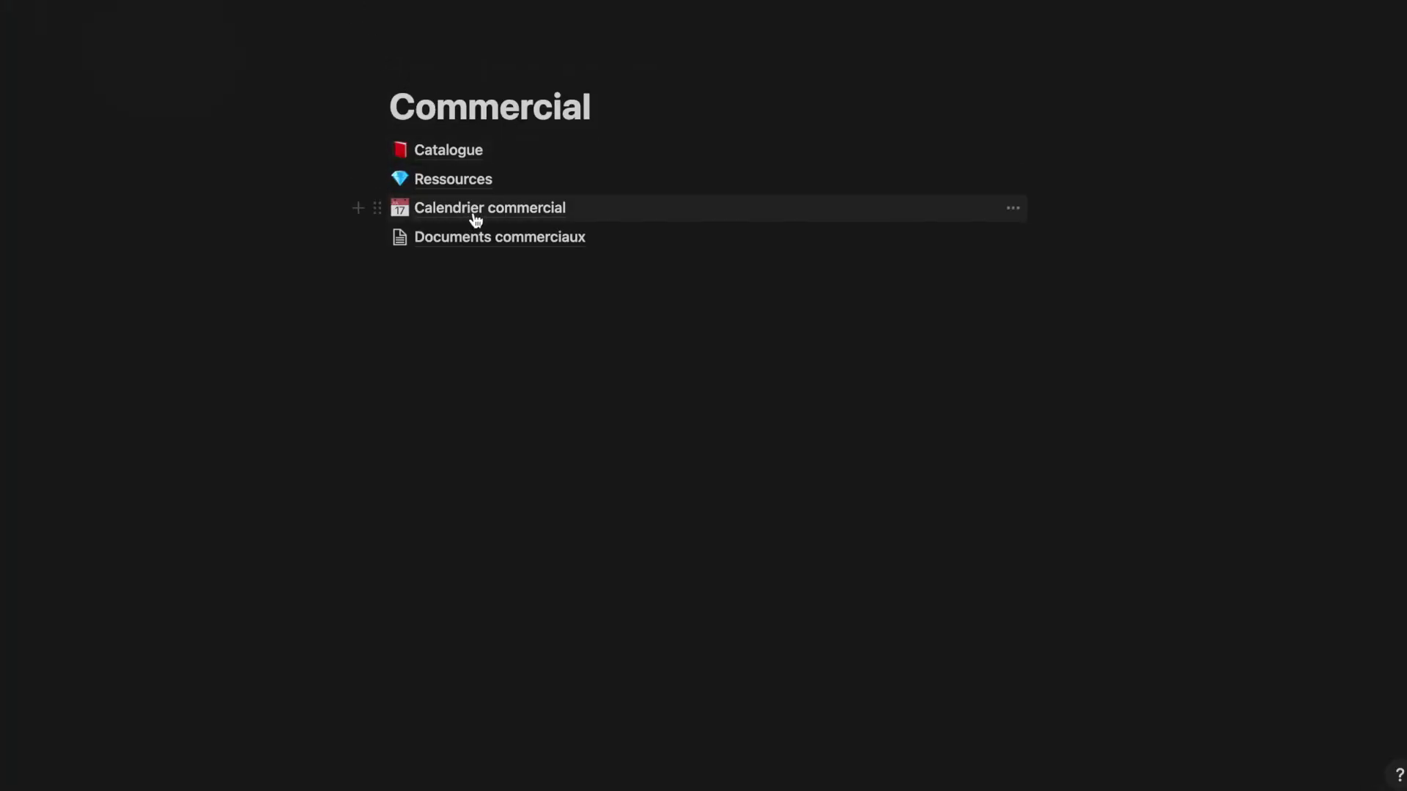
click(476, 212)
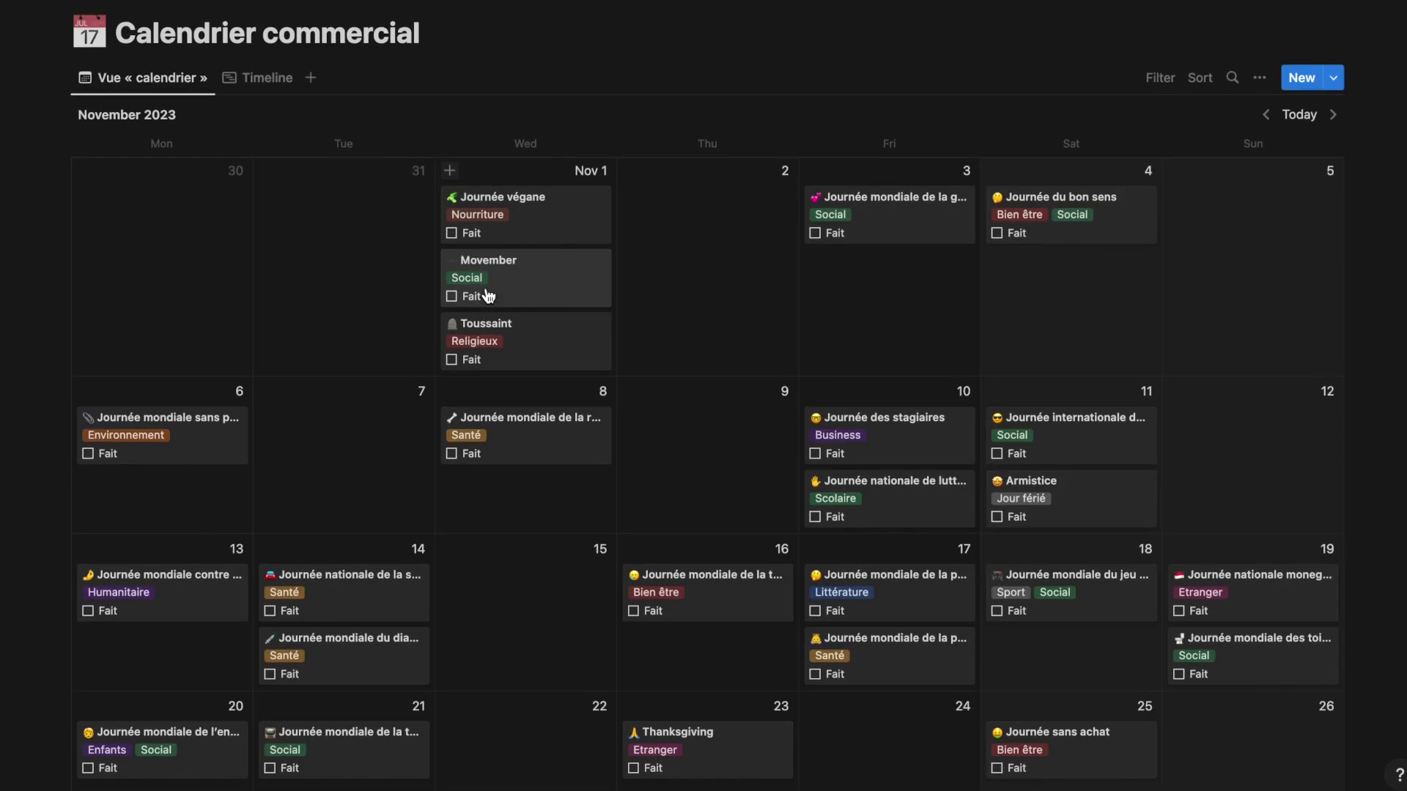
scroll(752, 260, down, 5)
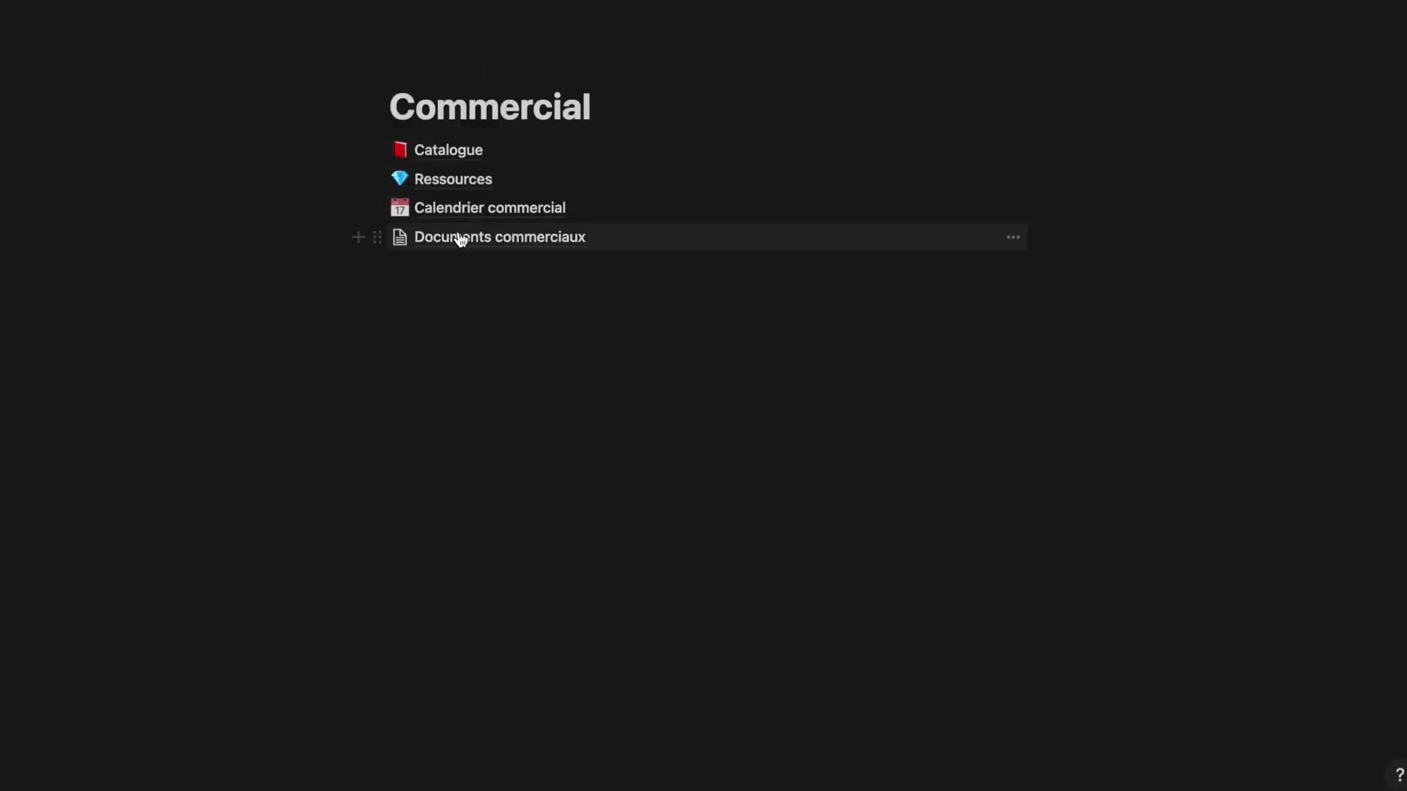
Open the Projet 2 invoice from Documents commerciaux and examine its properties, including the available Statut options
click(460, 238)
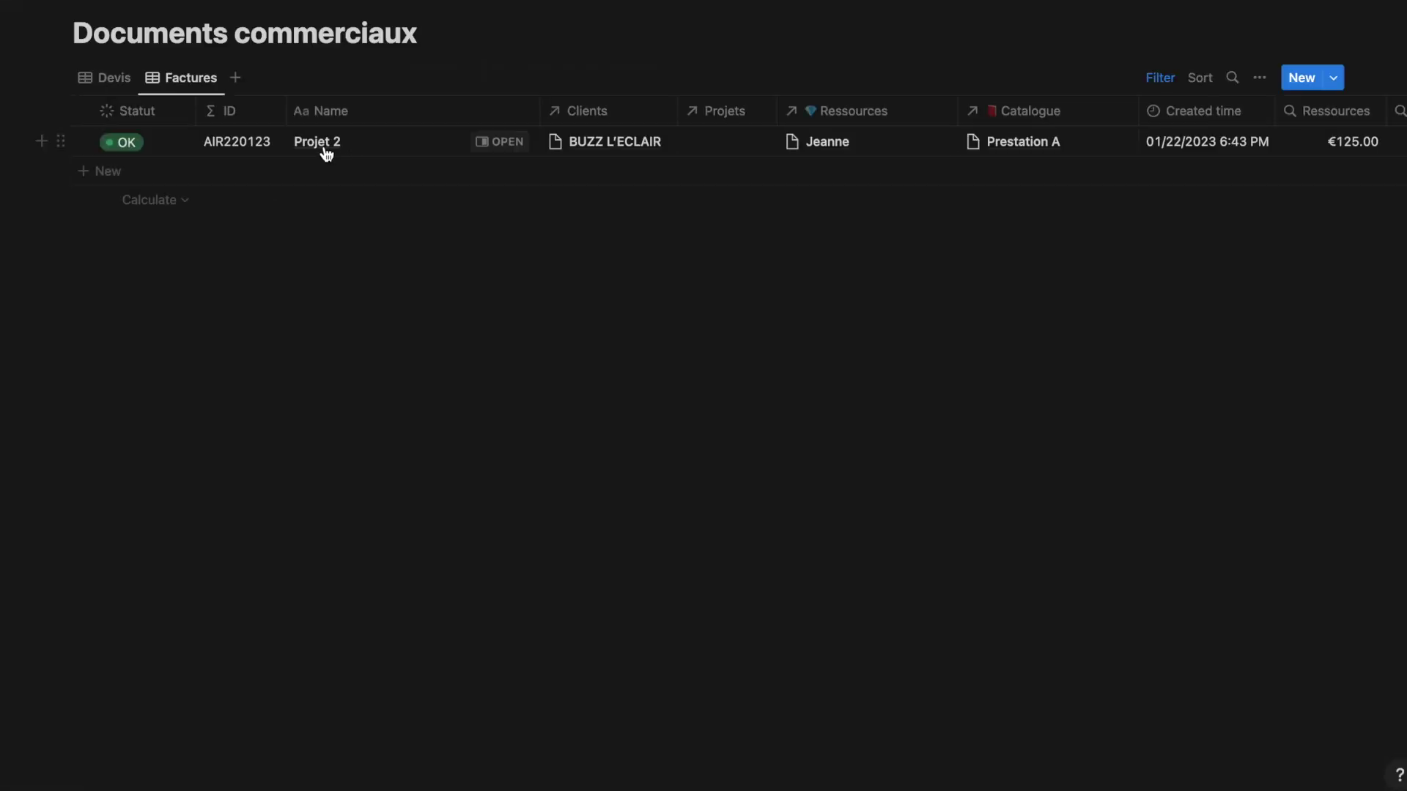
click(485, 142)
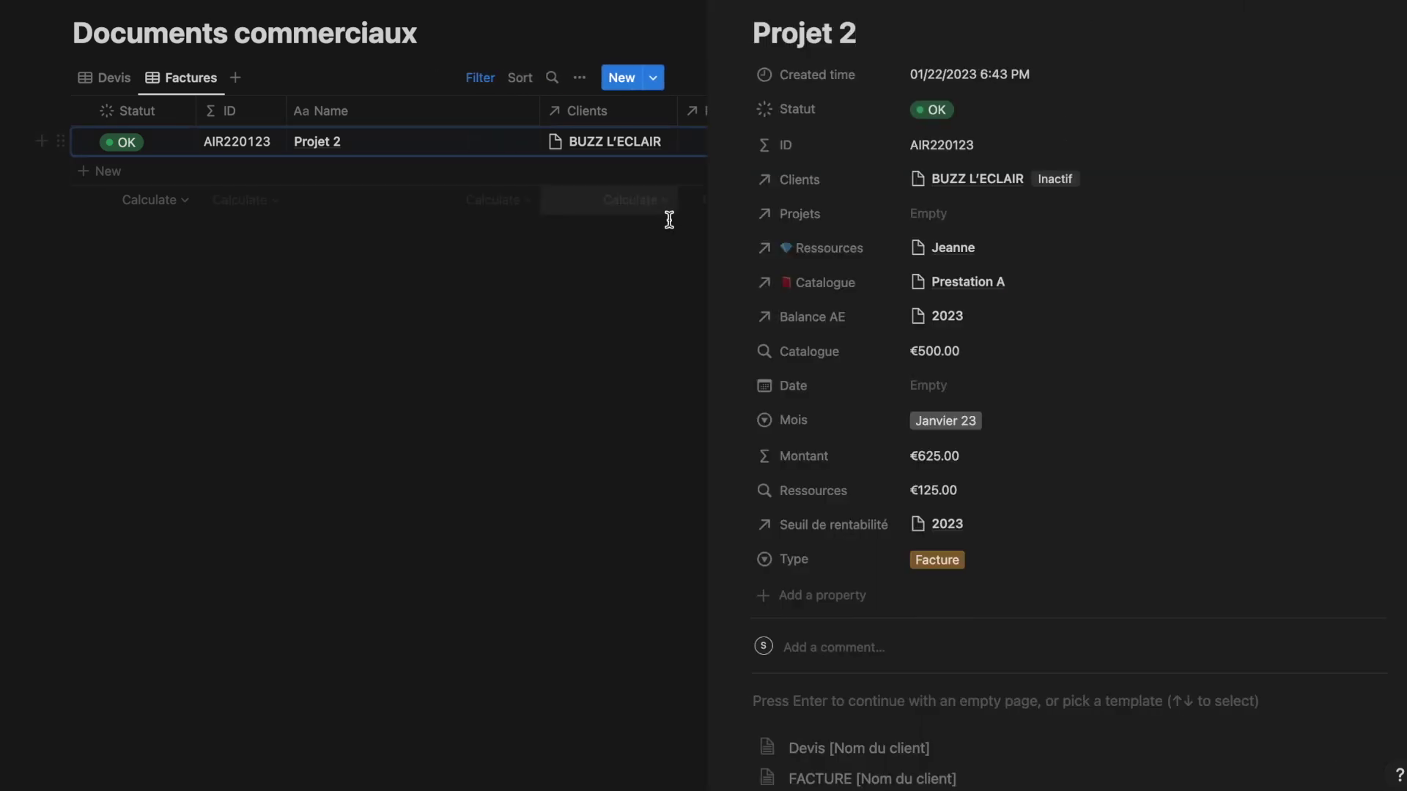
scroll(786, 333, down, 4)
scroll(786, 333, up, 2)
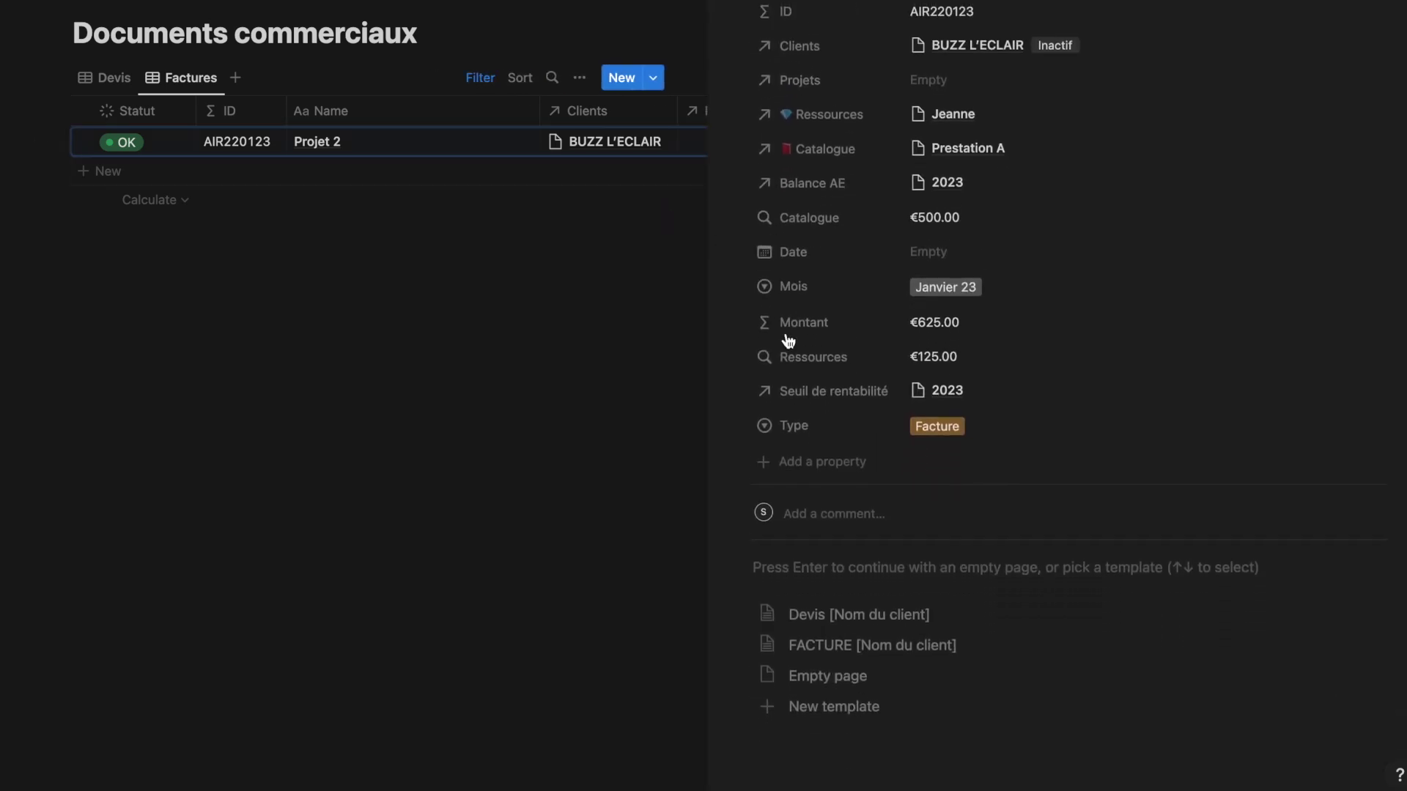
scroll(786, 333, up, 1)
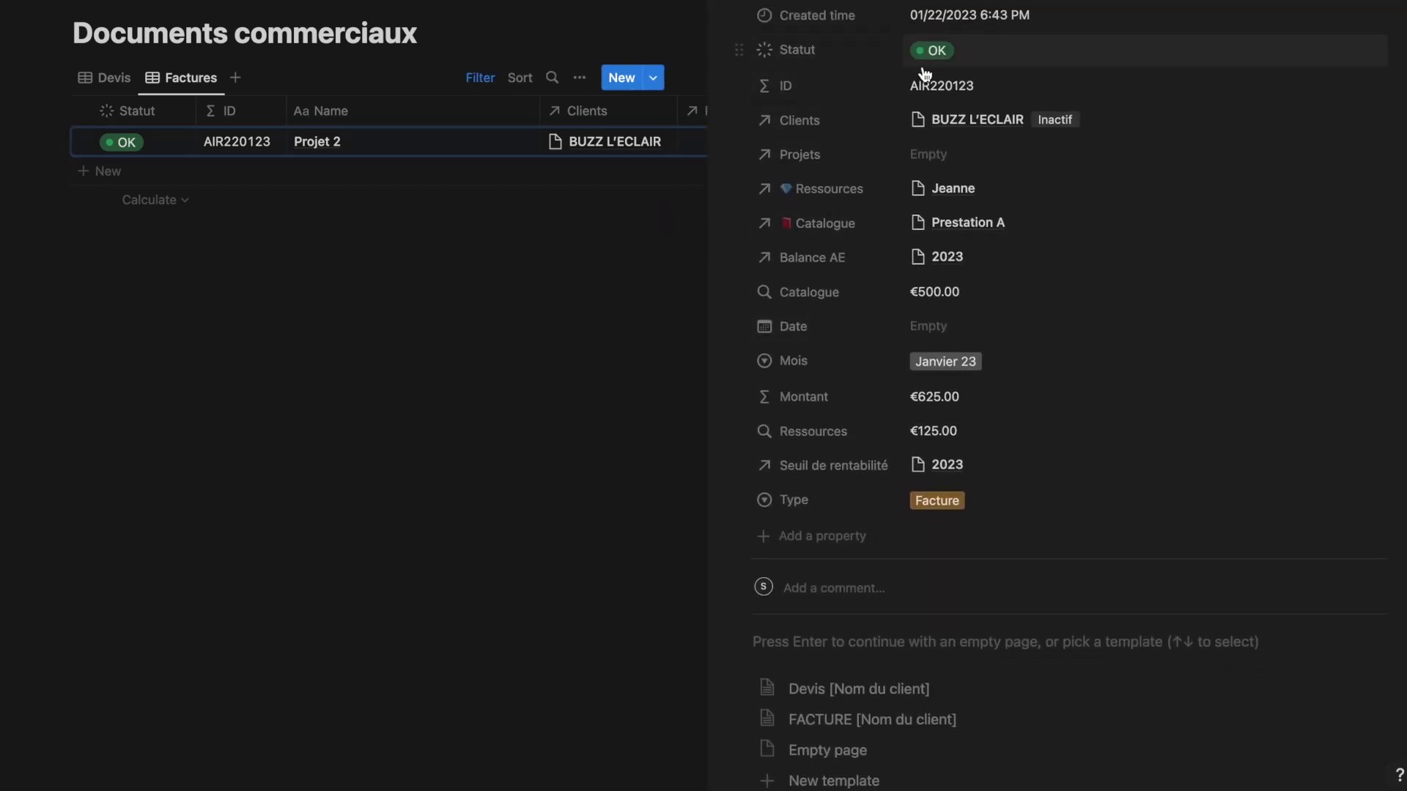
click(977, 64)
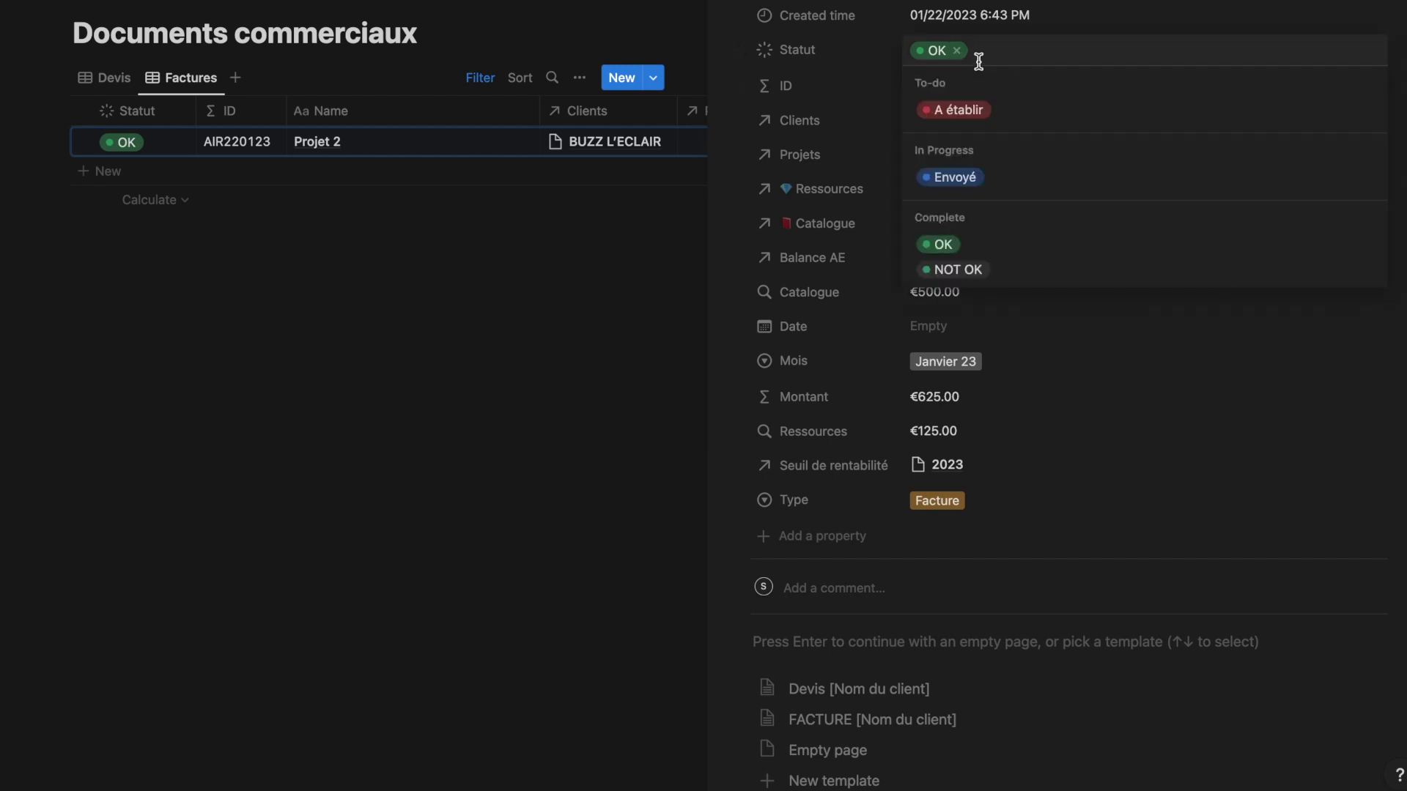
click(1077, 17)
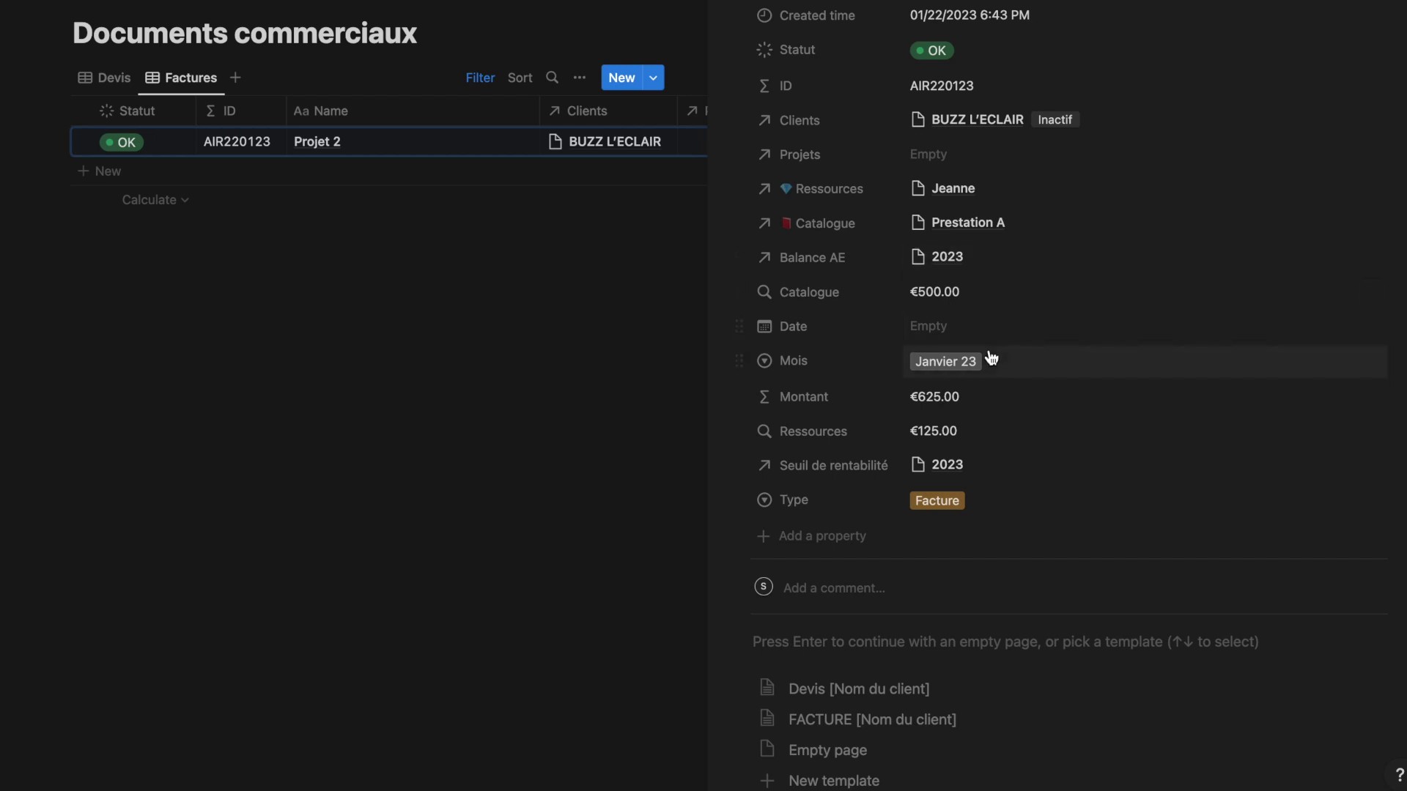
scroll(994, 395, up, 1)
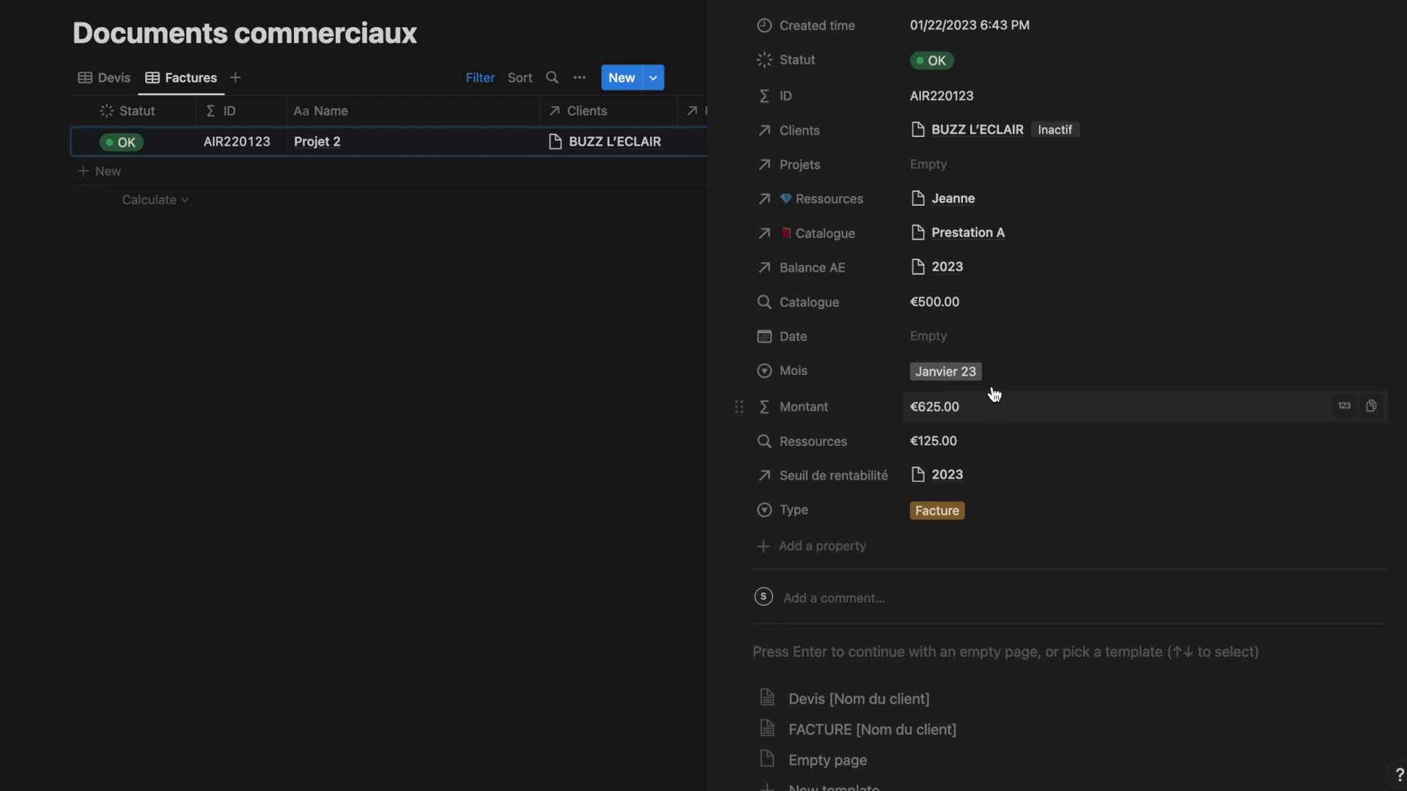
scroll(966, 523, down, 4)
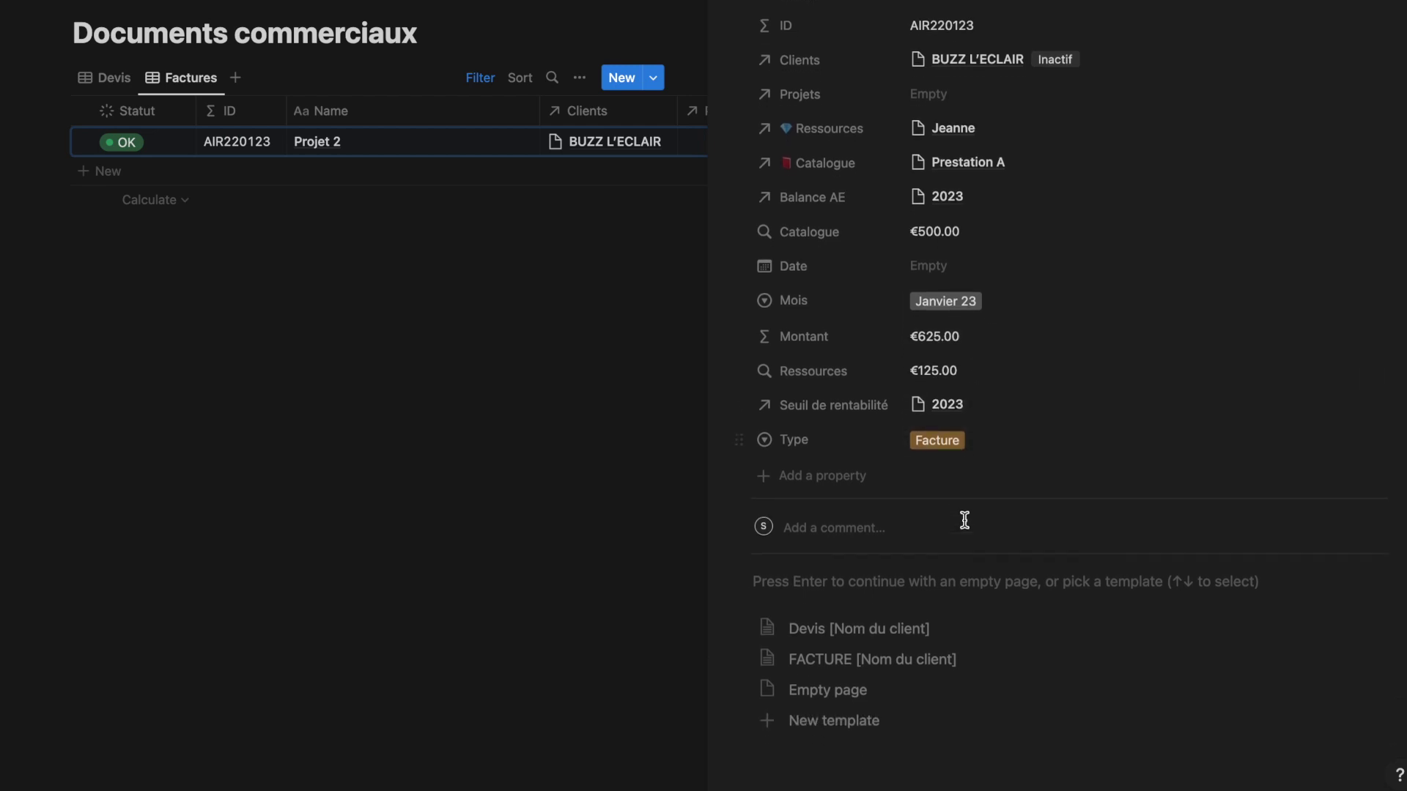
Fill the empty body of the Projet 2 document with a ready-made client document template
click(909, 557)
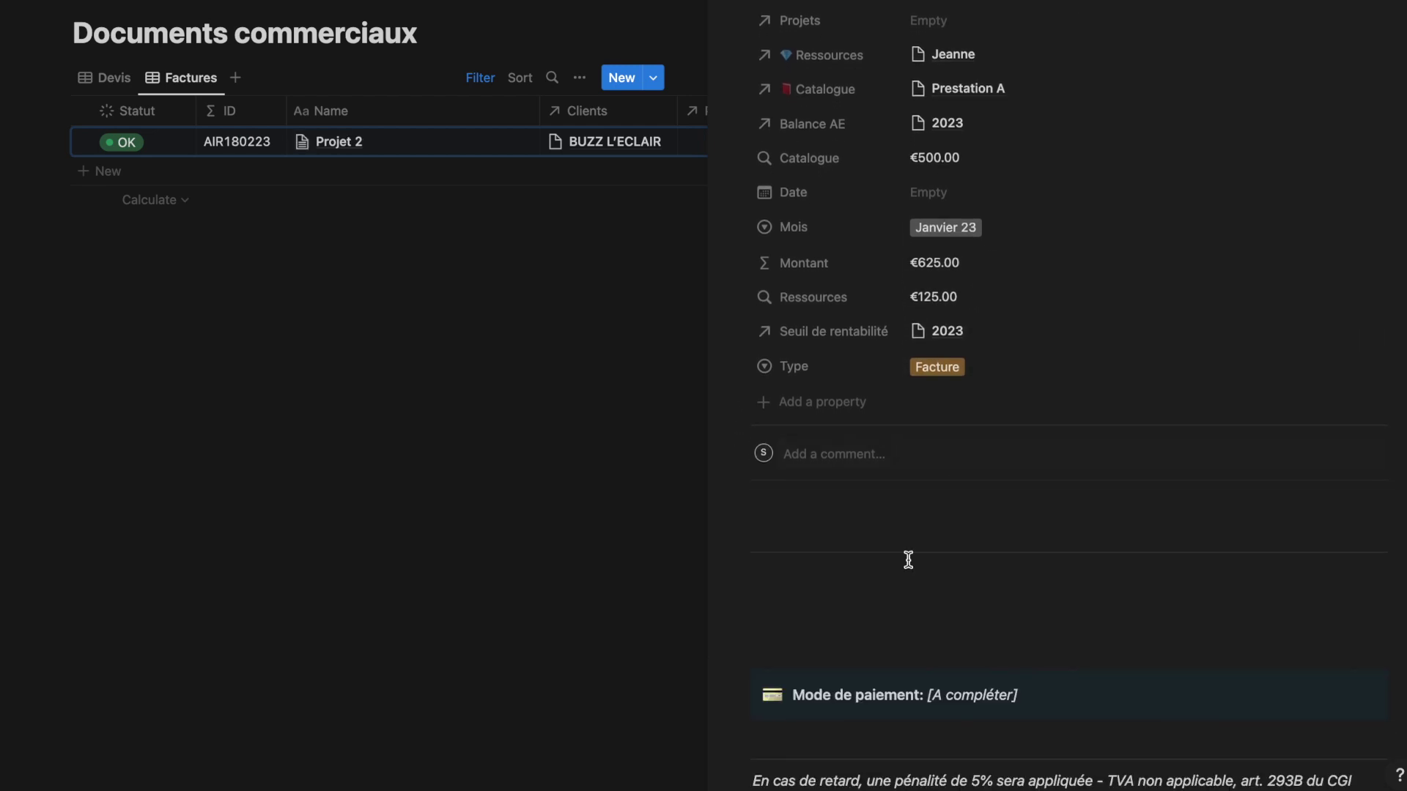
scroll(908, 560, down, 3)
scroll(918, 560, down, 5)
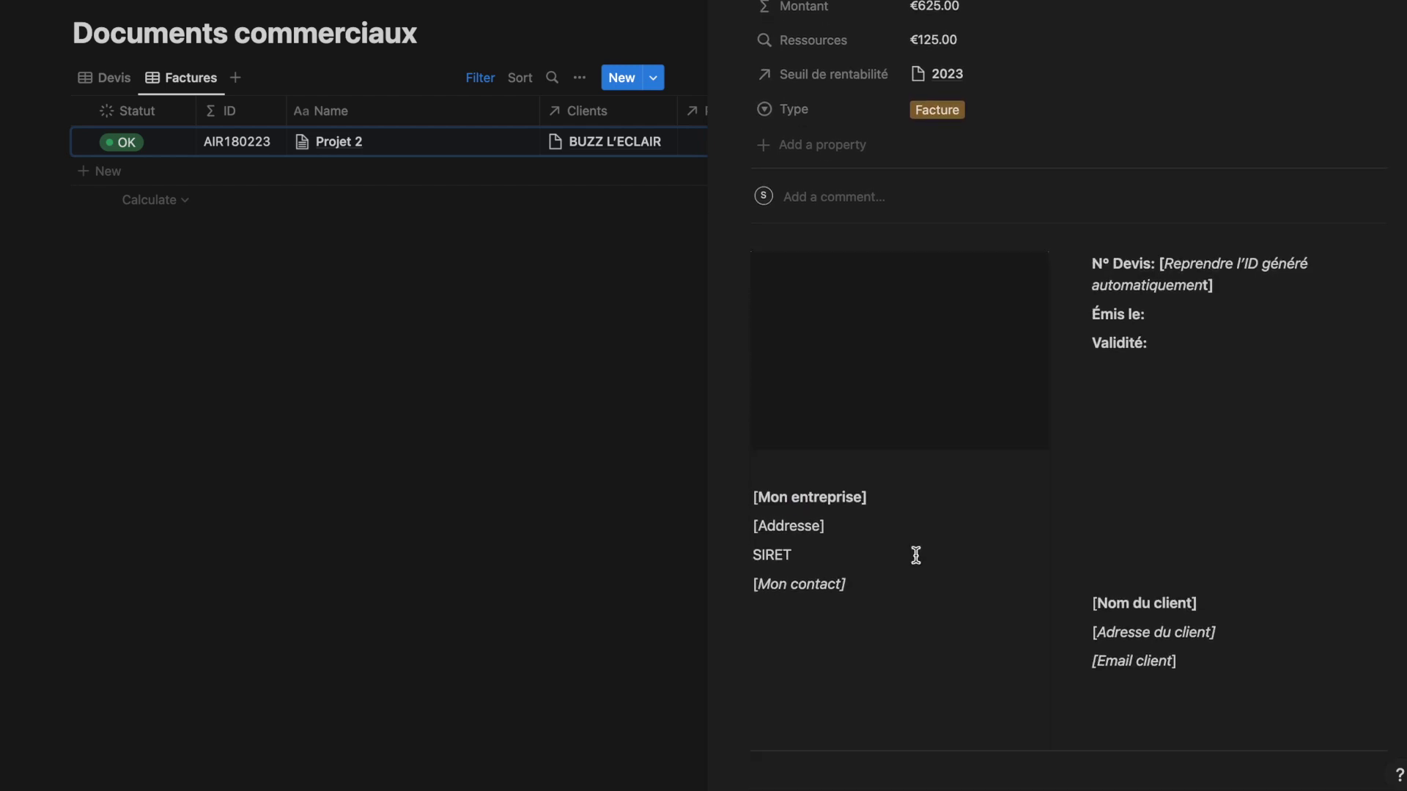
scroll(916, 555, down, 1)
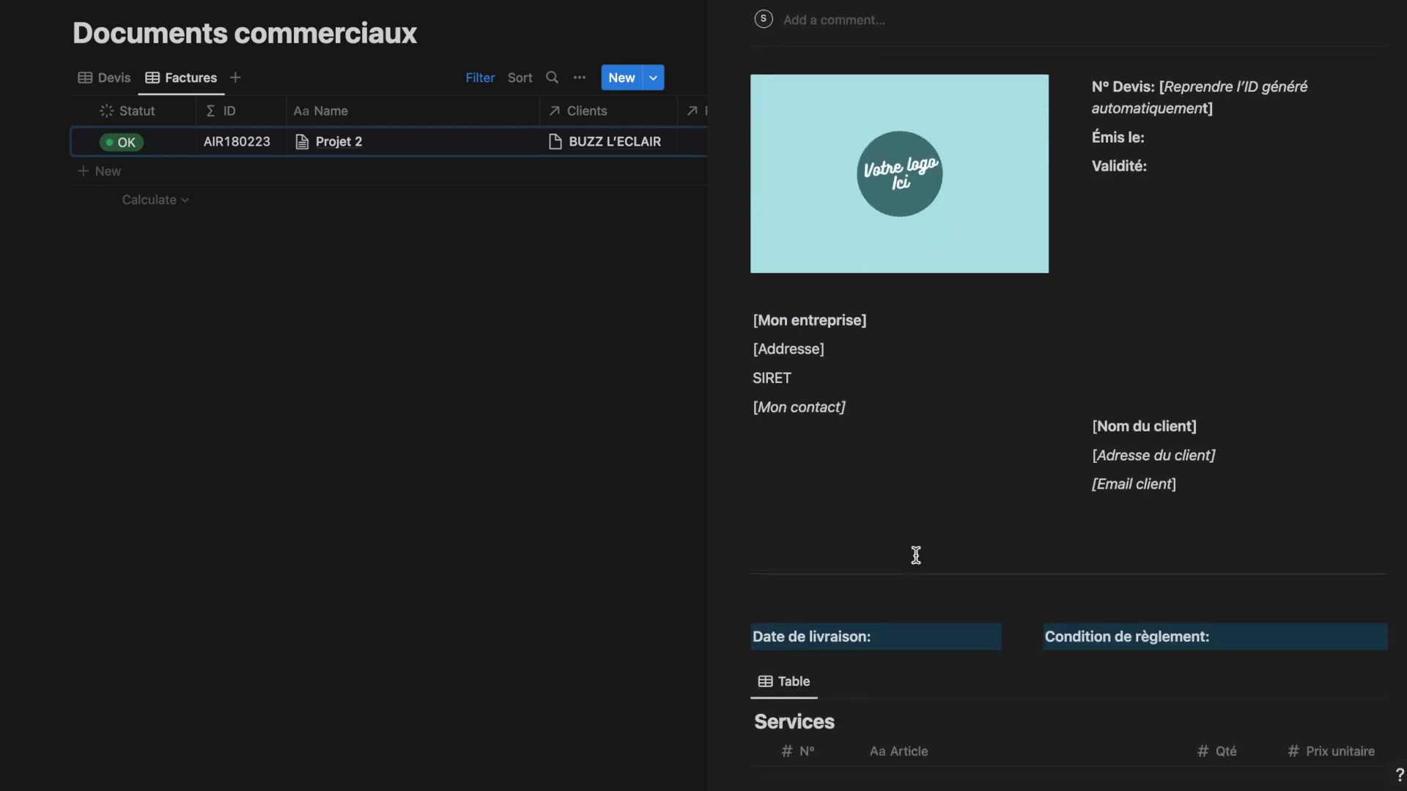
Examine the document's company and client placeholders, ID property, Services table columns and payment sections
scroll(915, 555, down, 1)
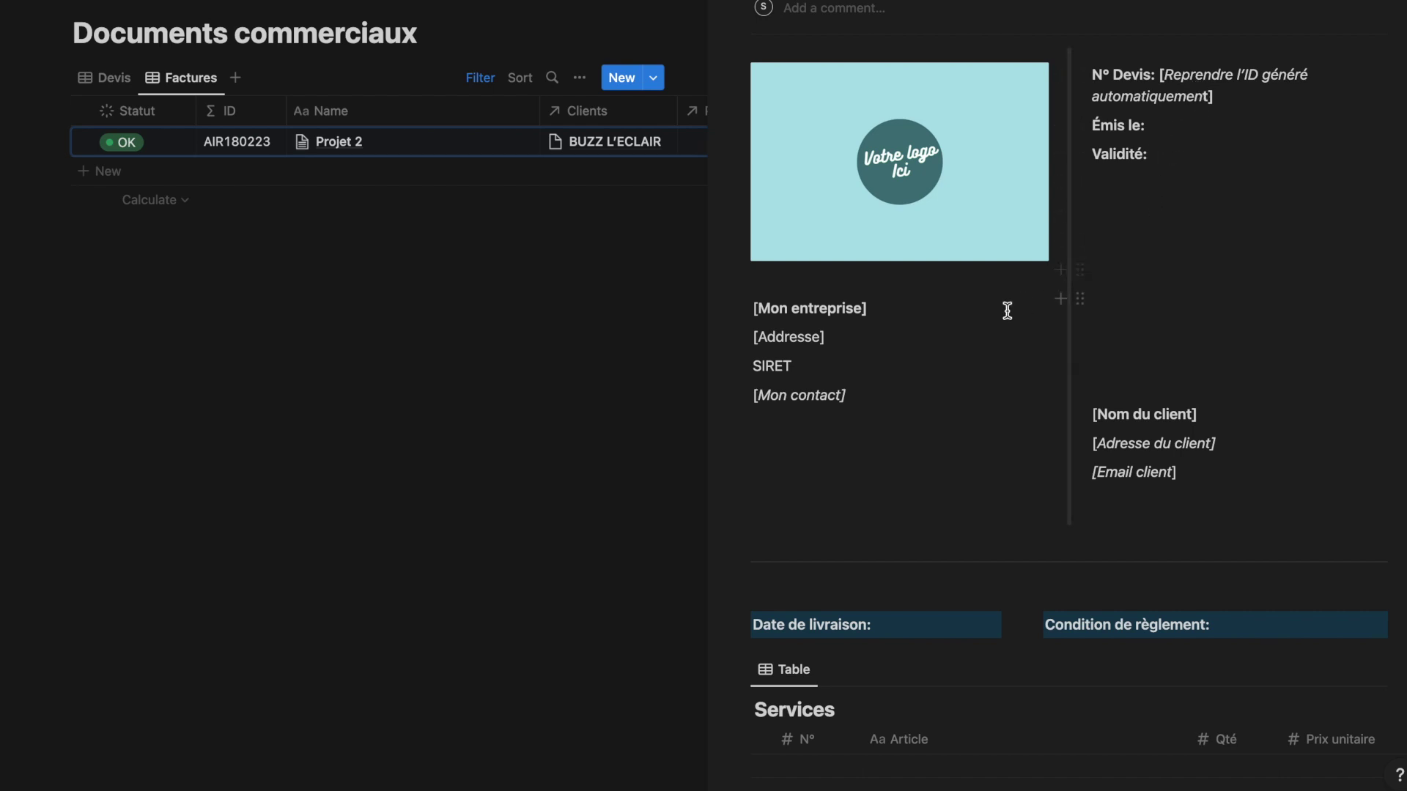
scroll(949, 388, down, 1)
scroll(949, 388, up, 3)
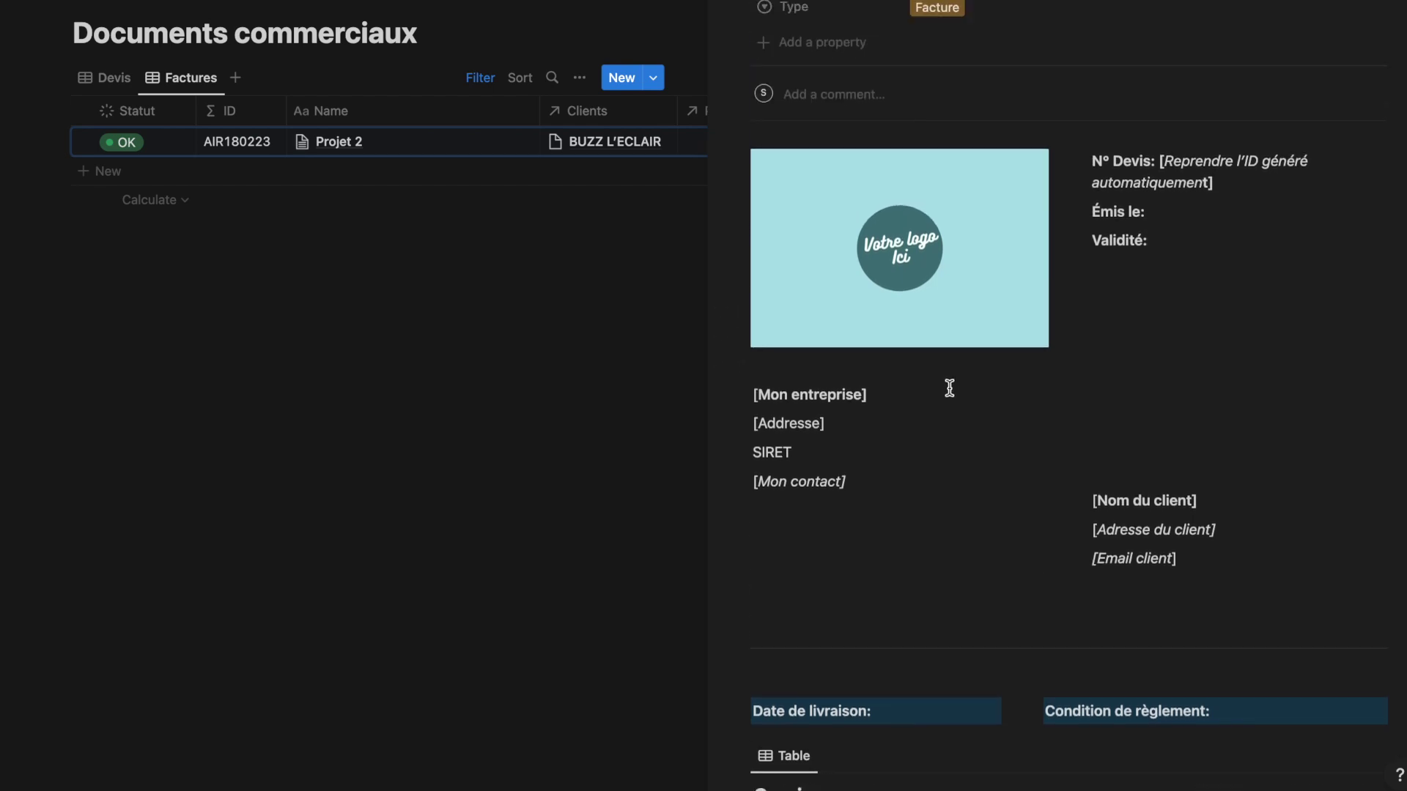
scroll(948, 389, up, 7)
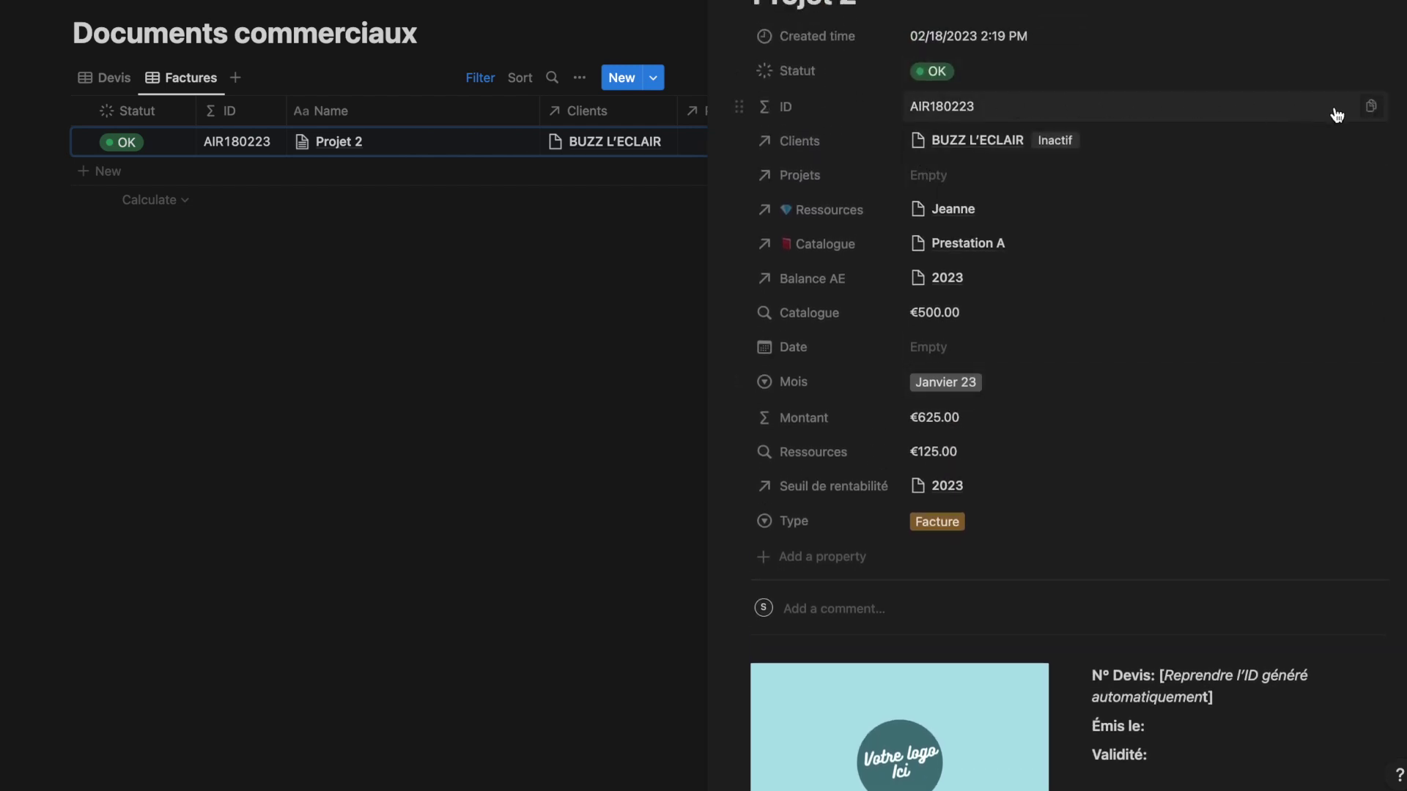
scroll(1167, 314, down, 6)
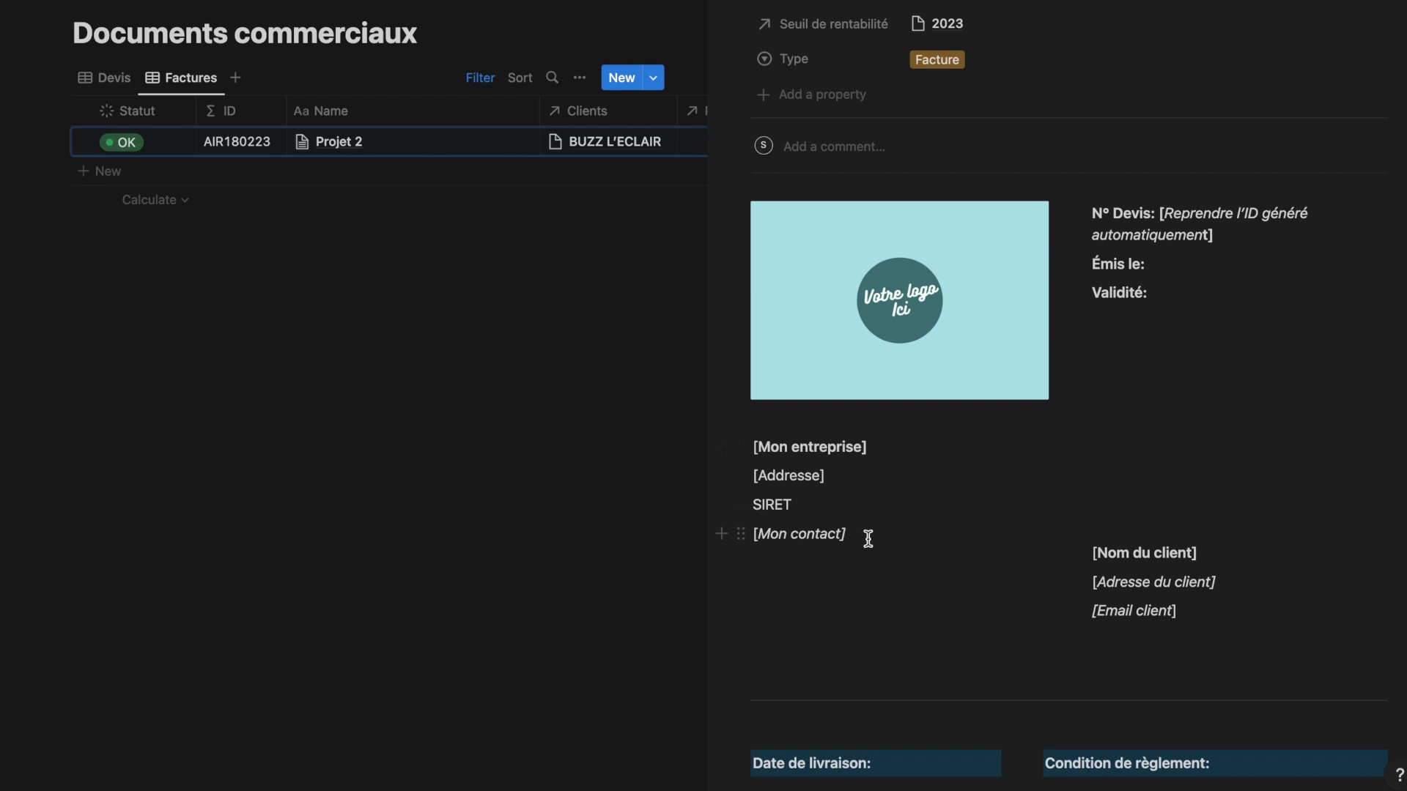
scroll(869, 539, down, 4)
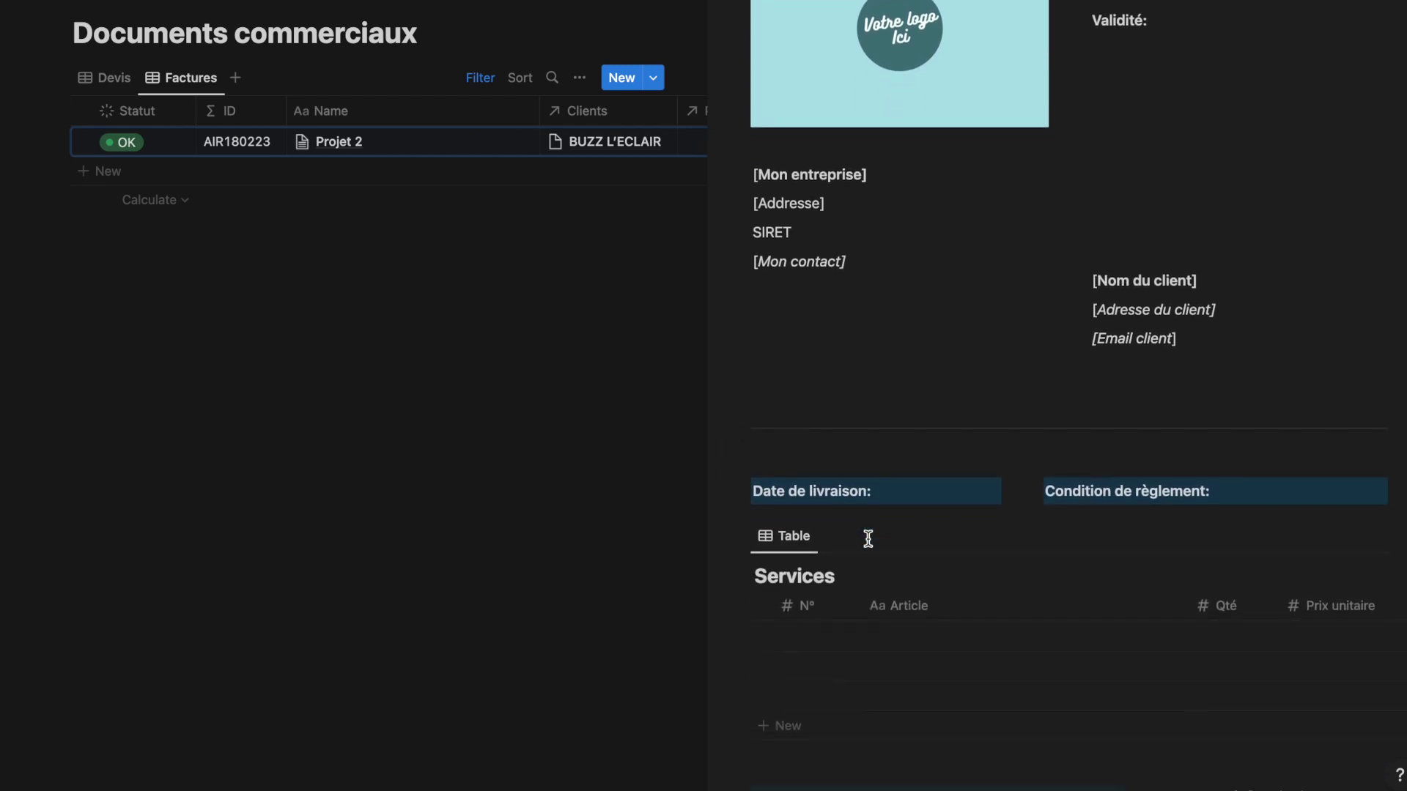
scroll(868, 538, down, 2)
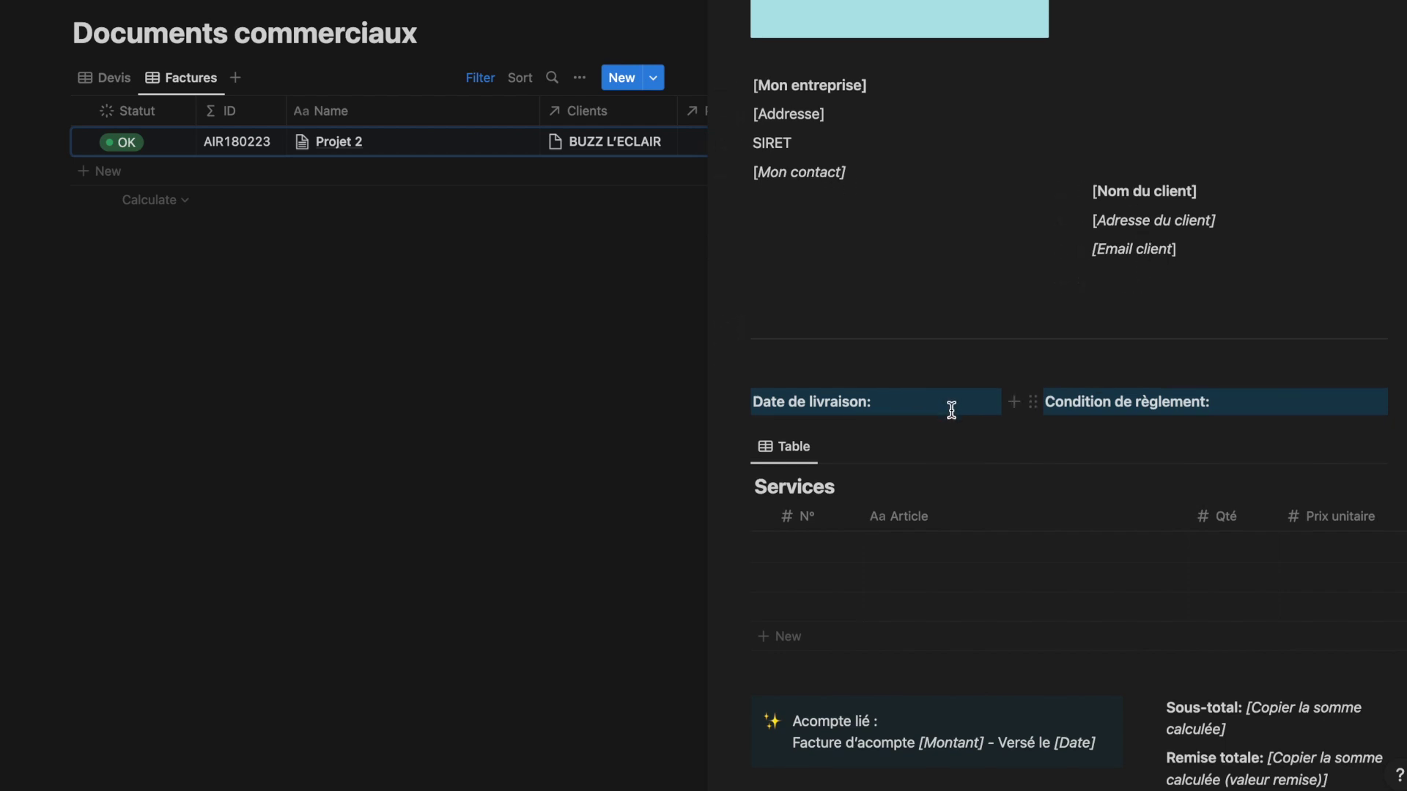
scroll(951, 409, down, 5)
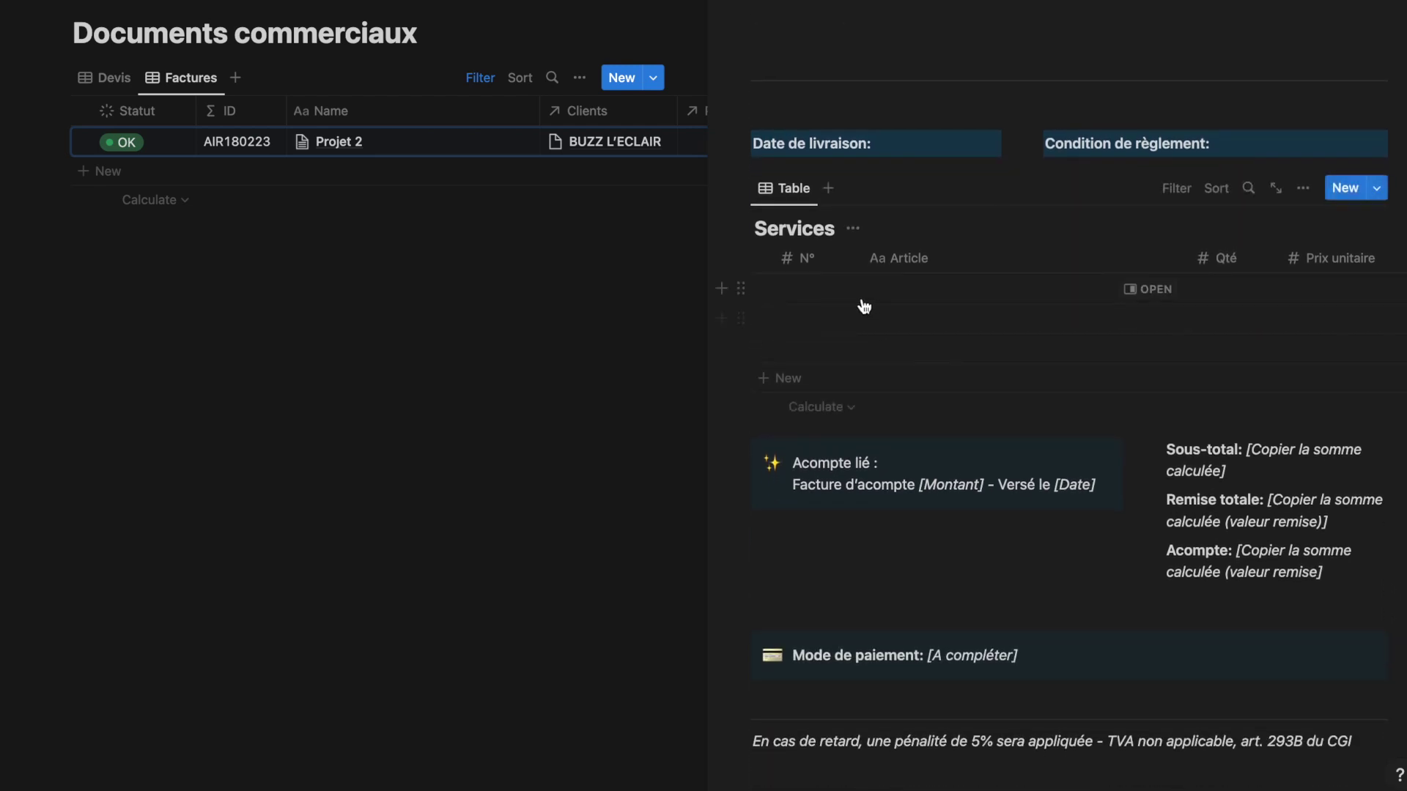
scroll(1132, 301, right, 2)
scroll(1132, 300, right, 5)
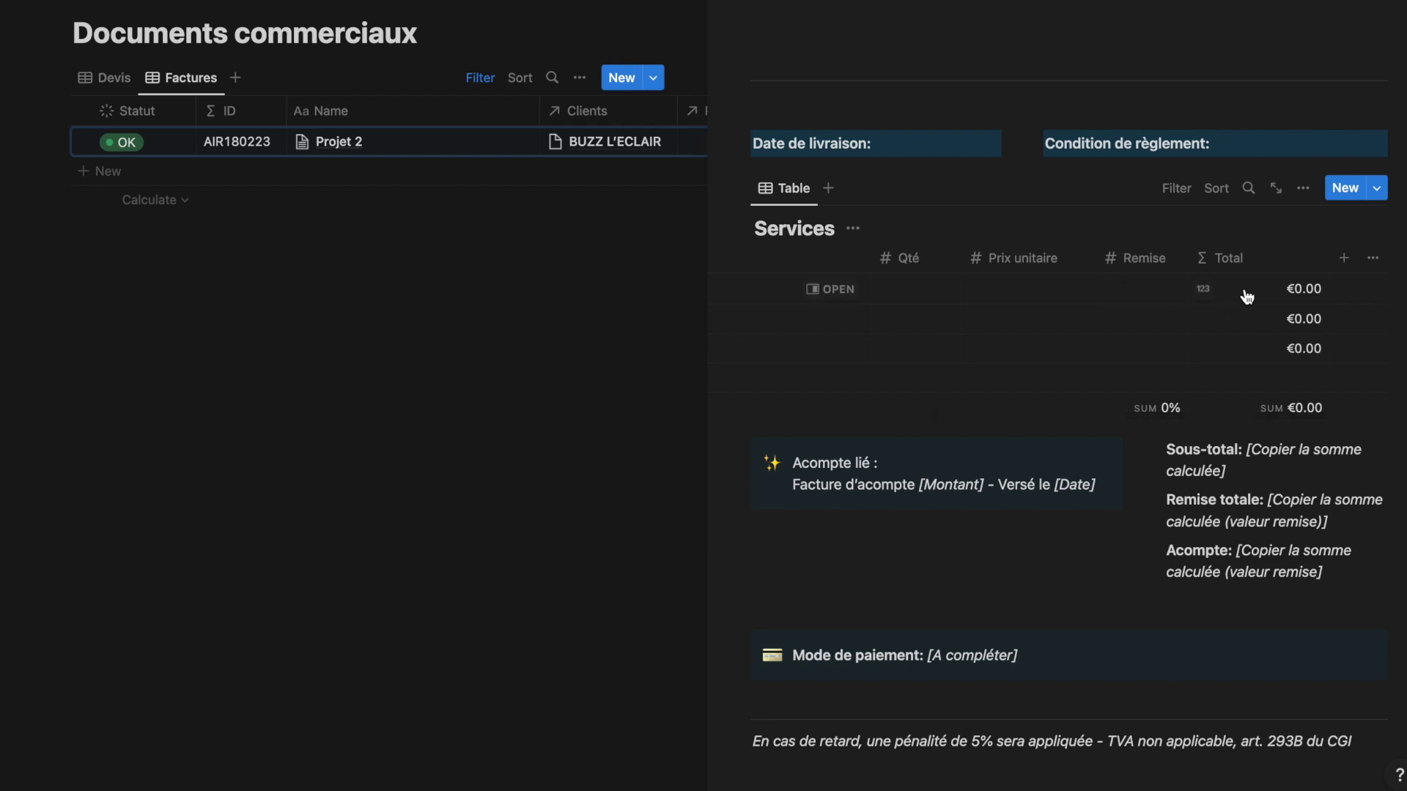
scroll(1128, 345, left, 5)
scroll(1009, 519, down, 1)
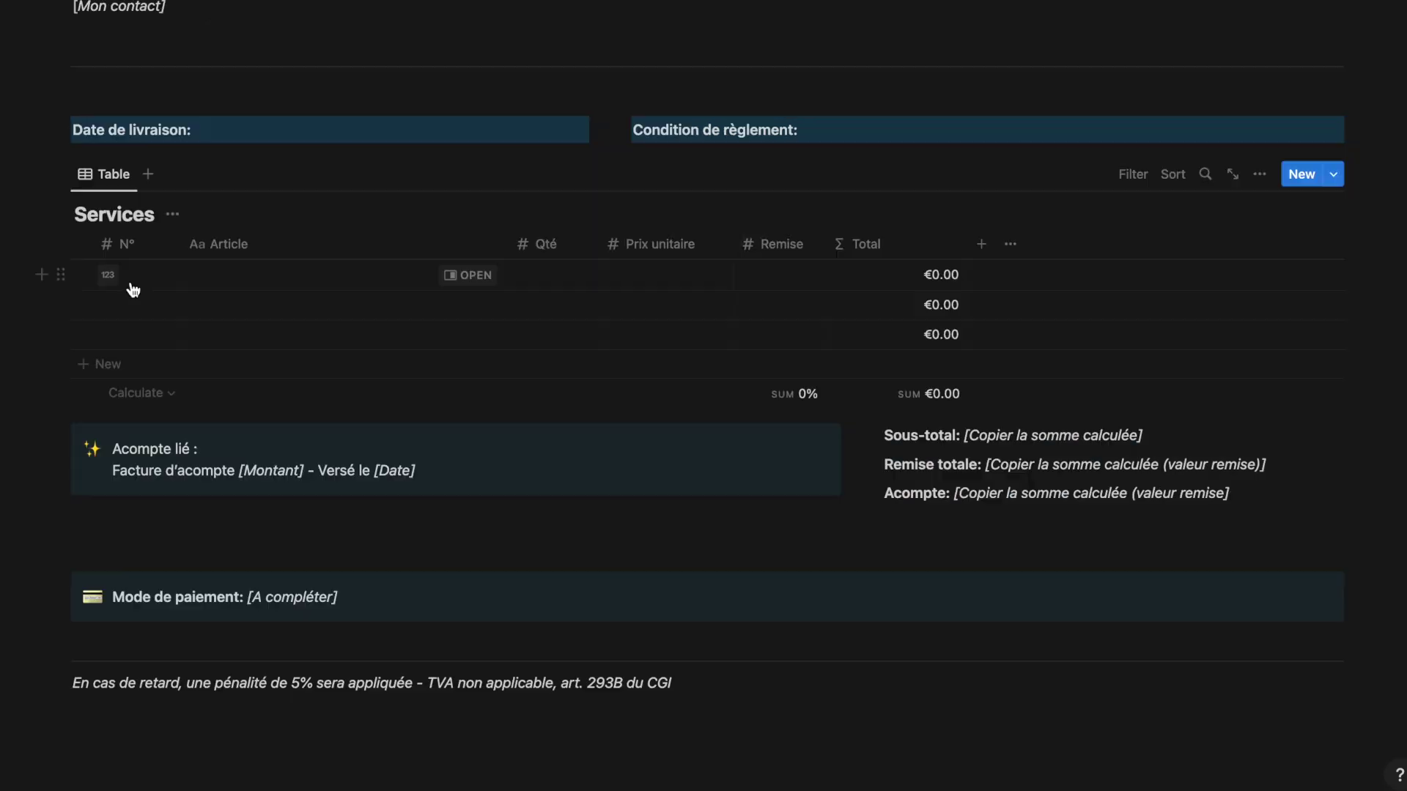
In the first row of the Services table, set the N° to 1 and the Article to "Service 1"
click(130, 282)
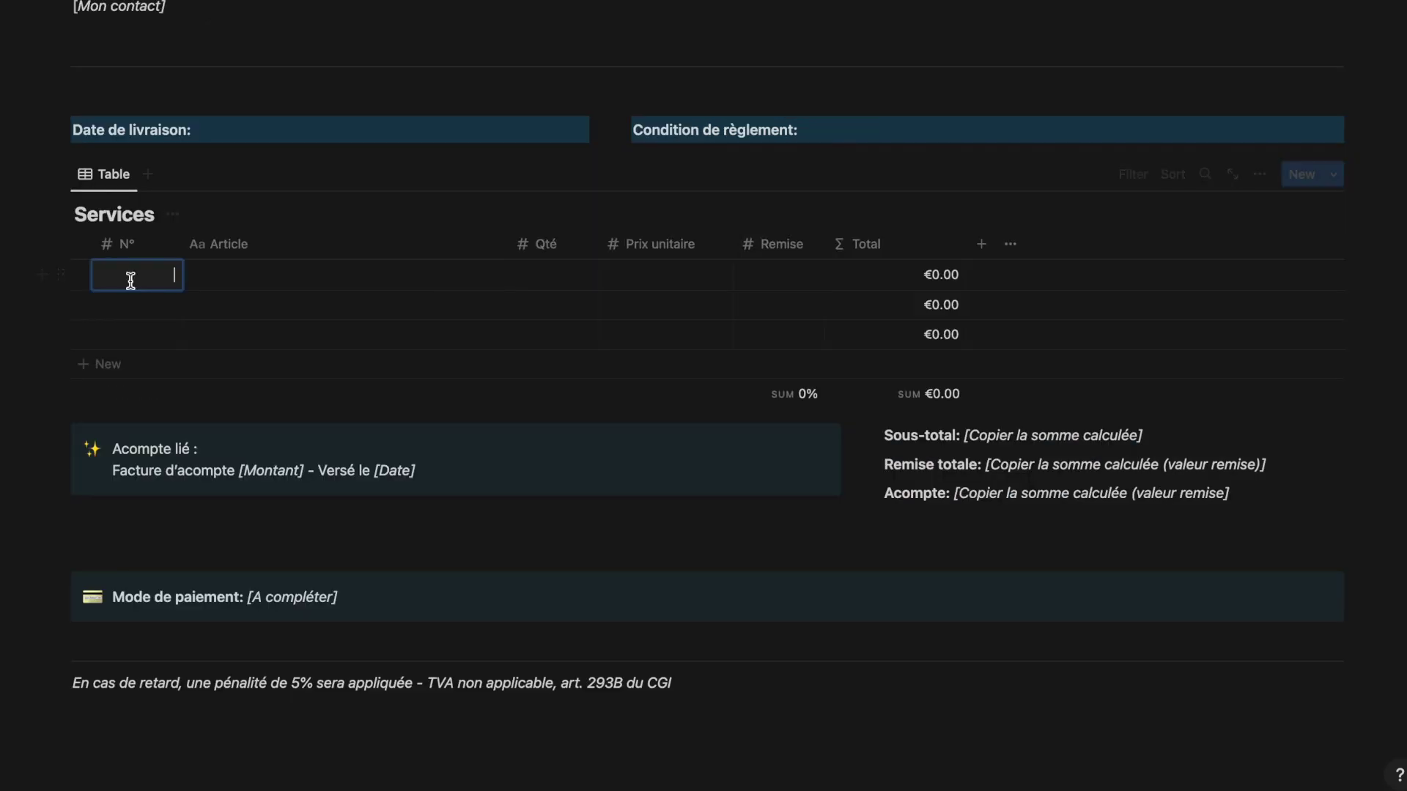
key(Return)
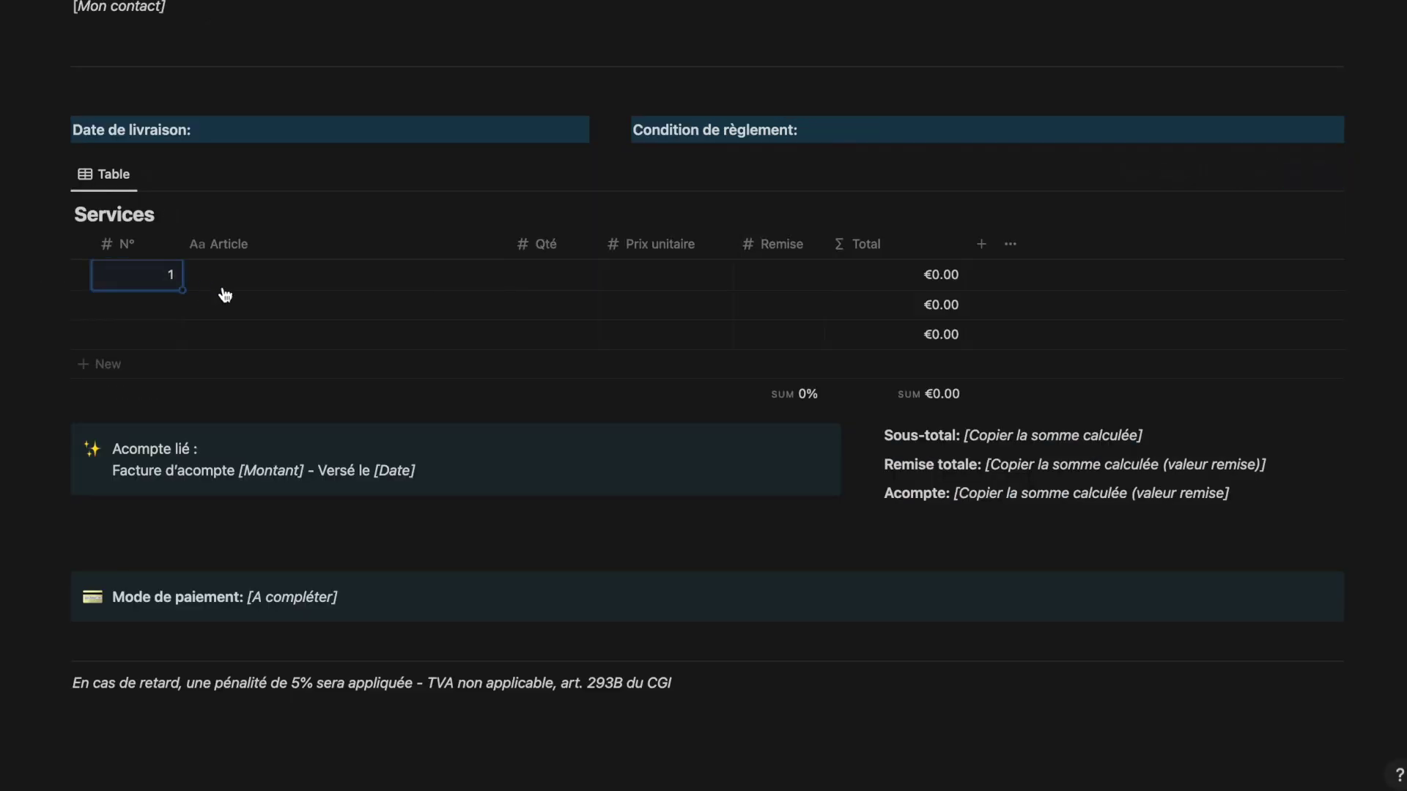
click(244, 291)
text(Service 1)
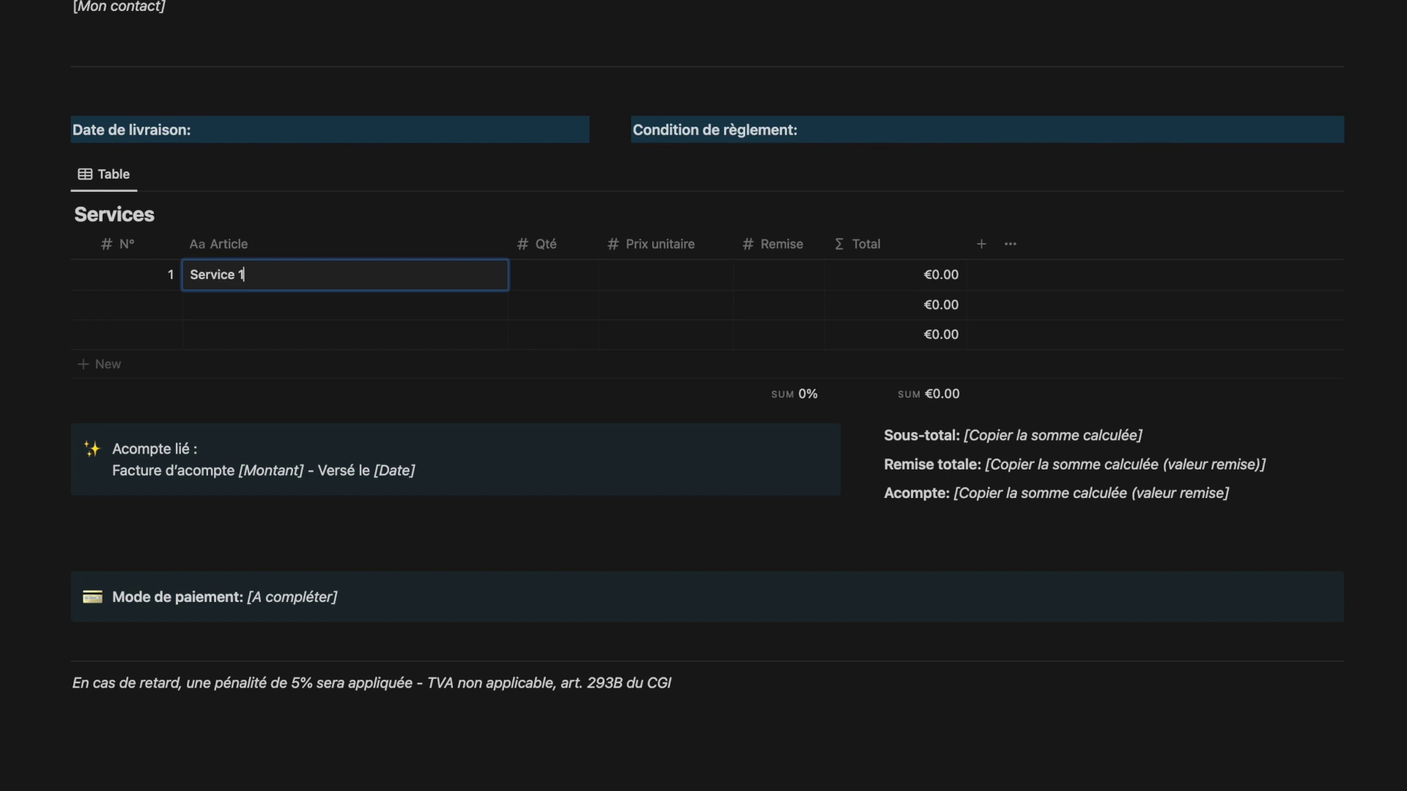
key(Return)
Set Service 1's quantity to 1, its unit price to €2,000.00 and its Remise to 5%
click(668, 274)
text(2,00)
text(000)
key(Return)
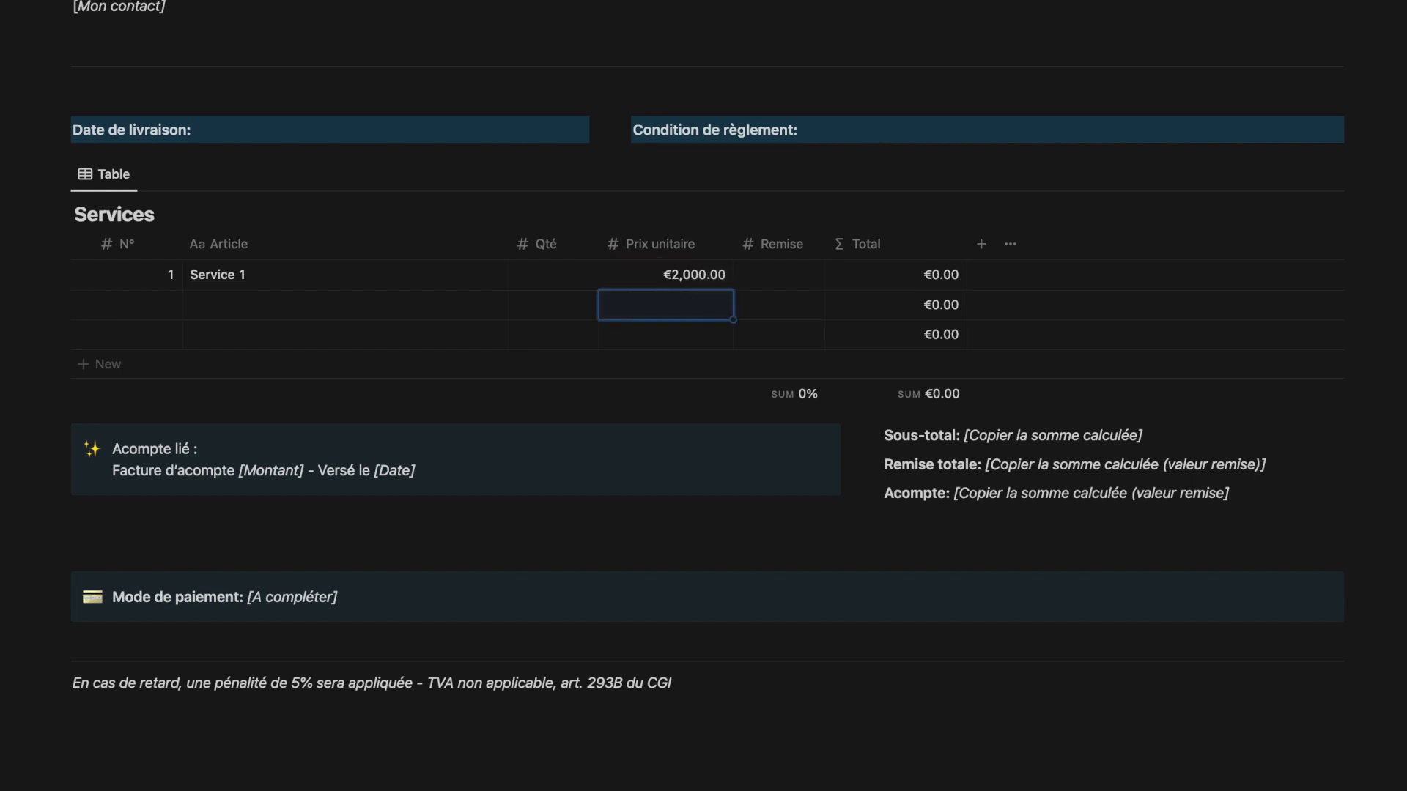
click(794, 276)
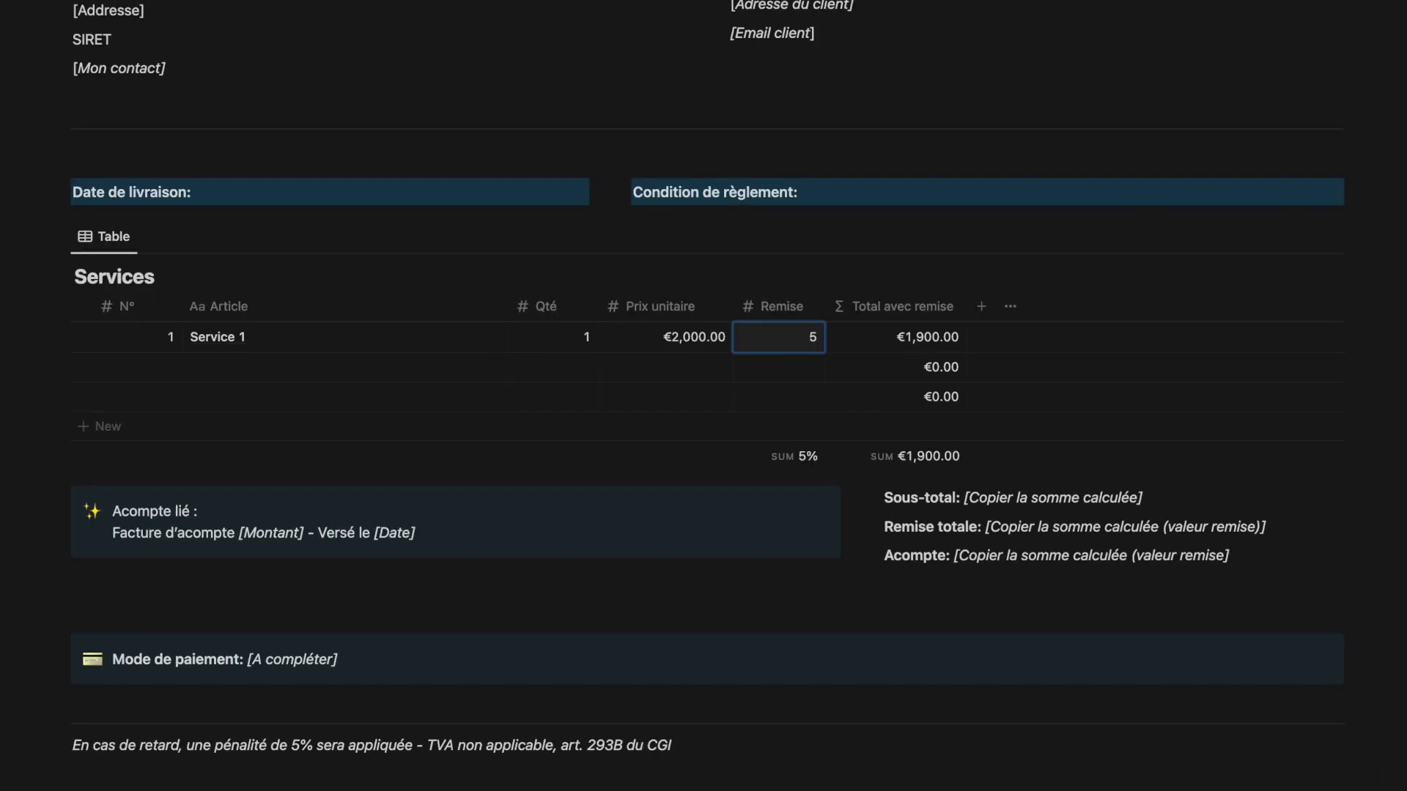
Show the hidden Valeur remise property in the Services table and open the calculation options for that column
key(Return)
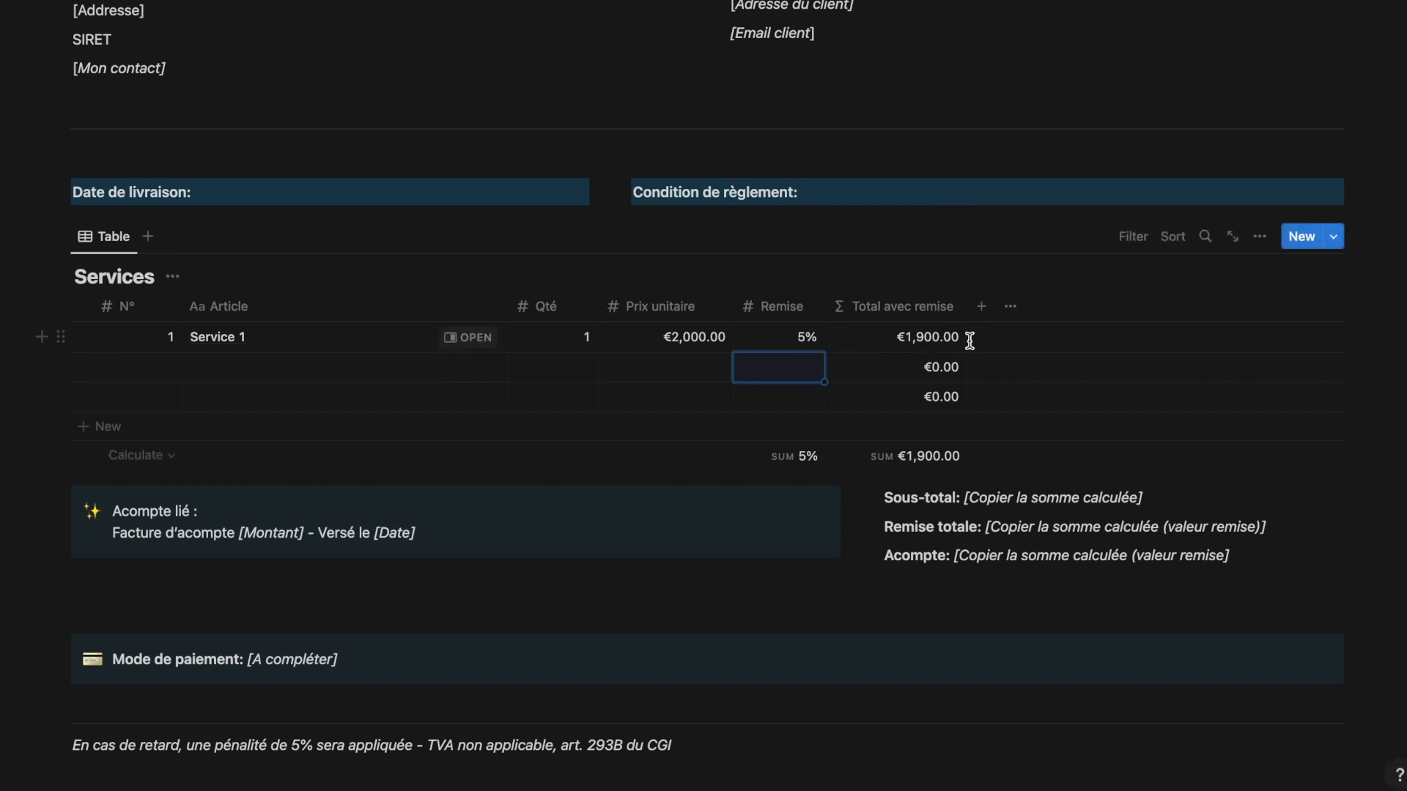
scroll(1172, 220, down, 1)
click(1269, 181)
click(1235, 316)
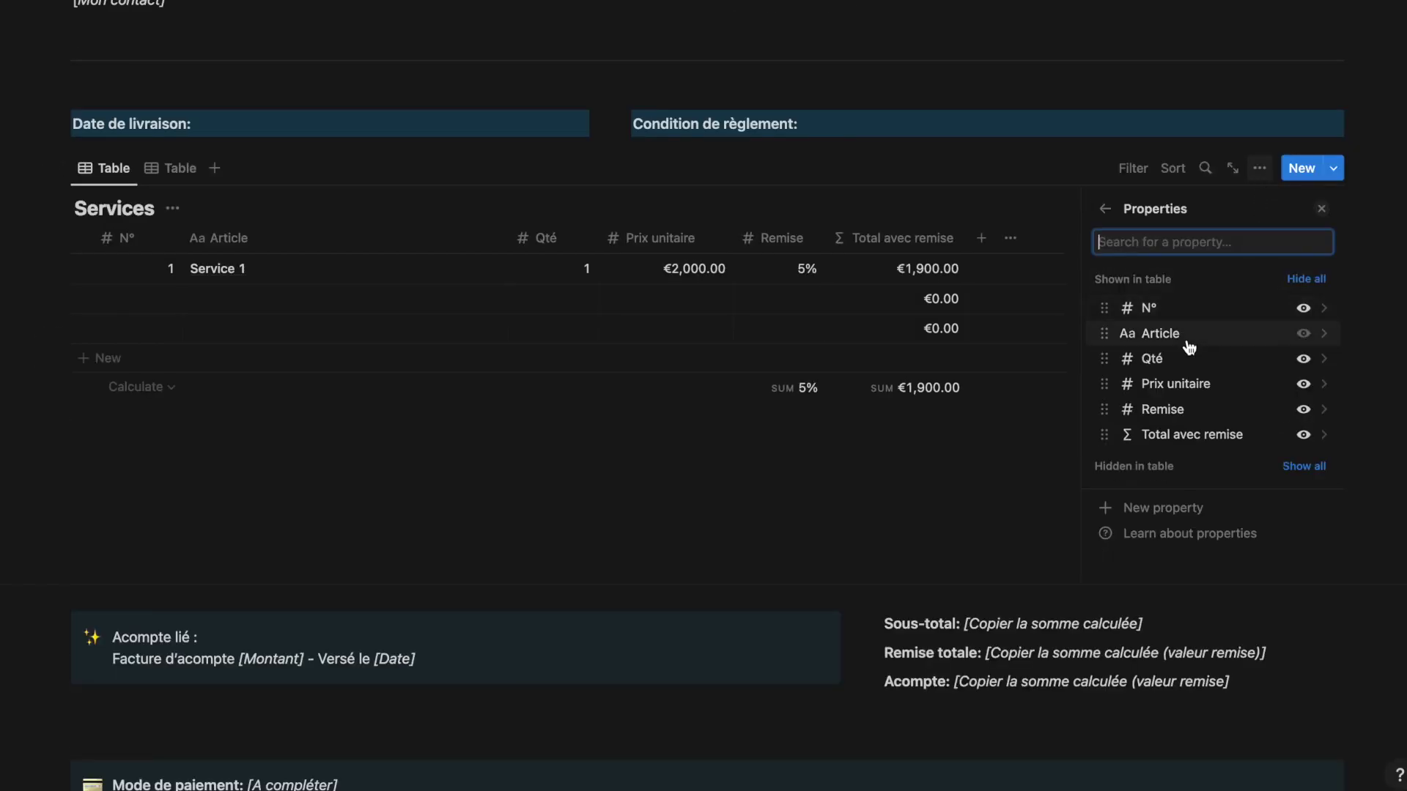
scroll(1180, 439, down, 1)
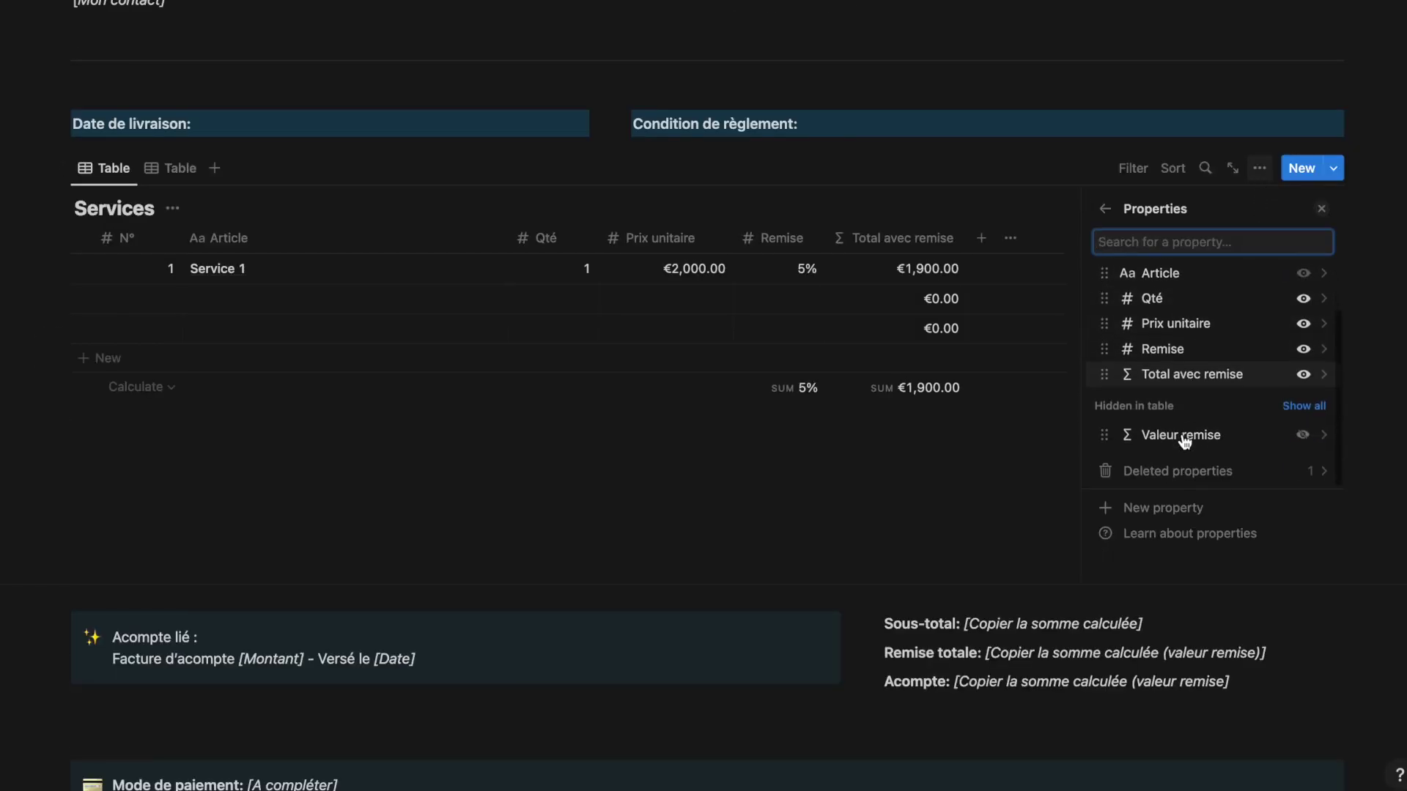
click(1307, 436)
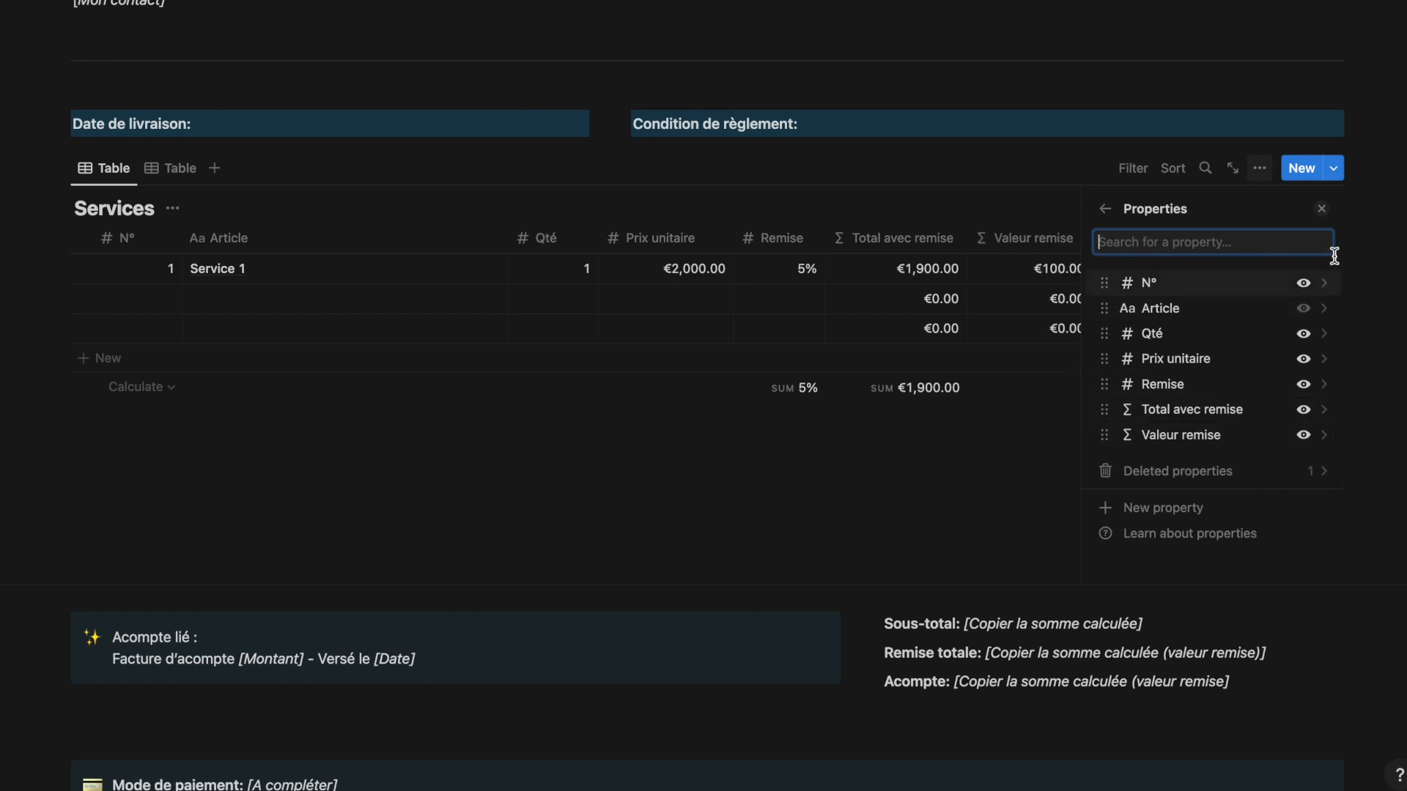
click(1321, 209)
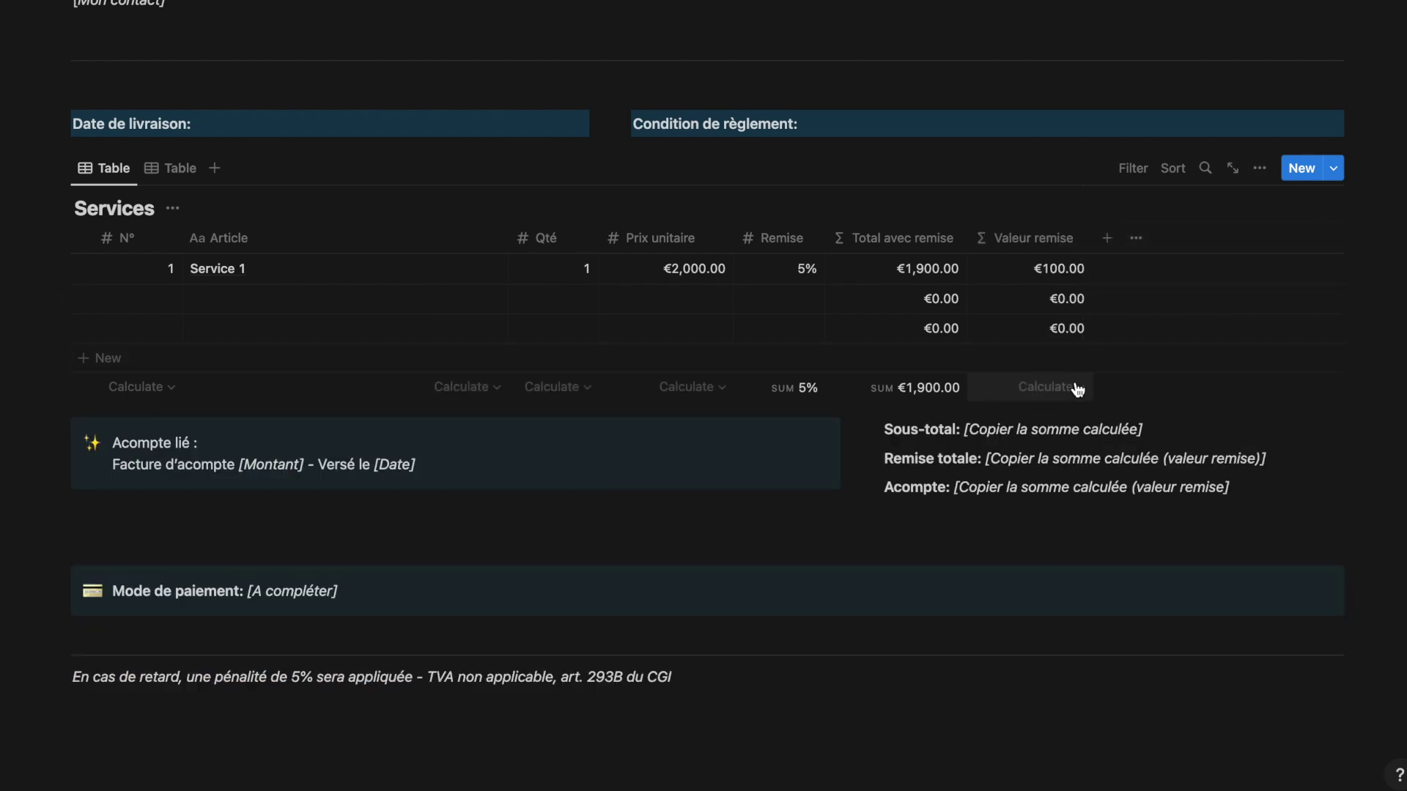
click(1077, 387)
click(1008, 623)
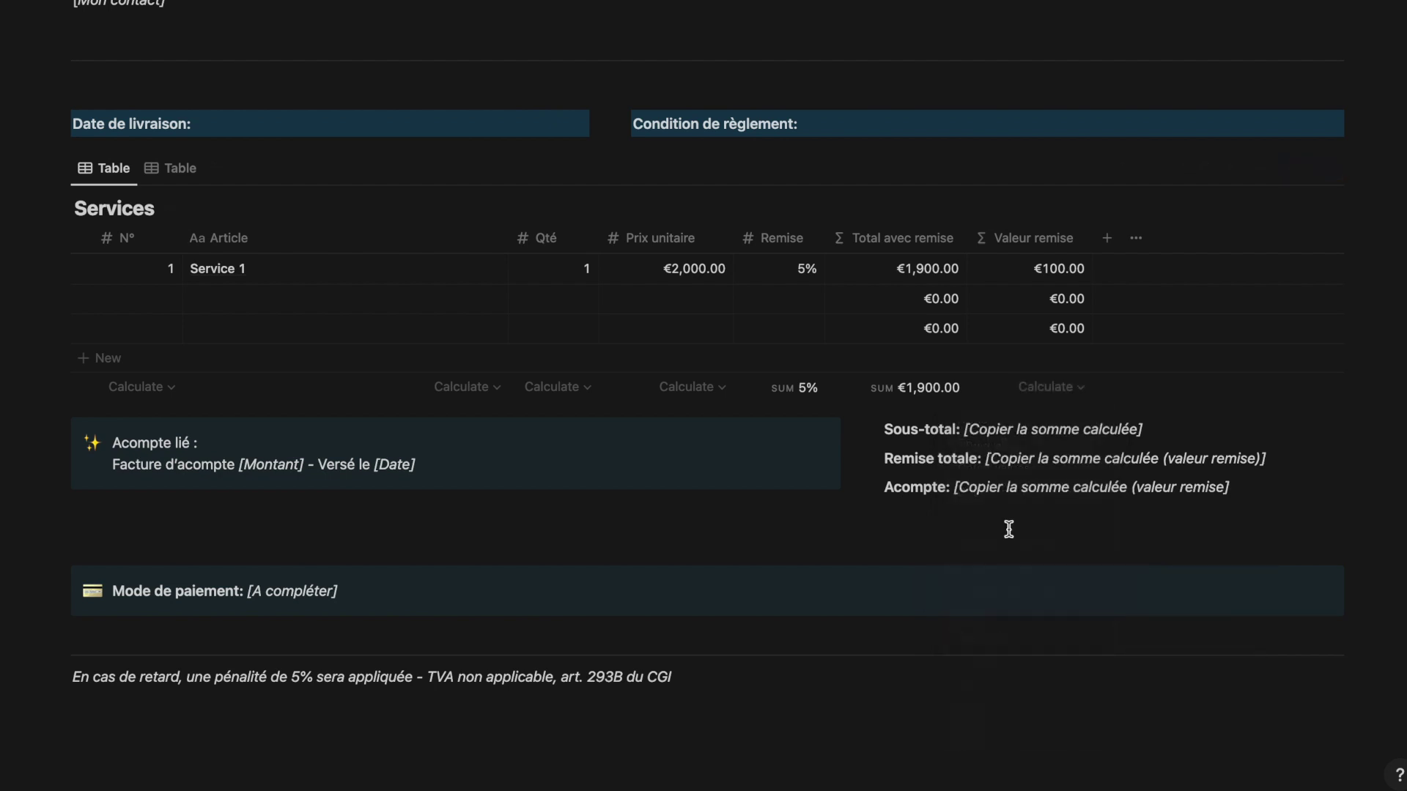
Set the current document's Type property to Devis
scroll(1021, 375, up, 10)
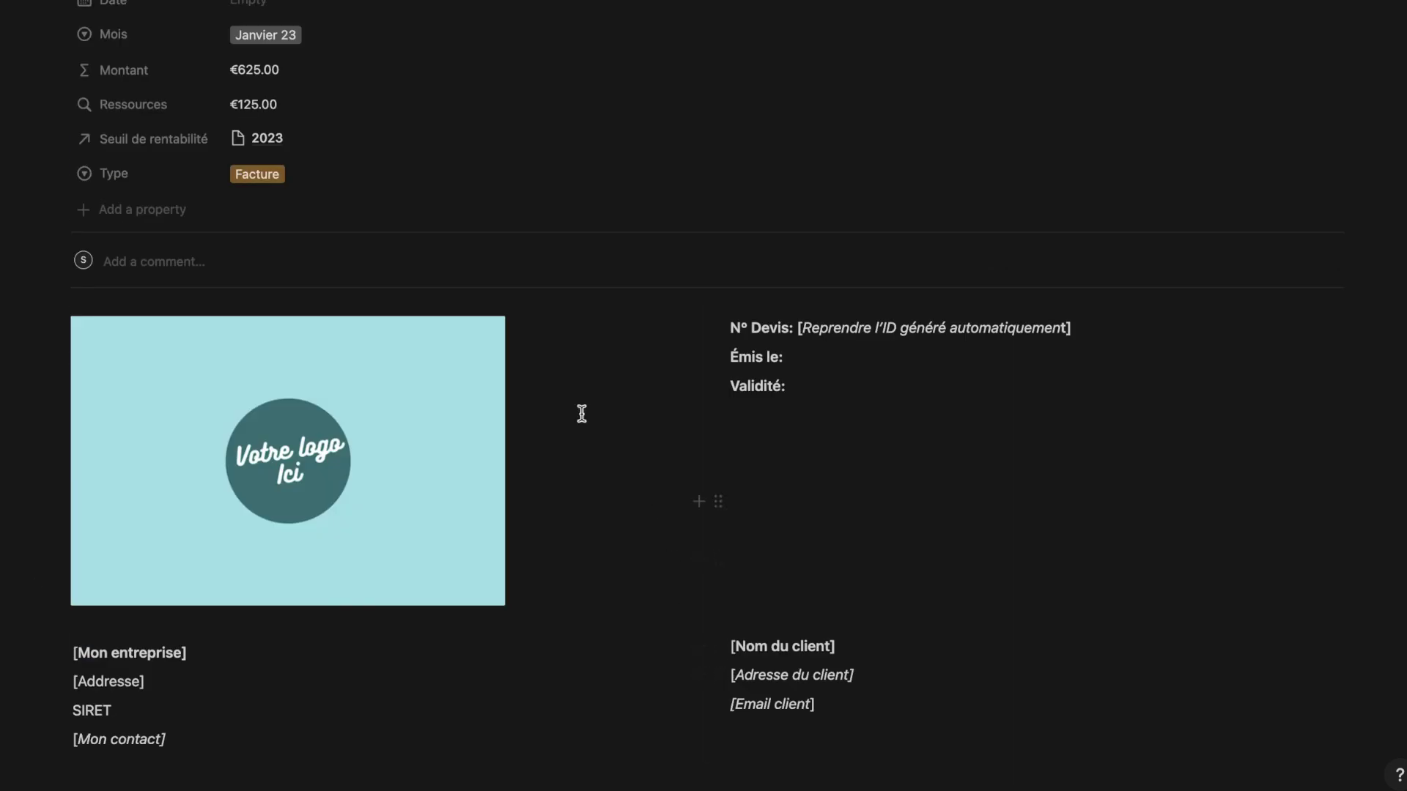
click(335, 173)
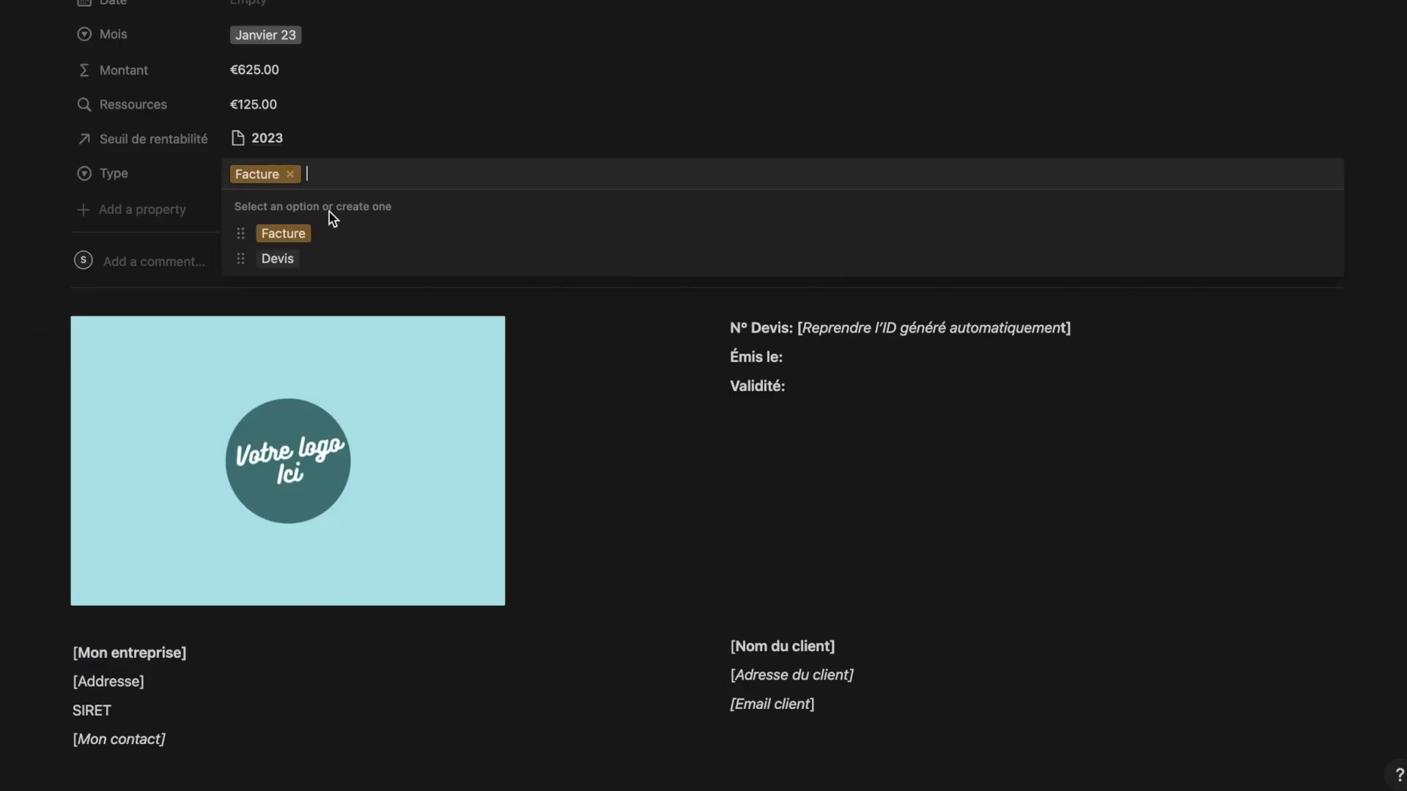
click(323, 258)
key(Escape)
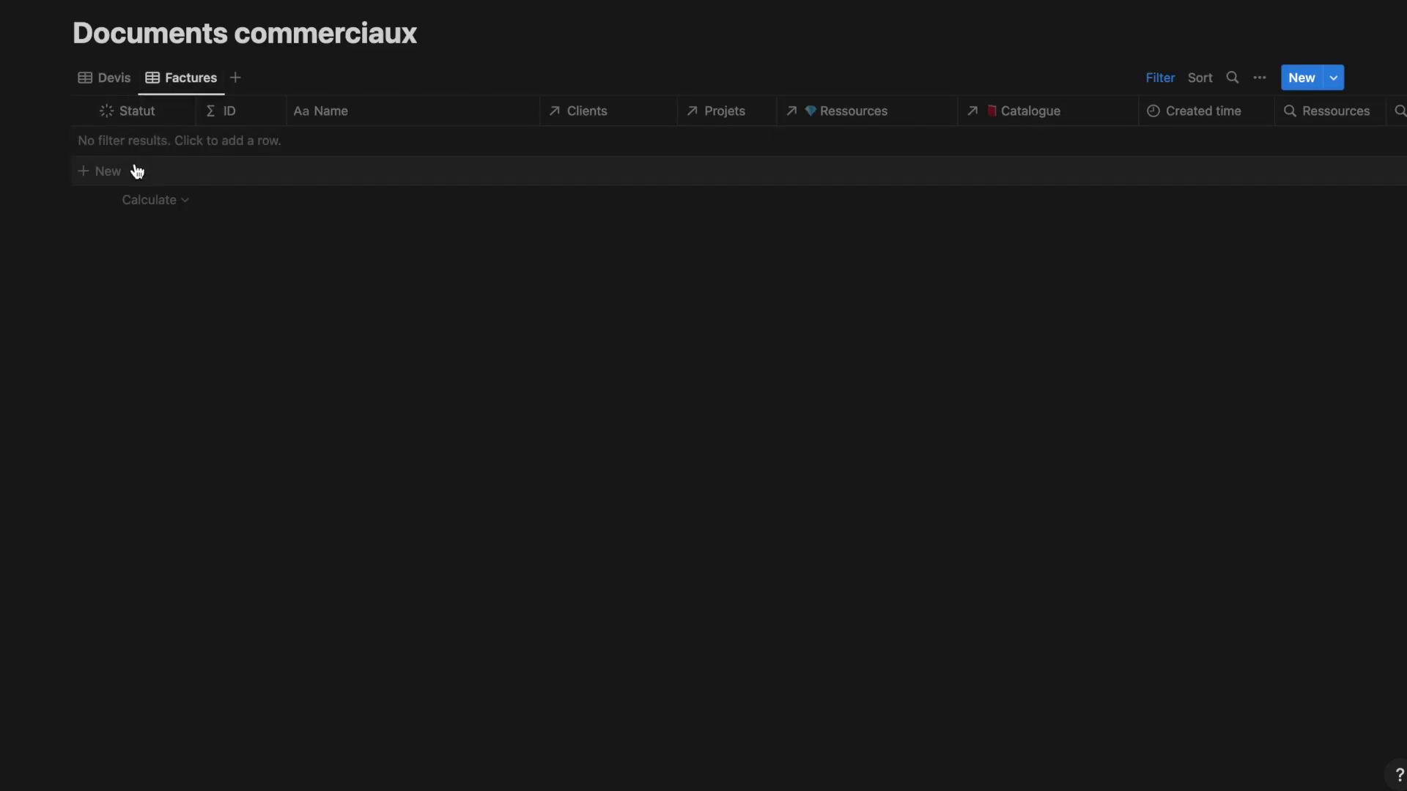
Add a new untitled row to the Factures view of Documents commerciaux and open its page
click(137, 171)
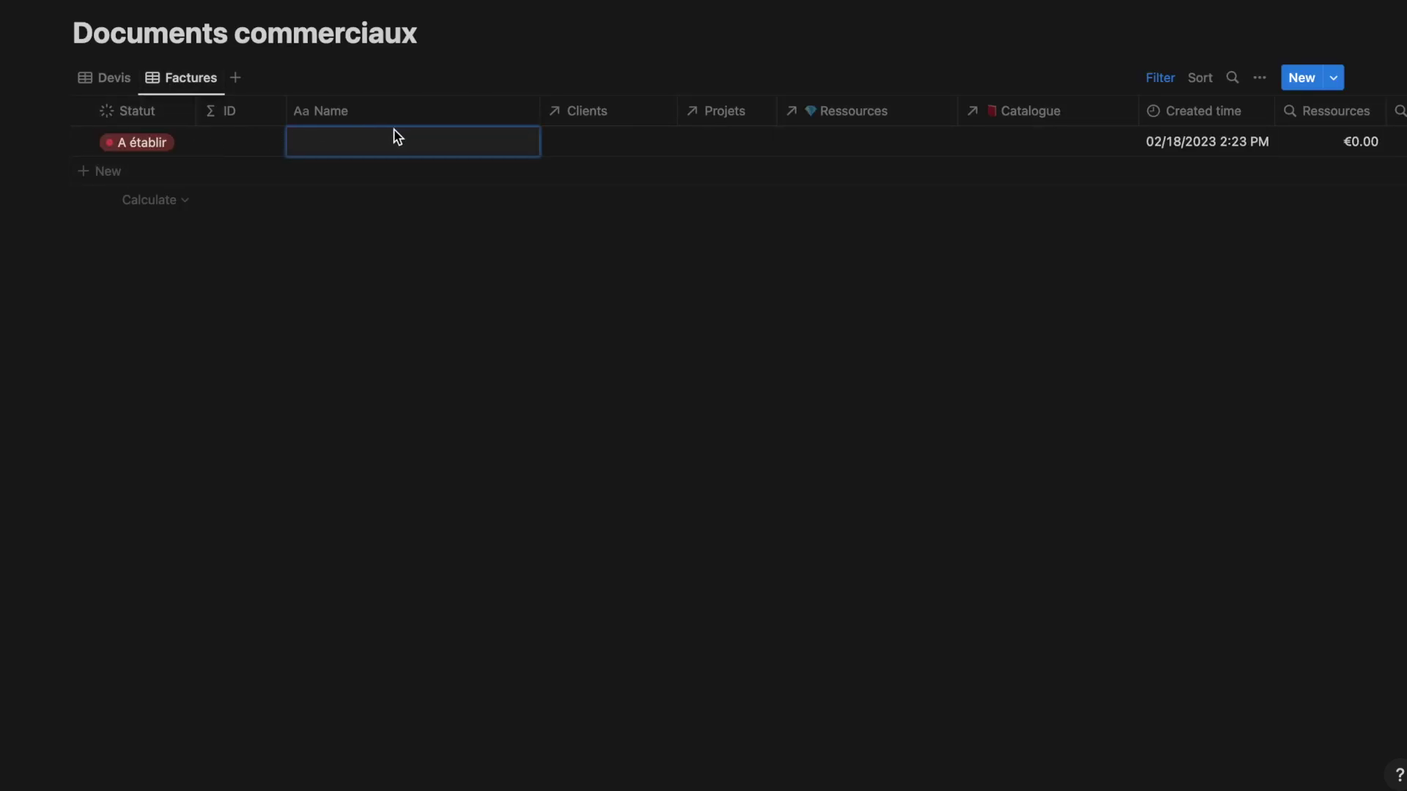
key(Escape)
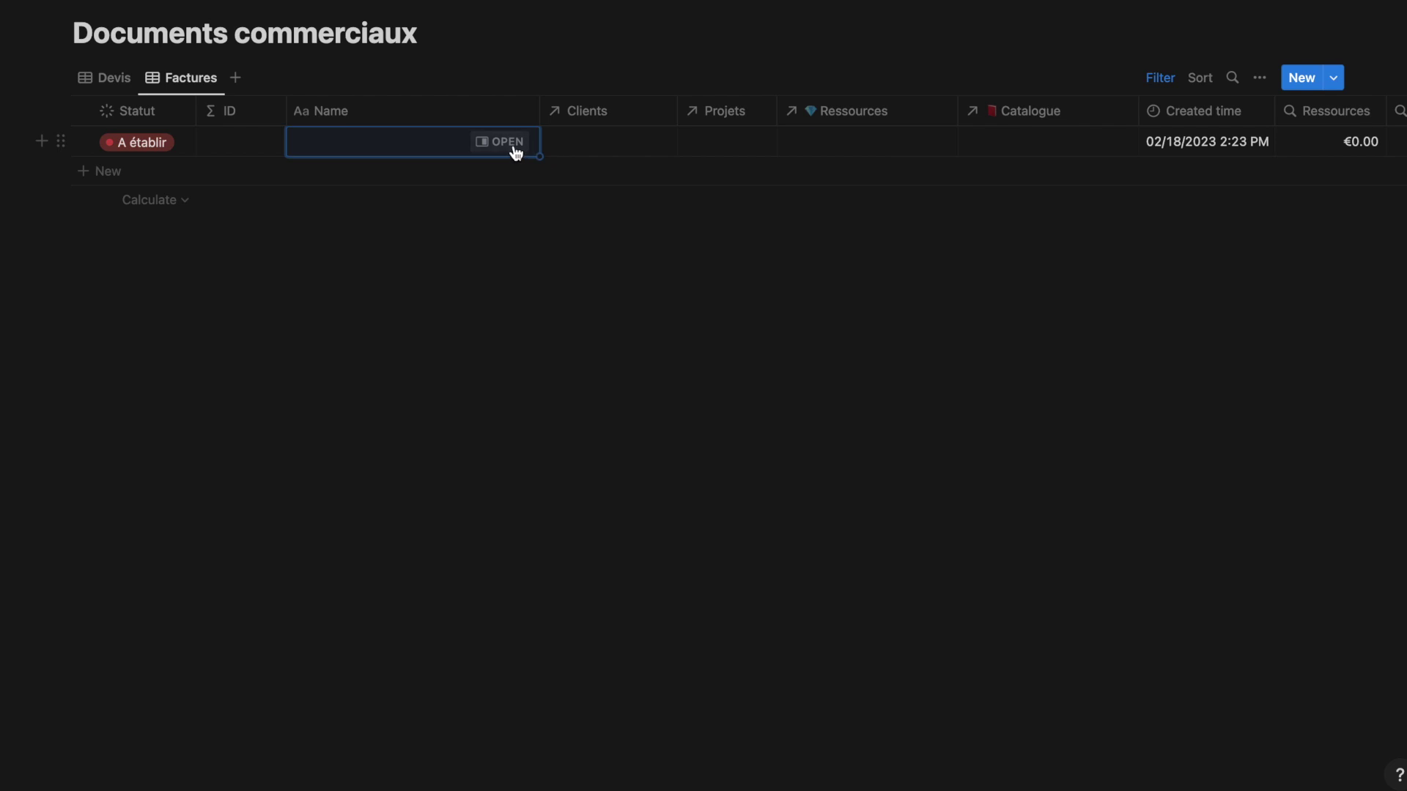
click(516, 151)
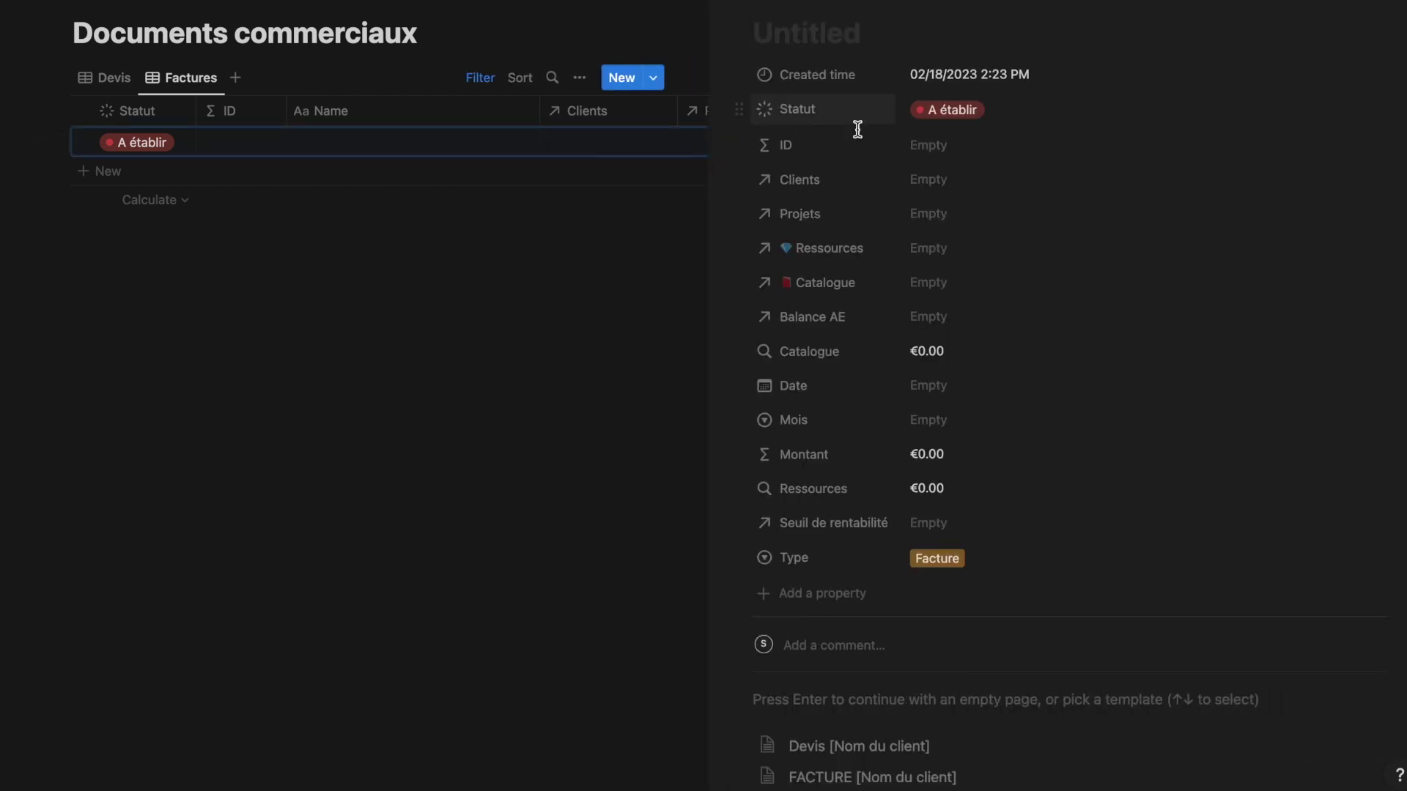
Link the new invoice to the client VAZA and to the project Projet 1
click(1061, 183)
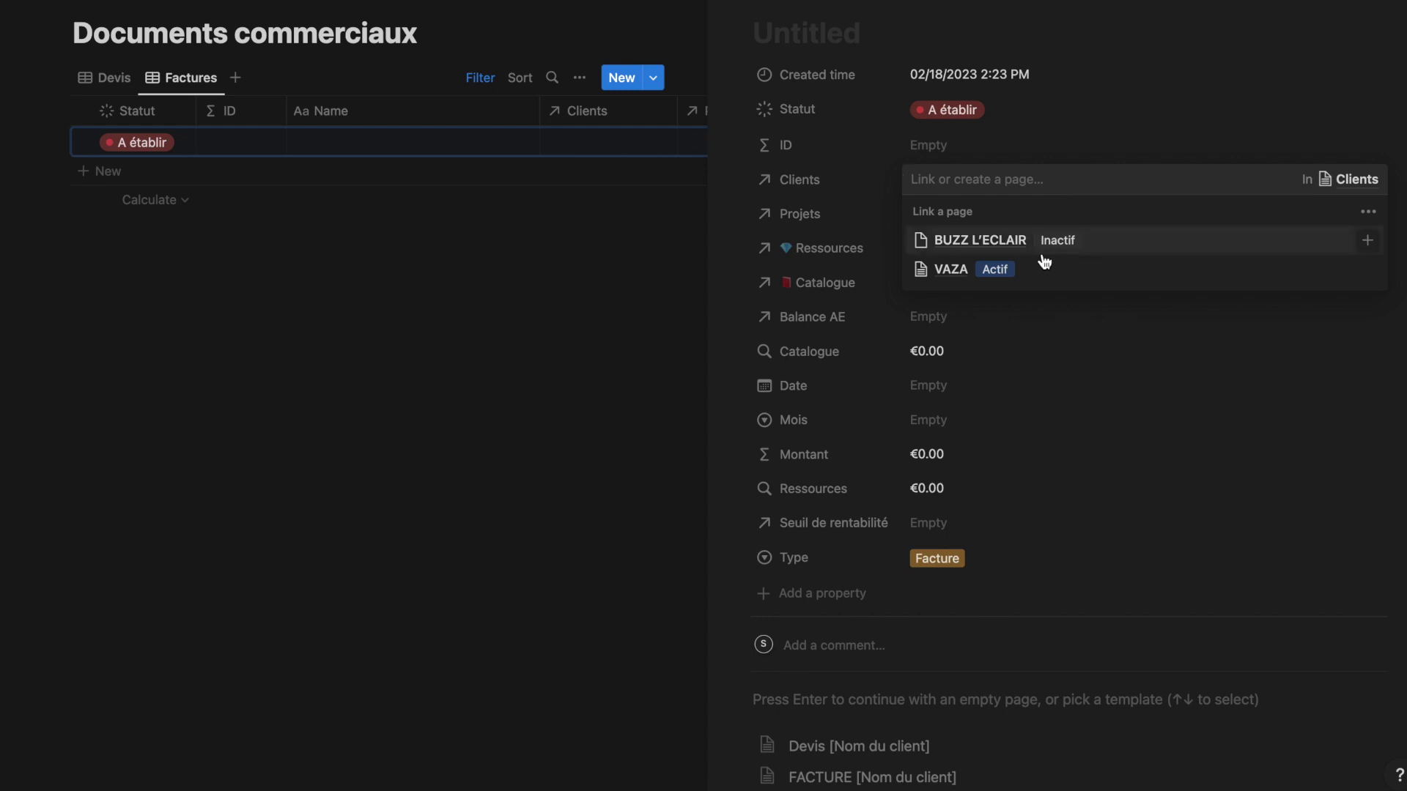
click(1026, 223)
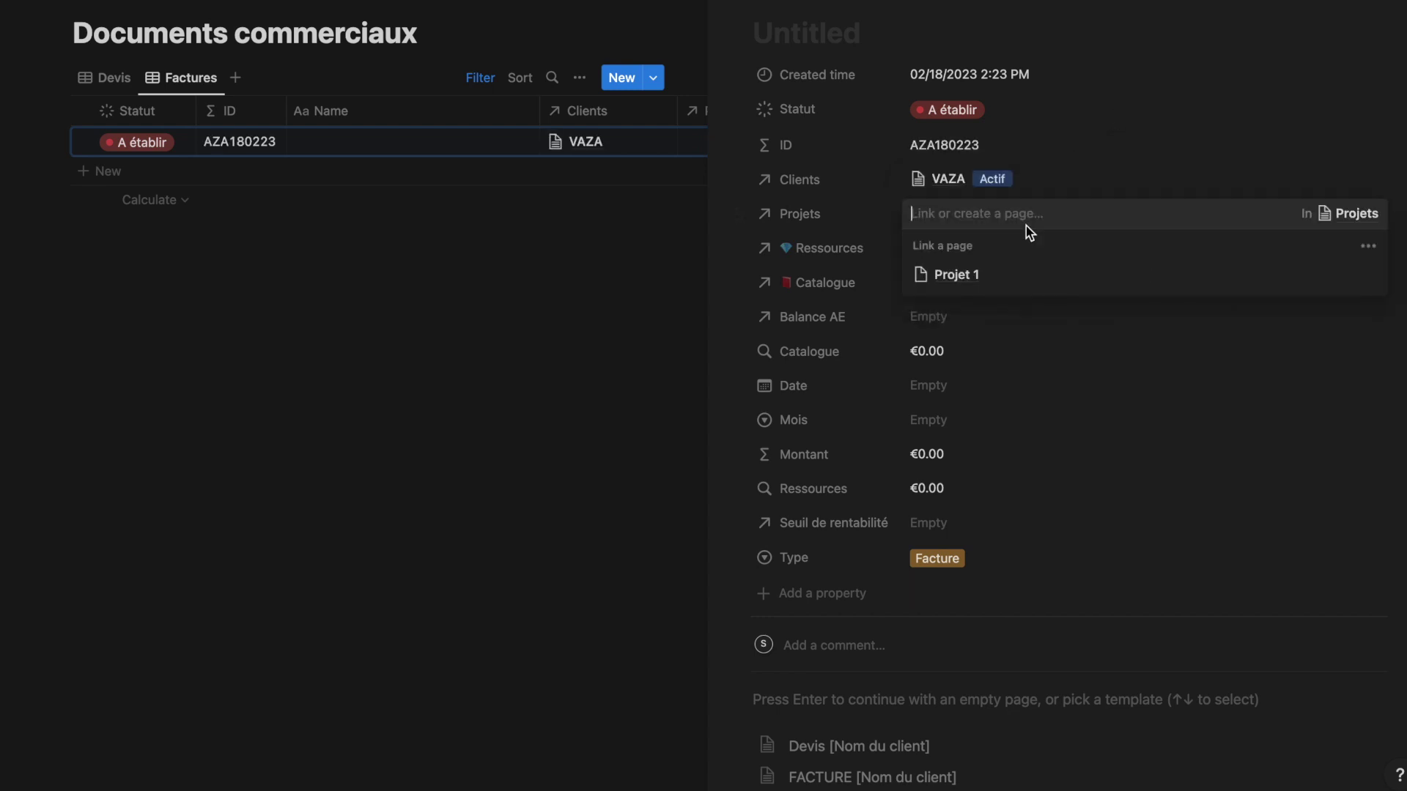
click(975, 275)
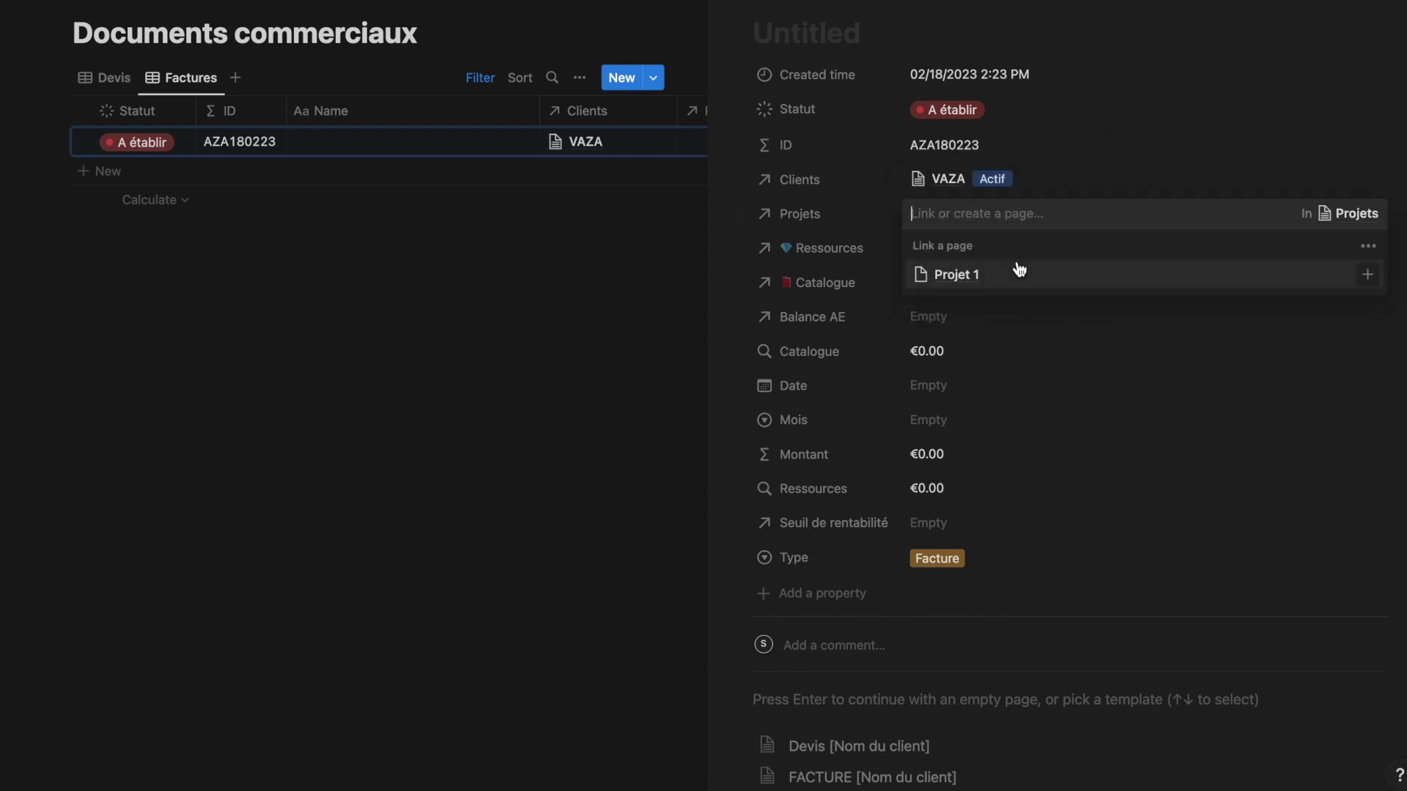
click(1074, 179)
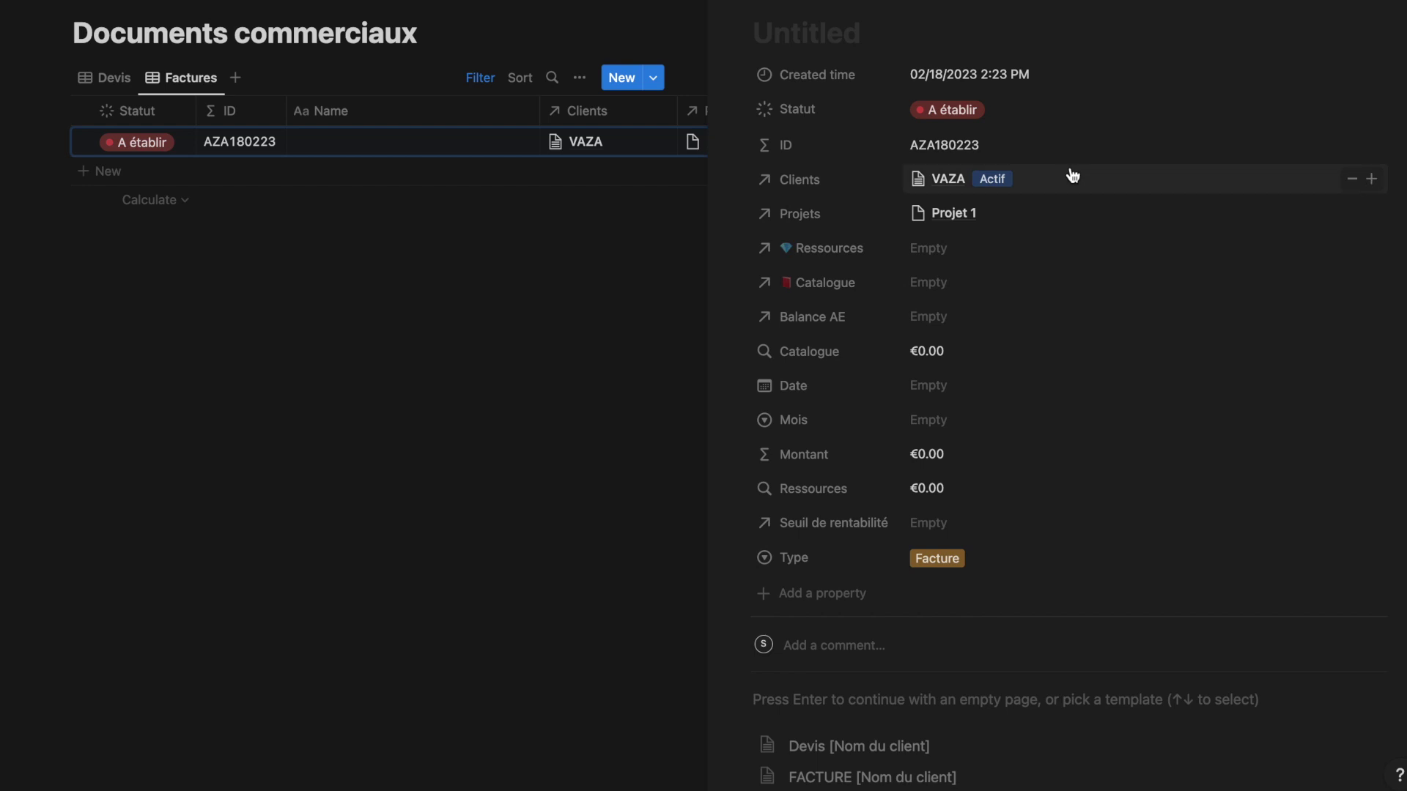
Link the third listed resource to the invoice's Ressources property
click(983, 254)
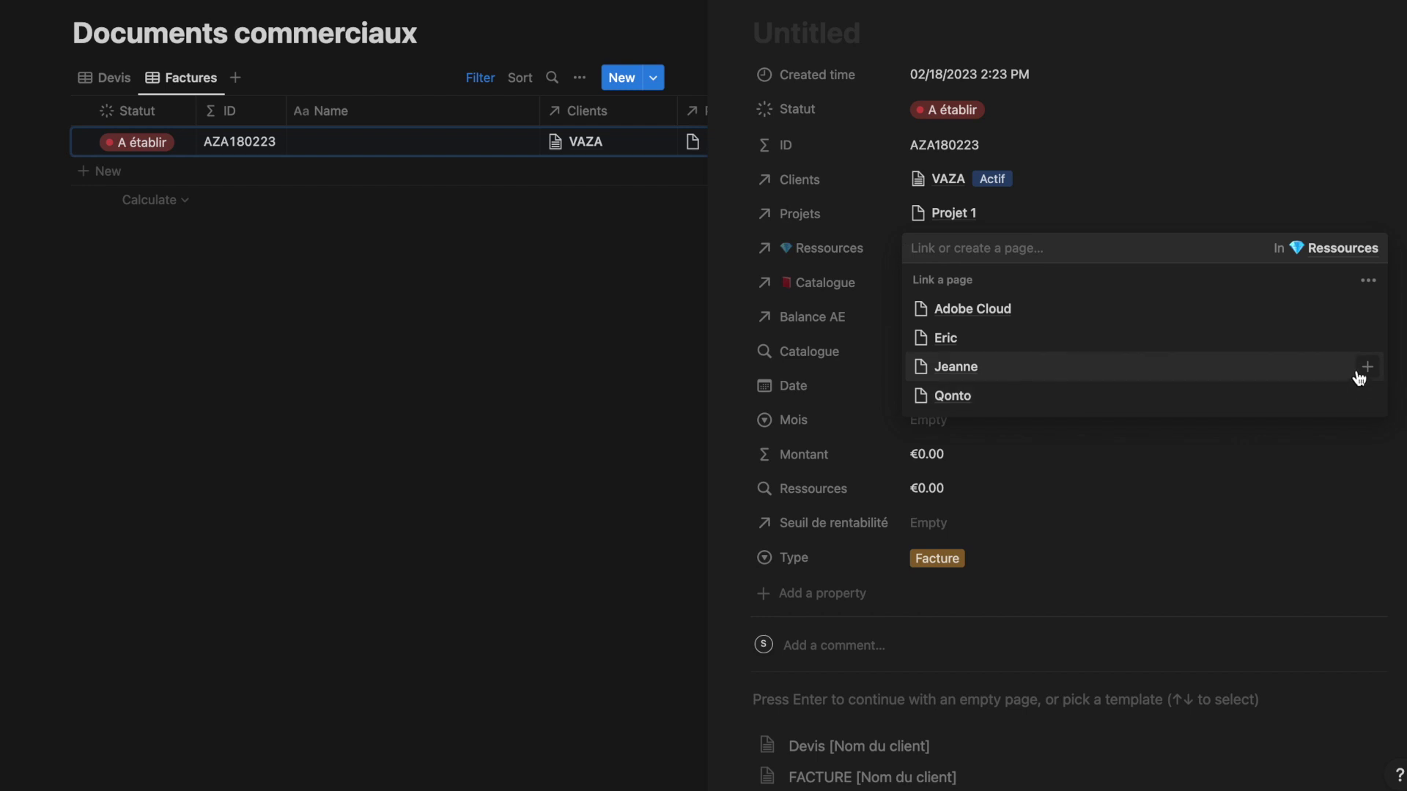
click(1366, 367)
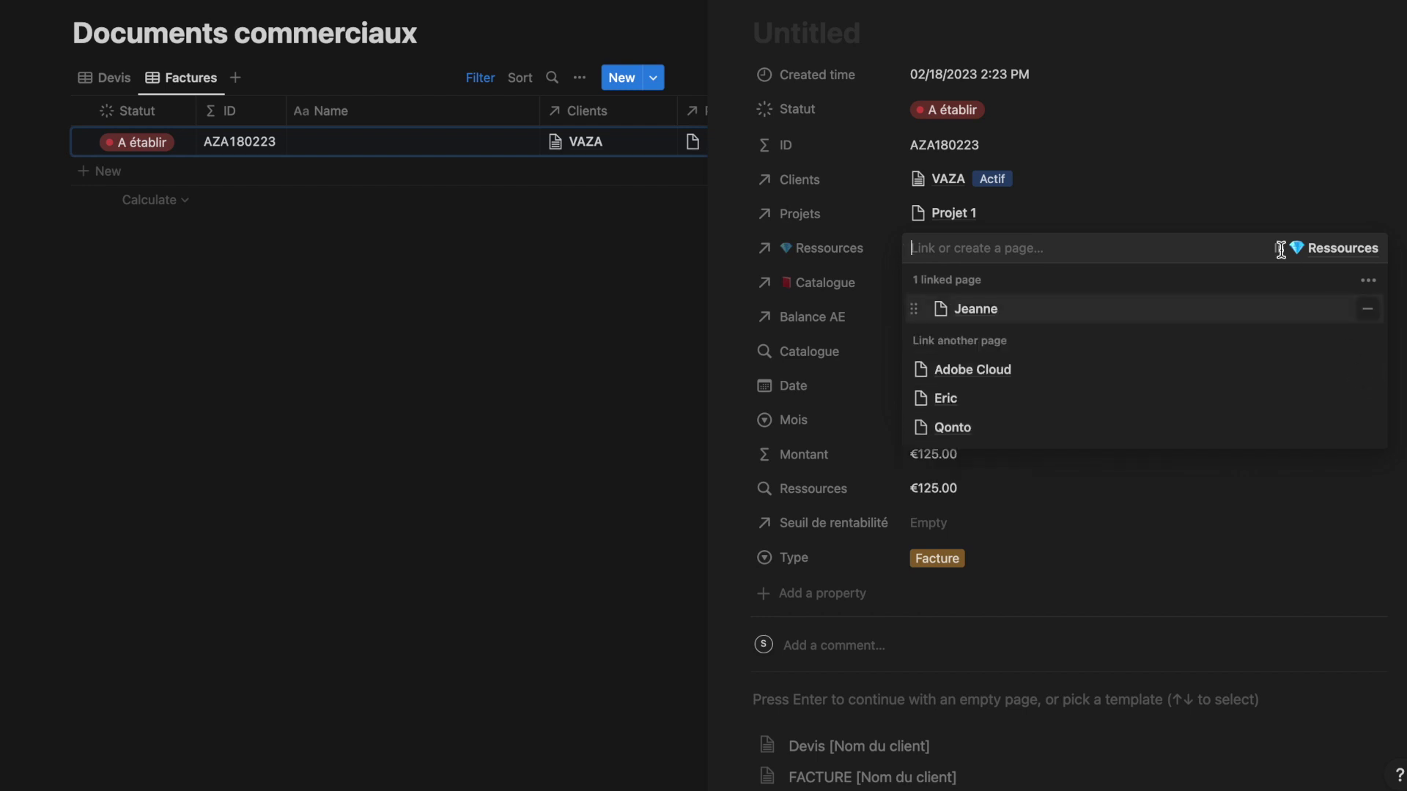
click(1243, 220)
click(1157, 282)
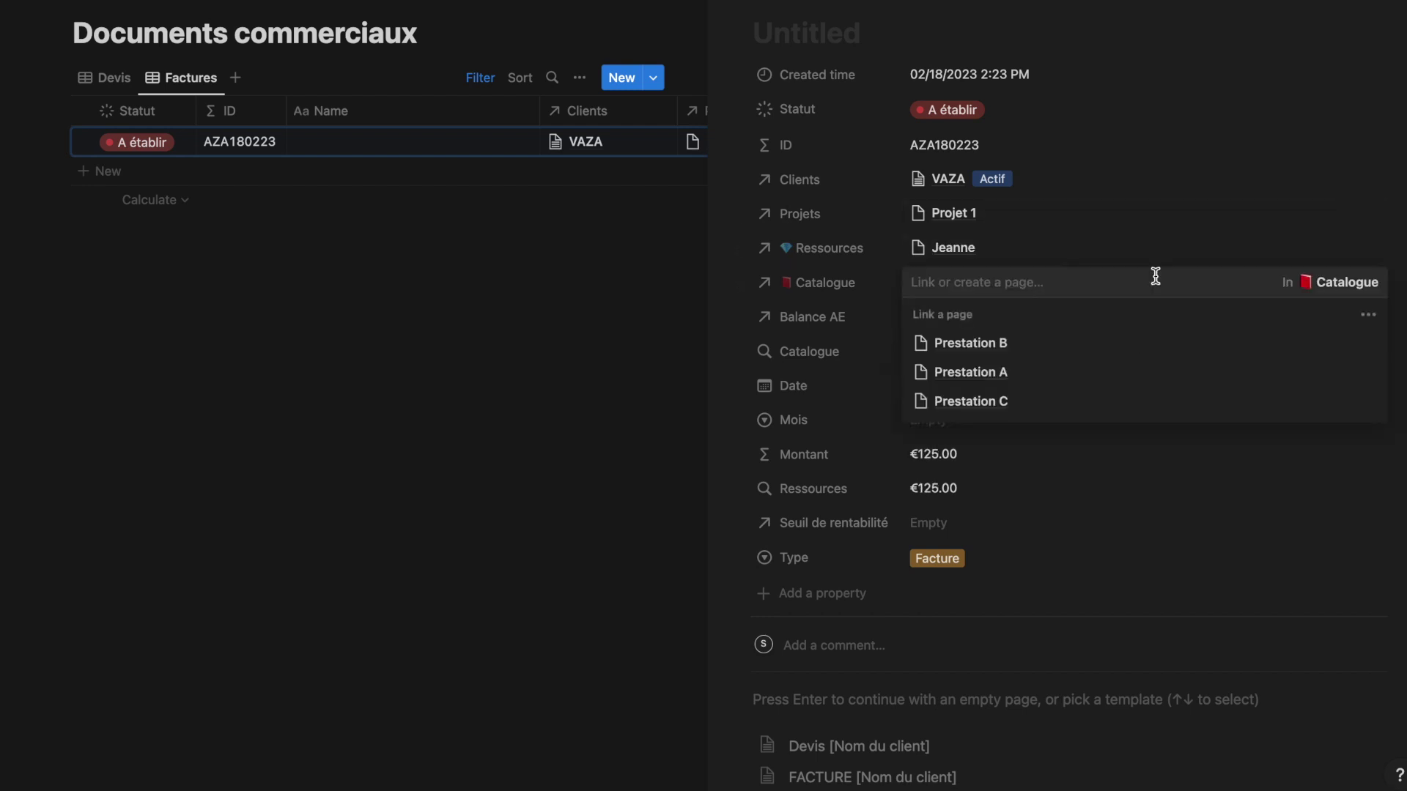
click(1364, 344)
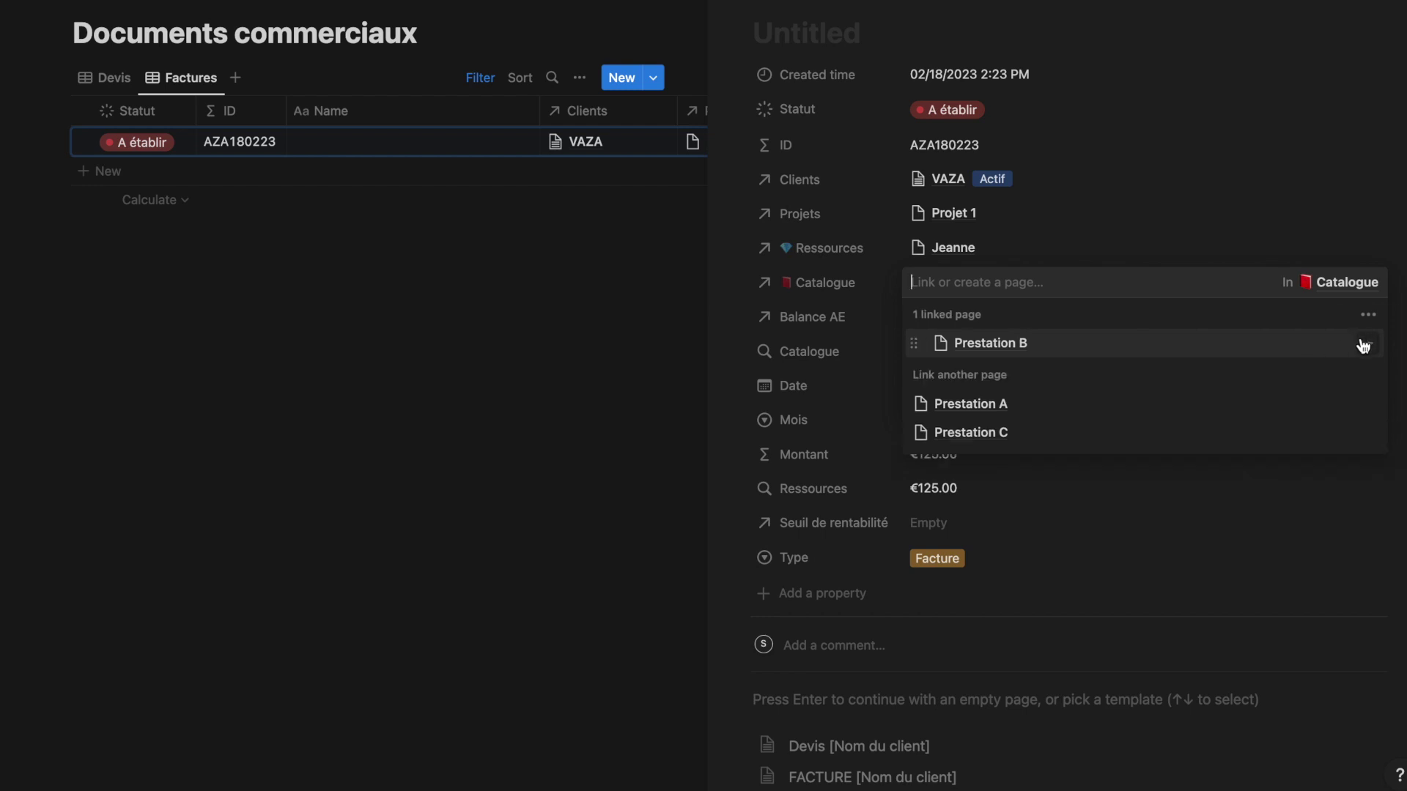
click(1226, 227)
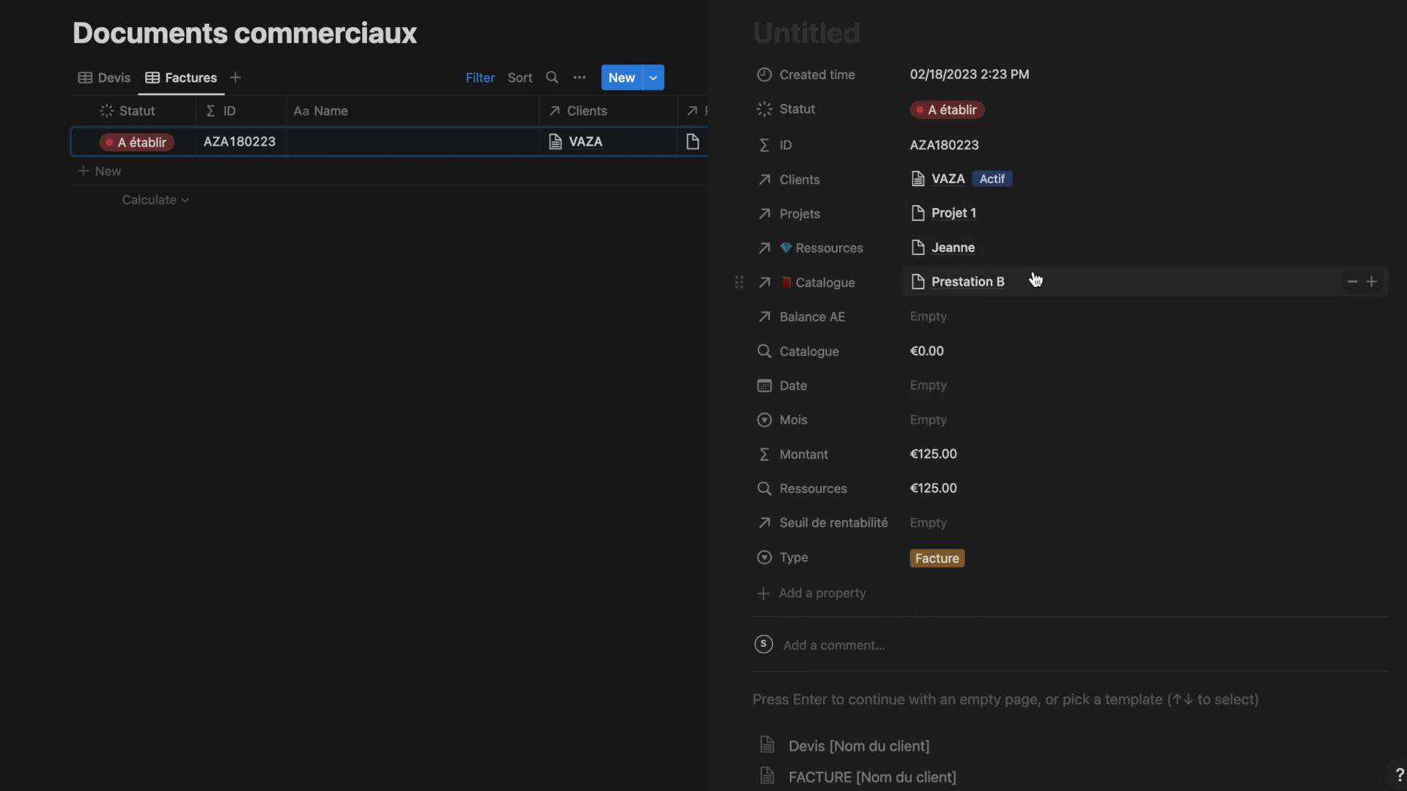
click(1348, 285)
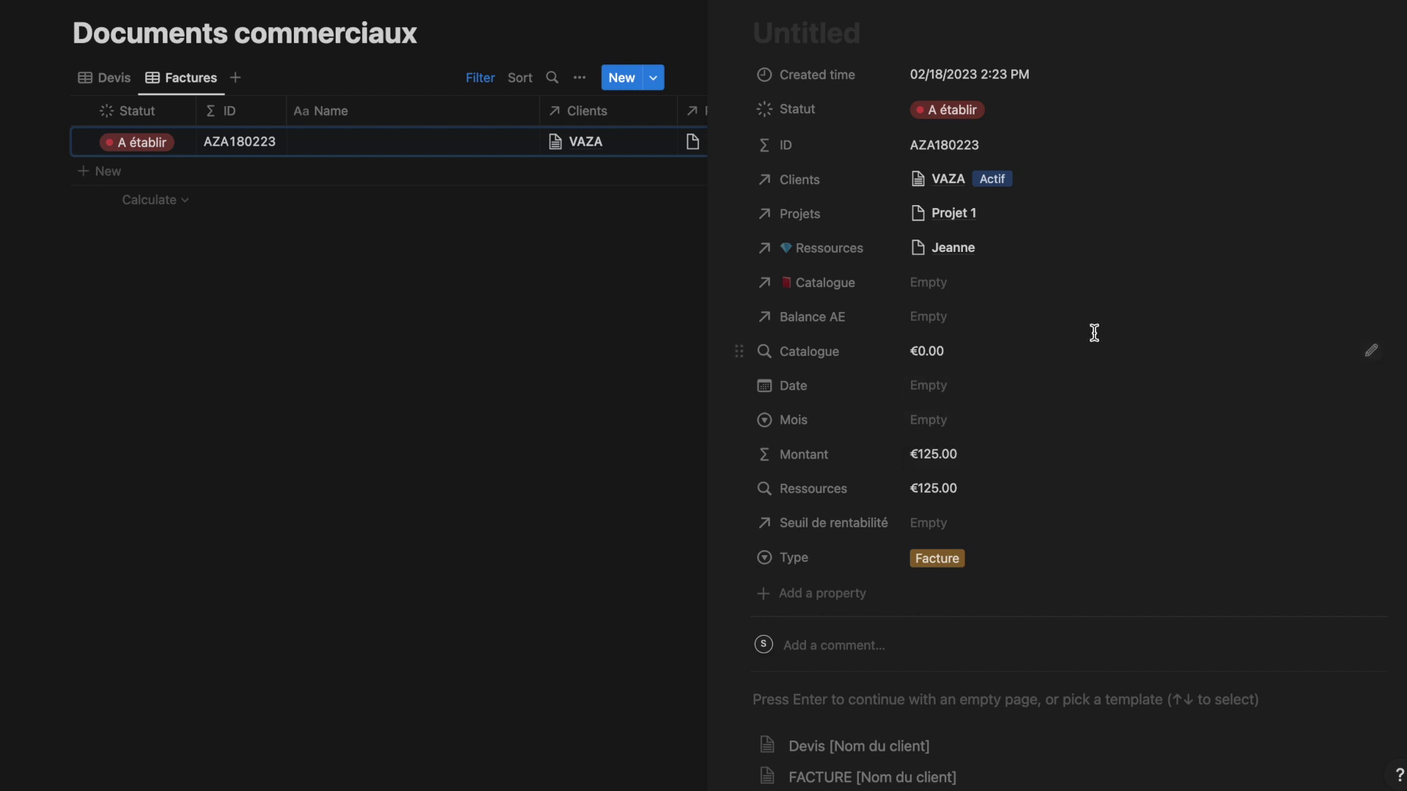
Link Prestation B in the invoice's Catalogue property and 2023 in its Balance AE property
click(1068, 285)
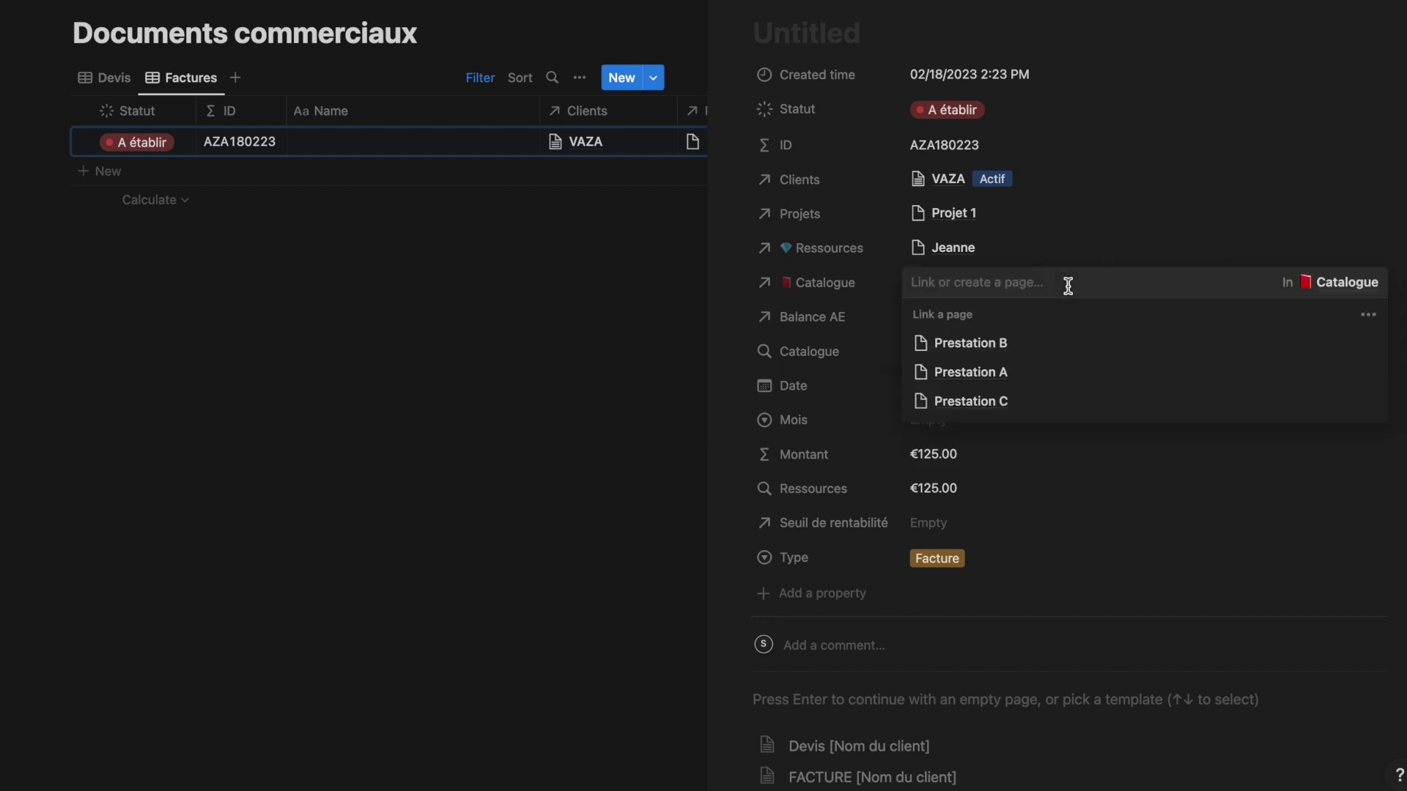
click(1242, 347)
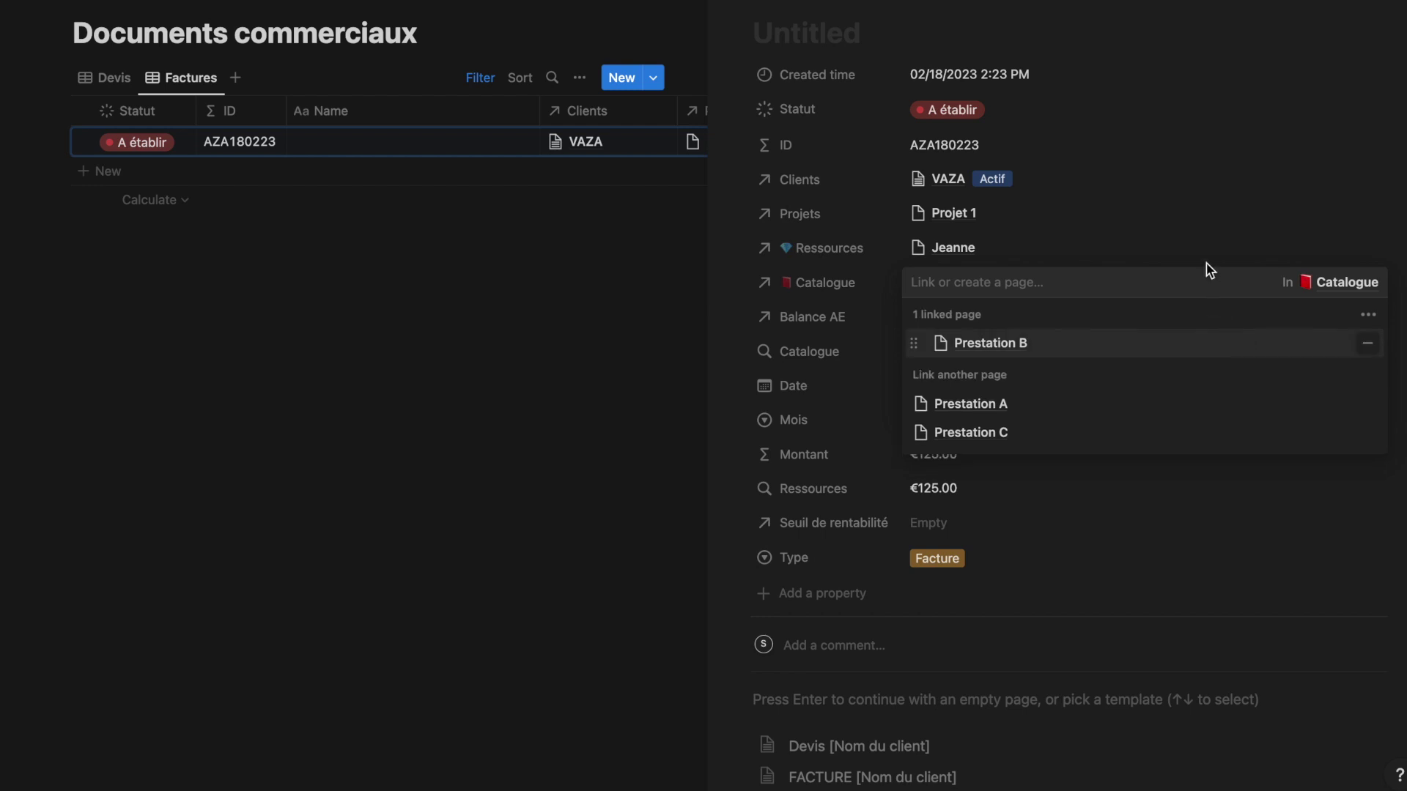
click(1181, 228)
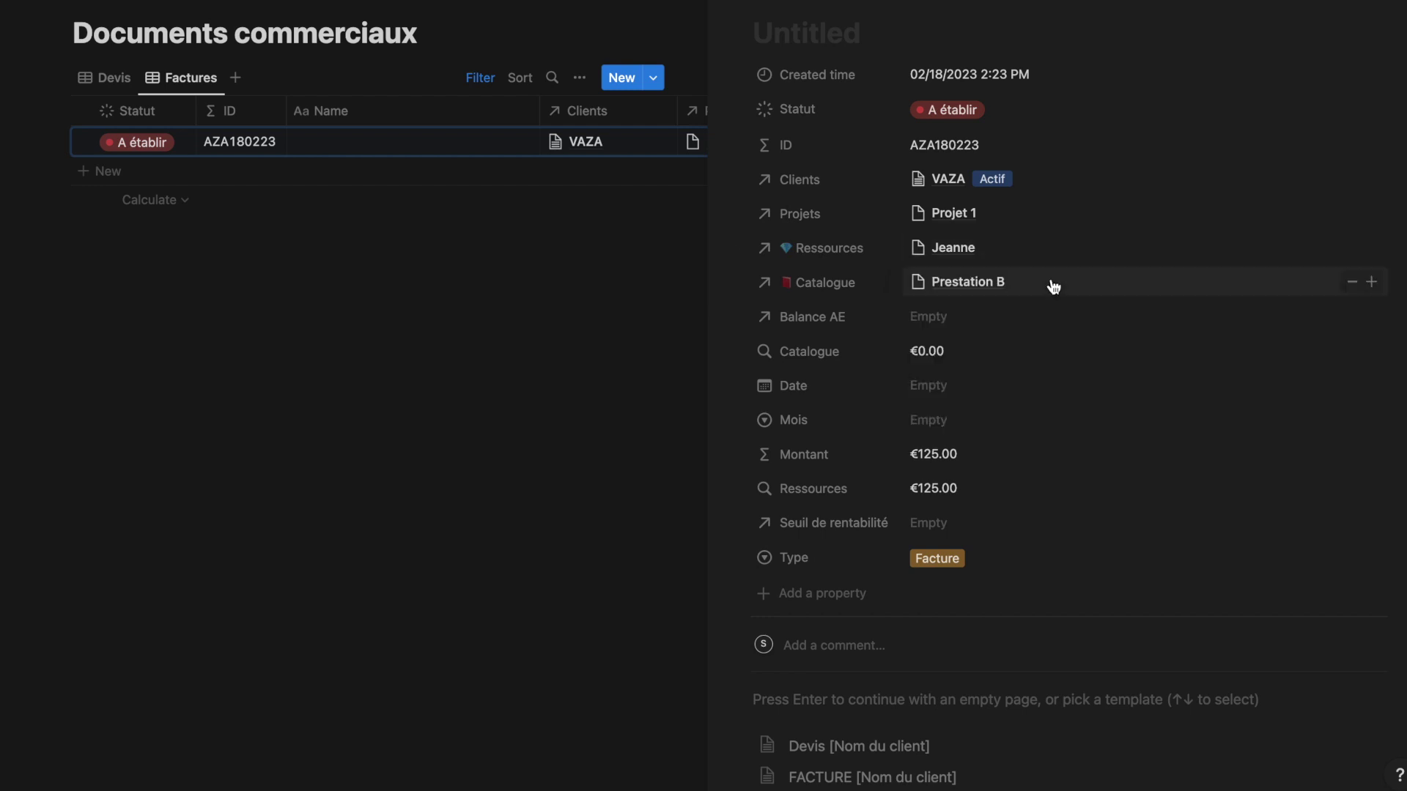
click(1012, 317)
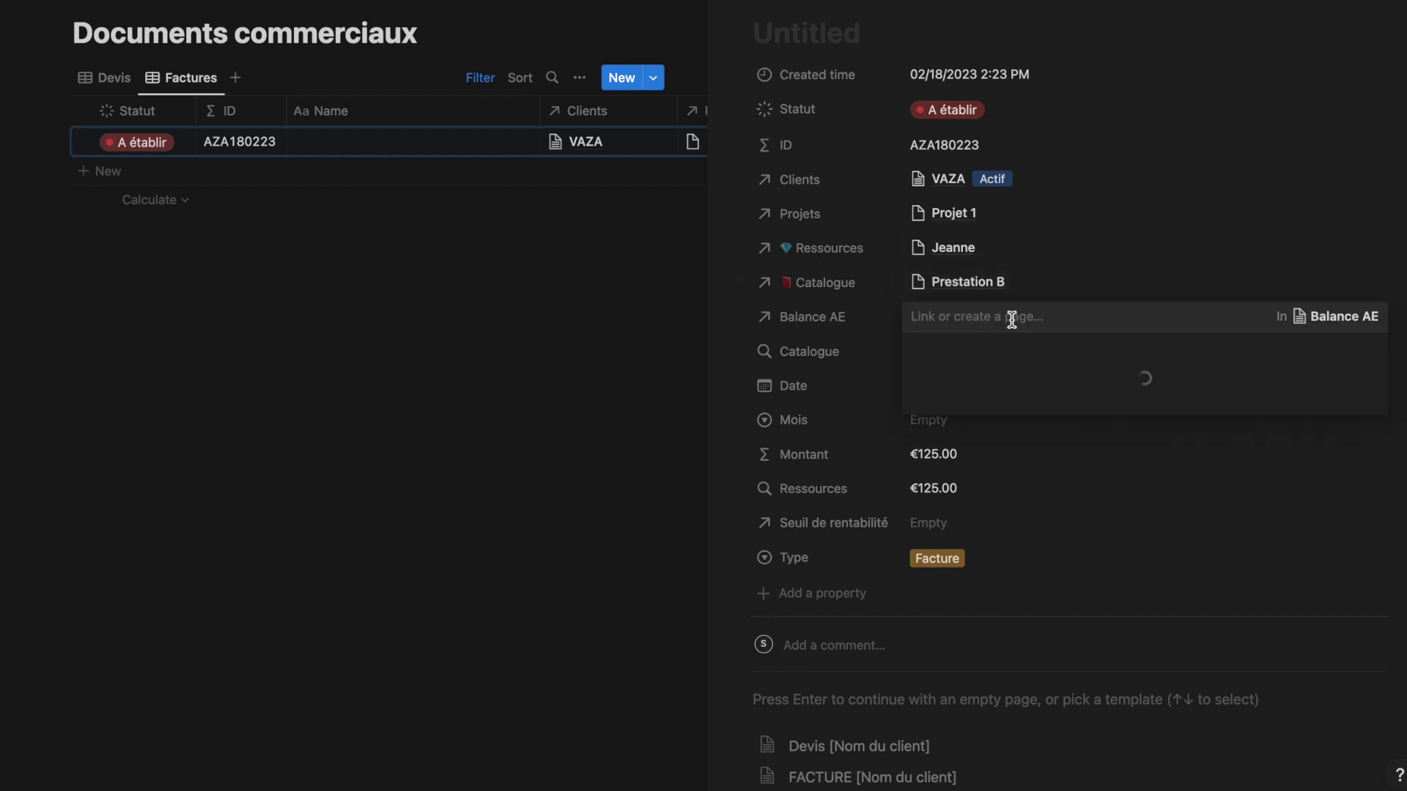
click(994, 376)
click(1046, 268)
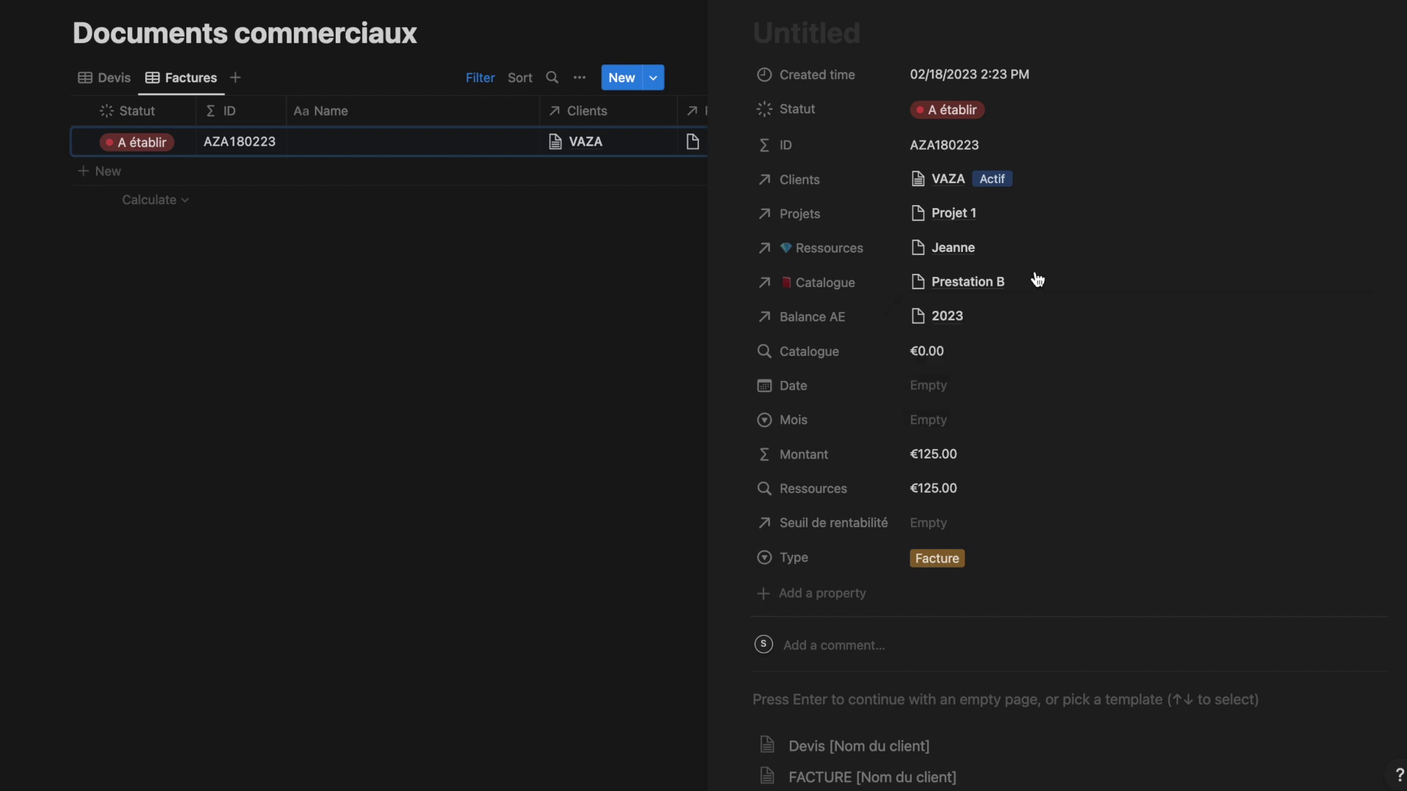
Set the invoice's Date to 18/02/2023 and its Mois to Février 23
click(981, 389)
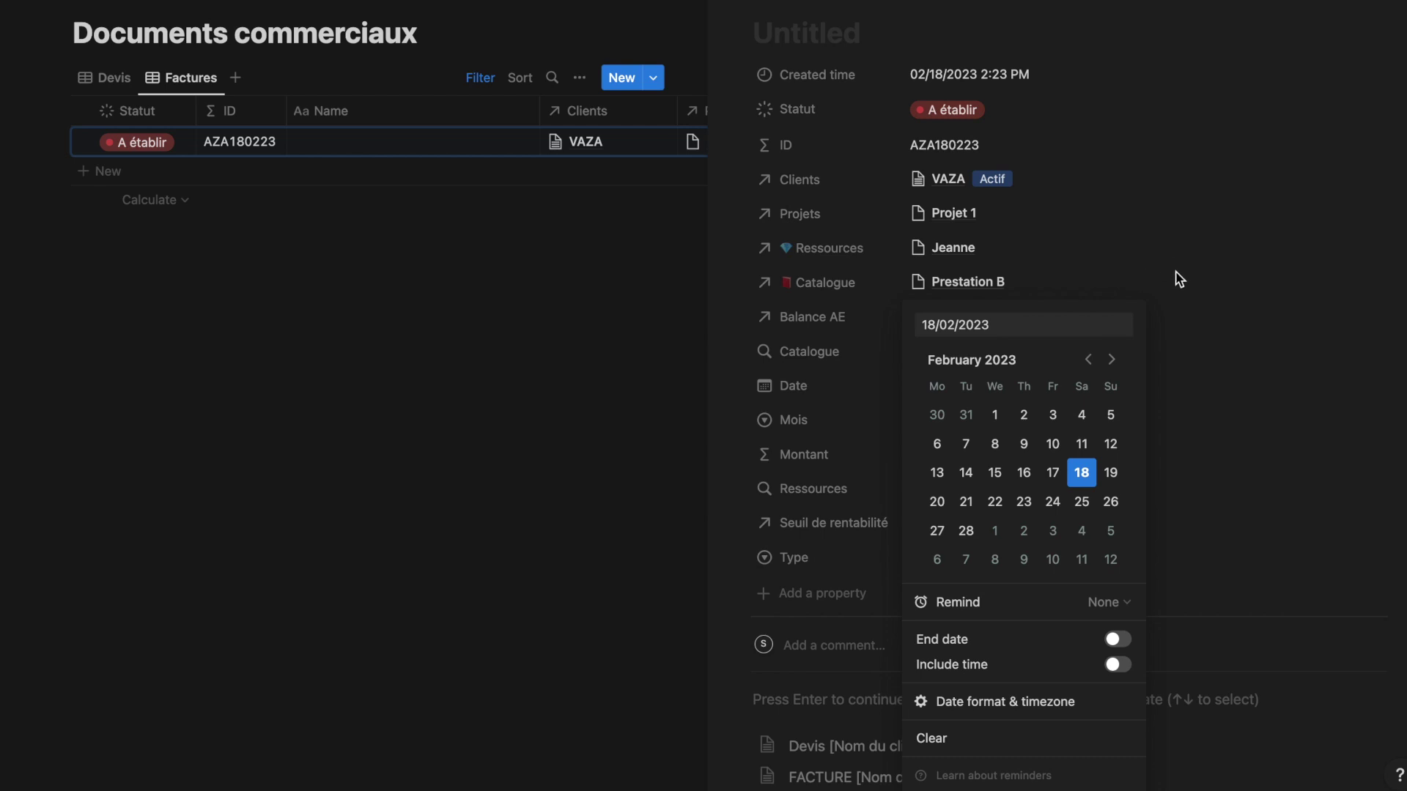
click(1178, 292)
click(1013, 421)
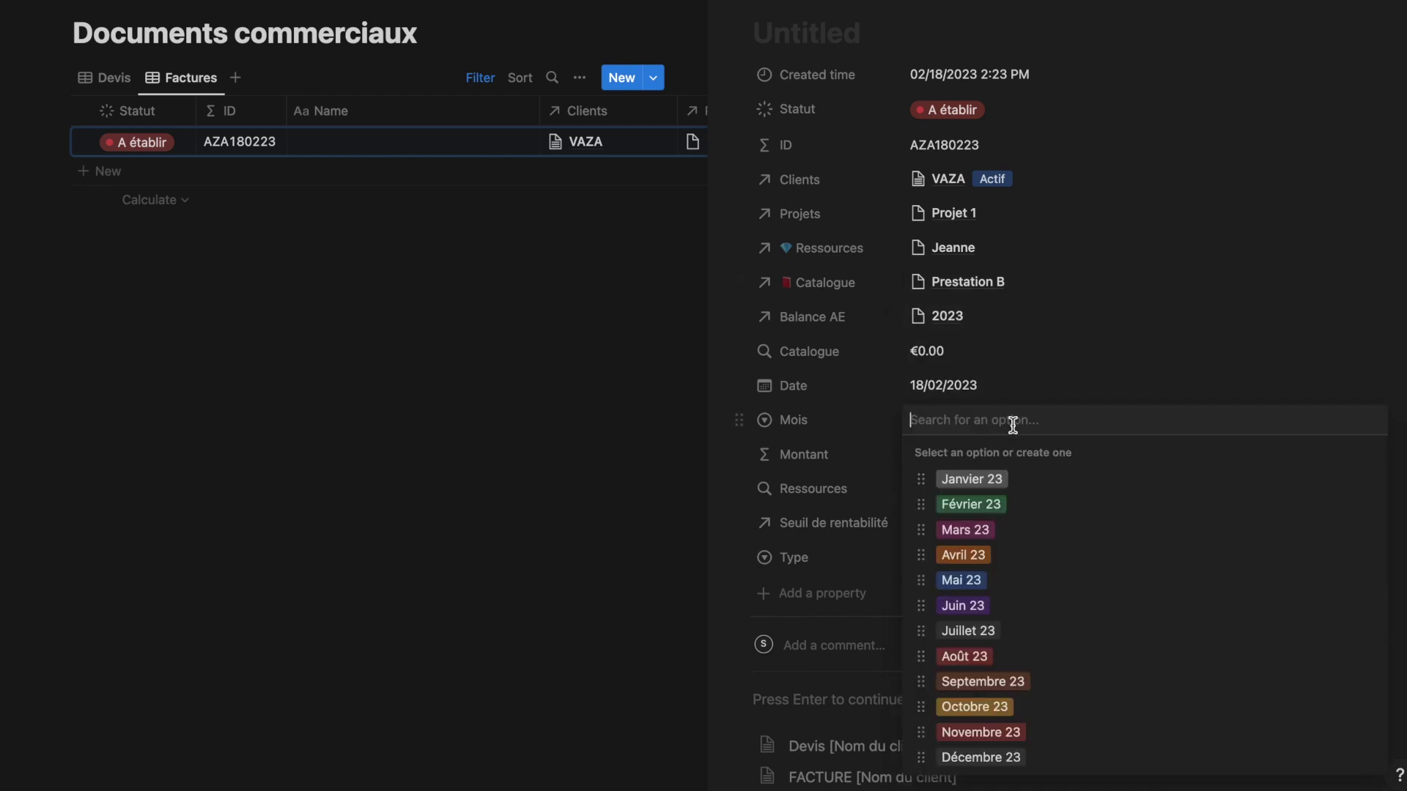
click(998, 515)
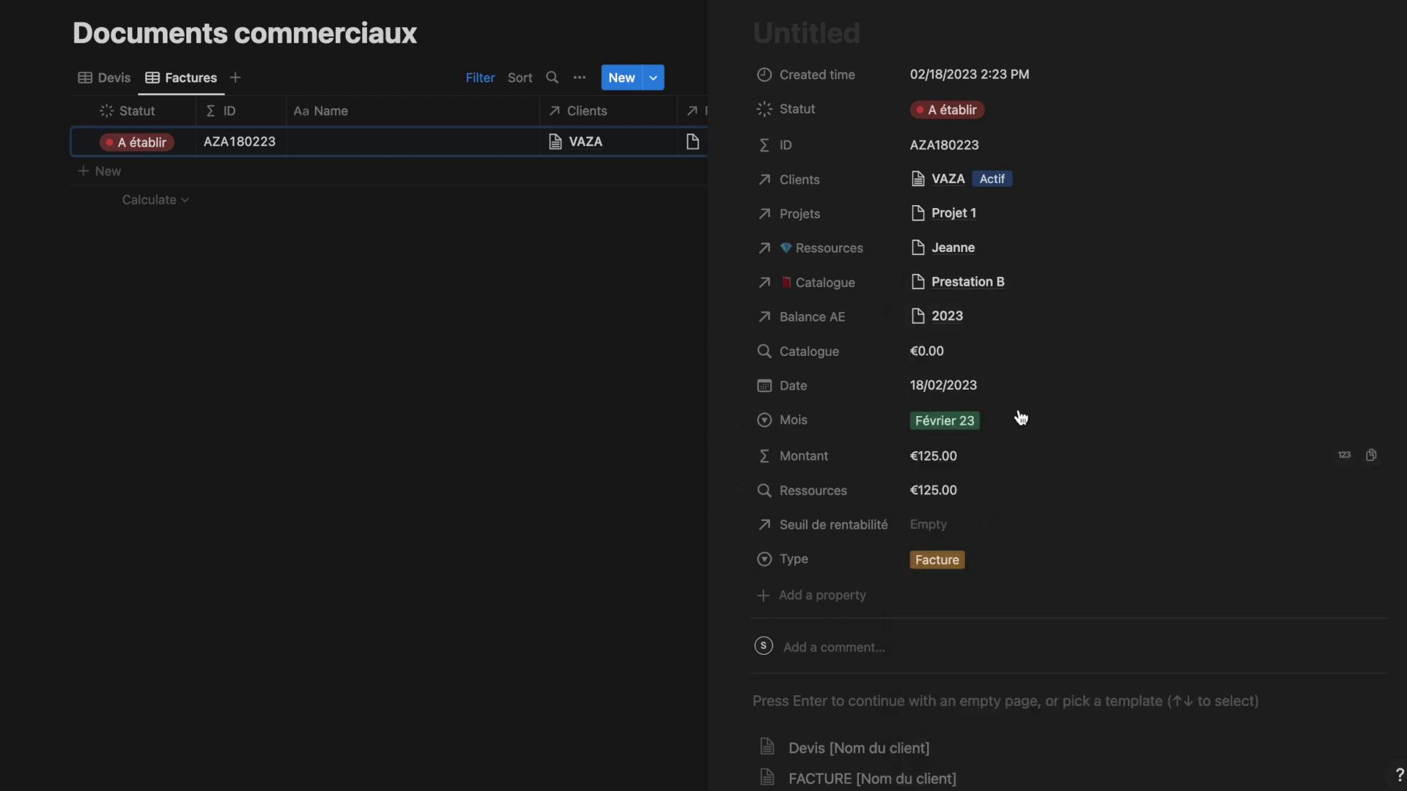
Link 2023 in the invoice's Seuil de rentabilité property and fill the empty page with the FACTURE [Nom du client] template
scroll(1066, 401, down, 2)
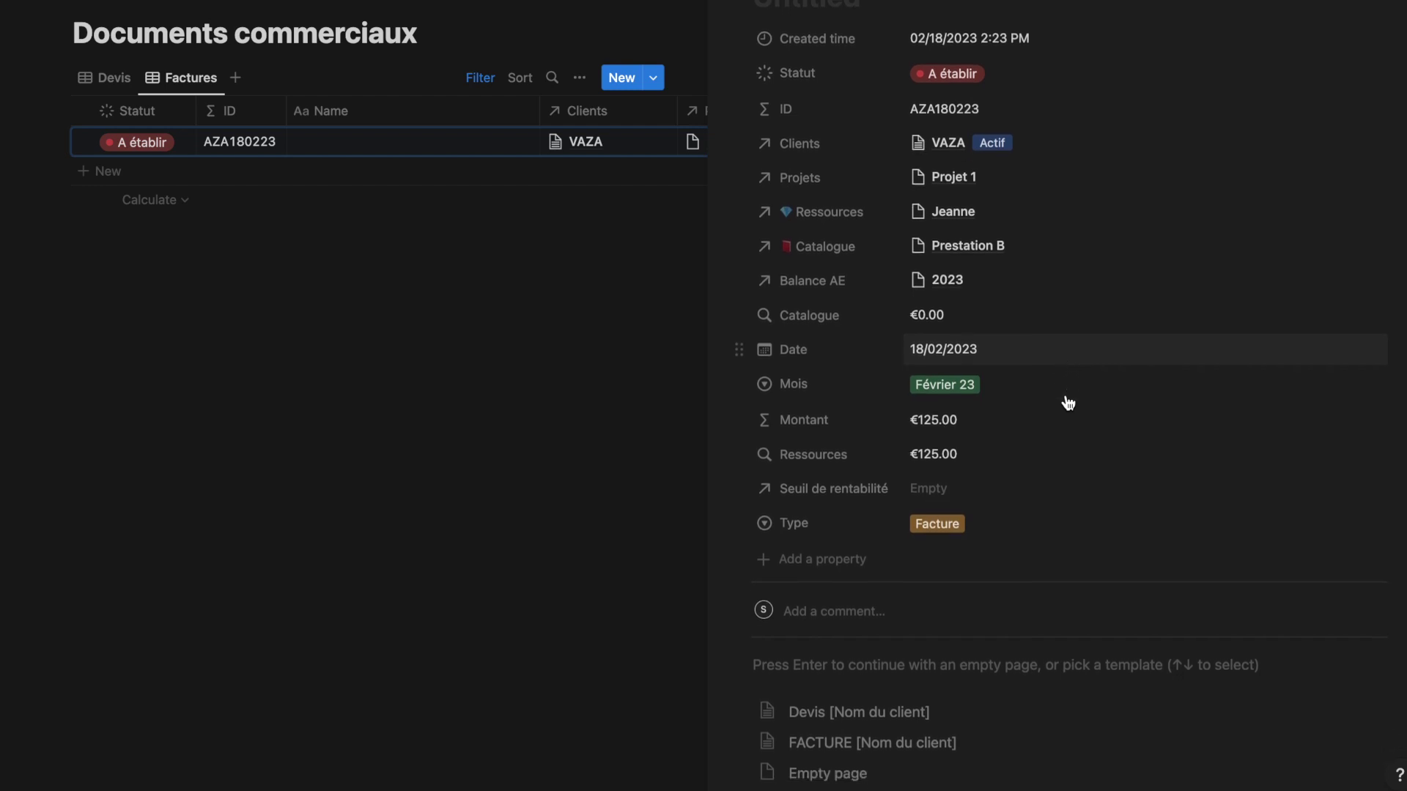
click(1025, 444)
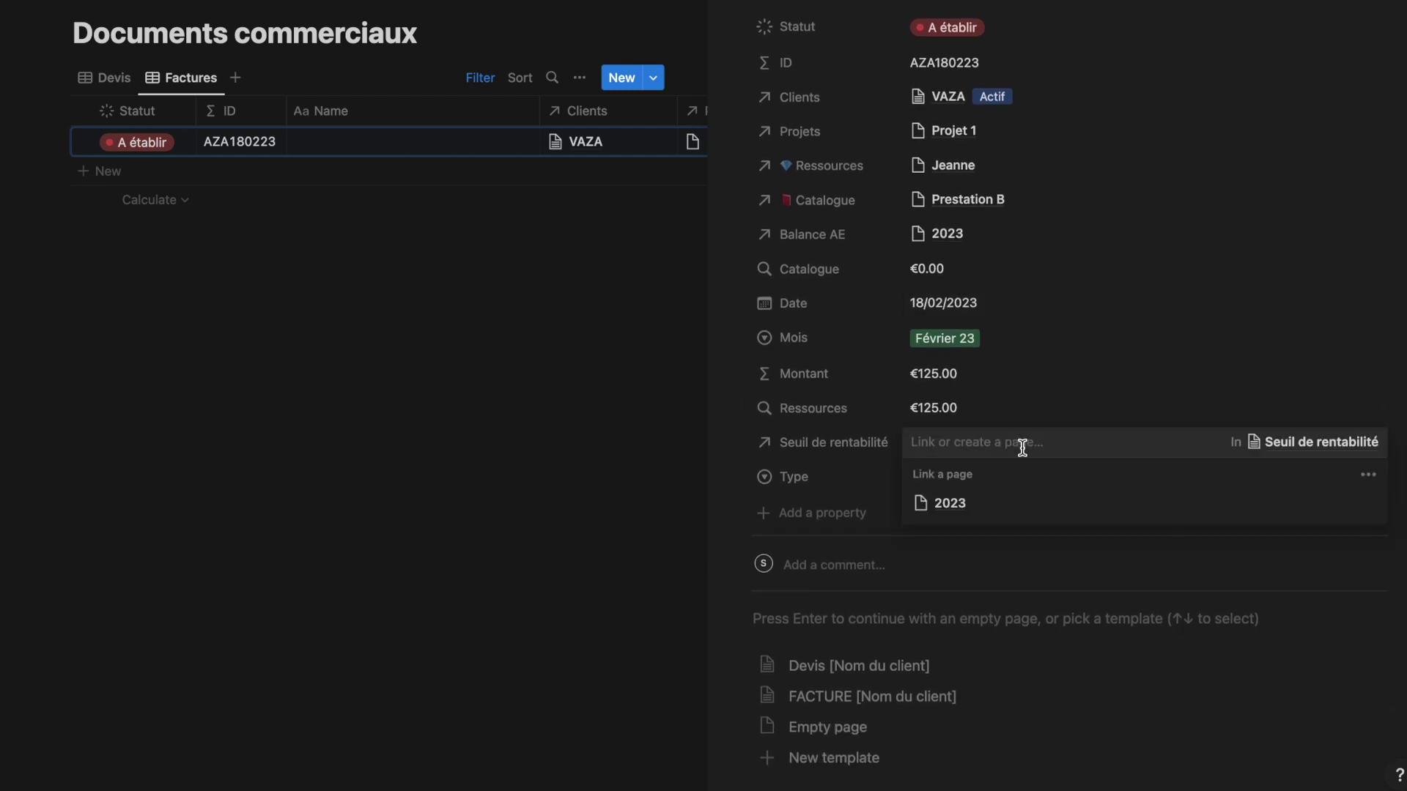
click(1004, 502)
click(1068, 375)
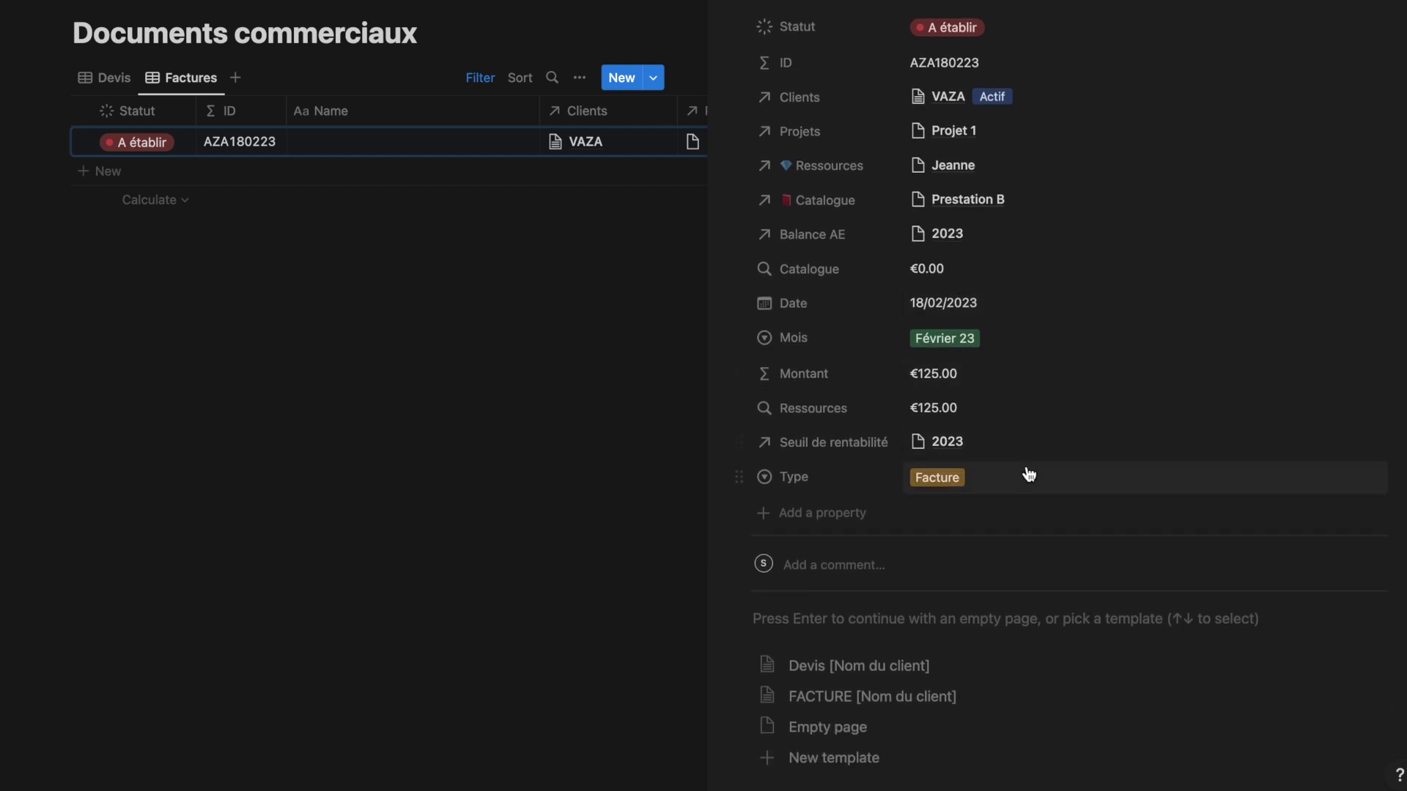
click(914, 694)
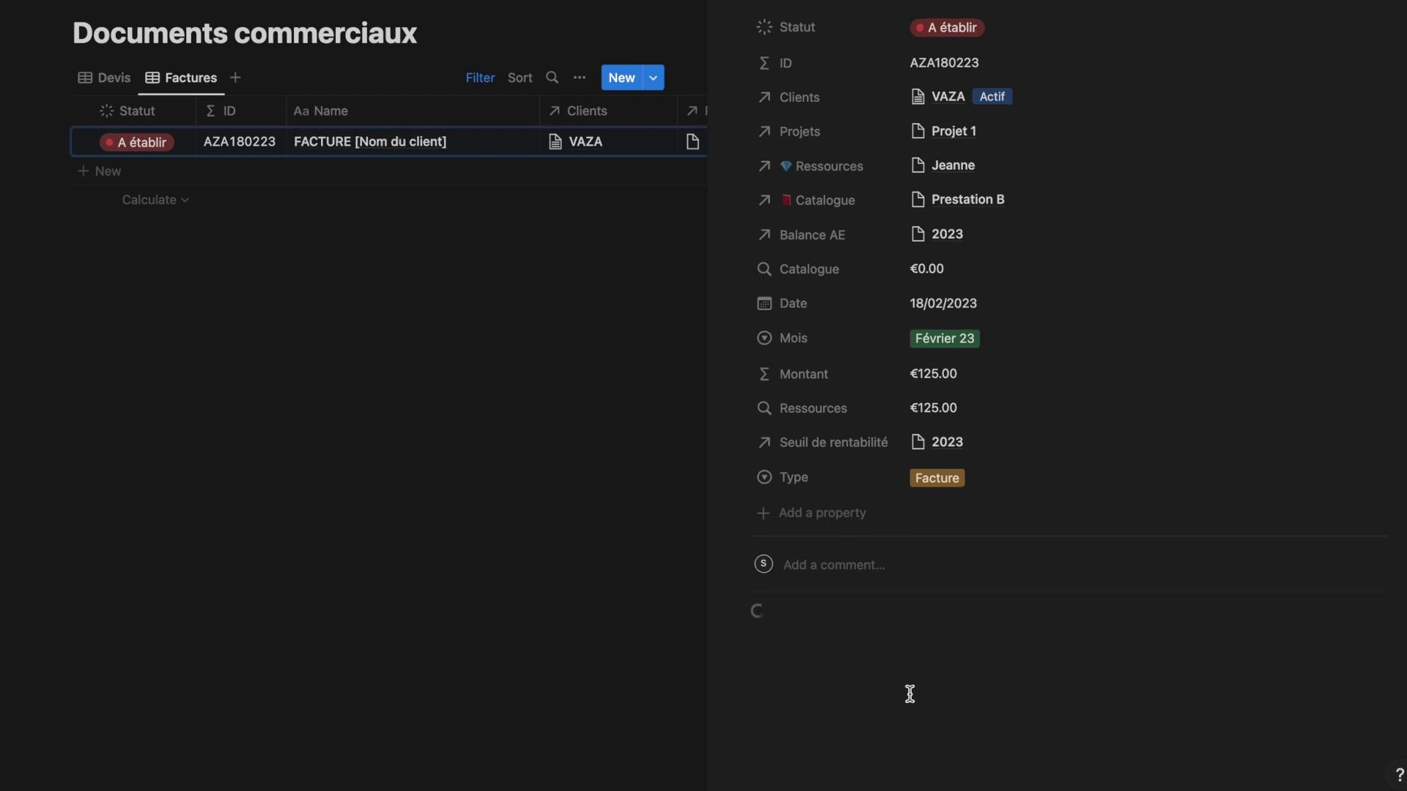
scroll(823, 317, down, 2)
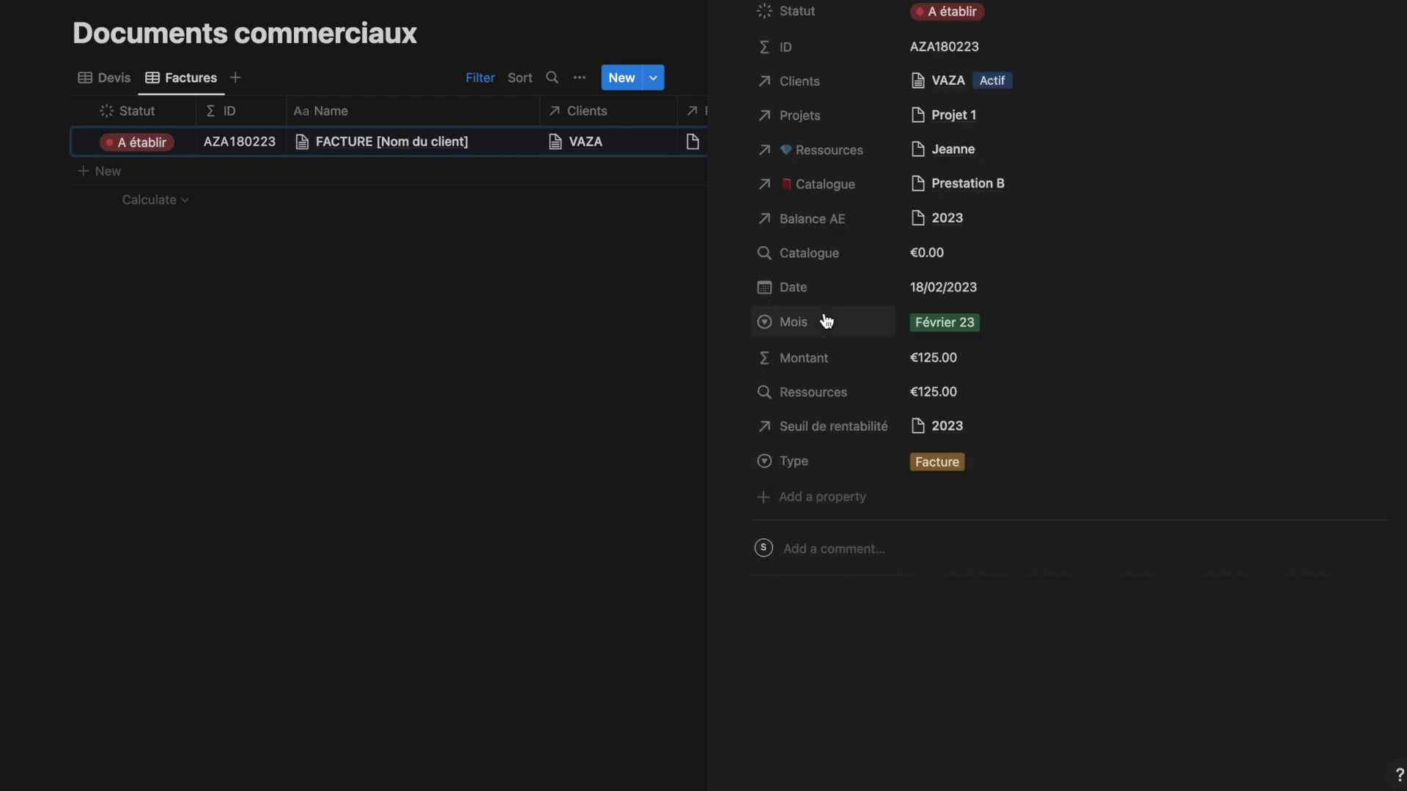
click(820, 323)
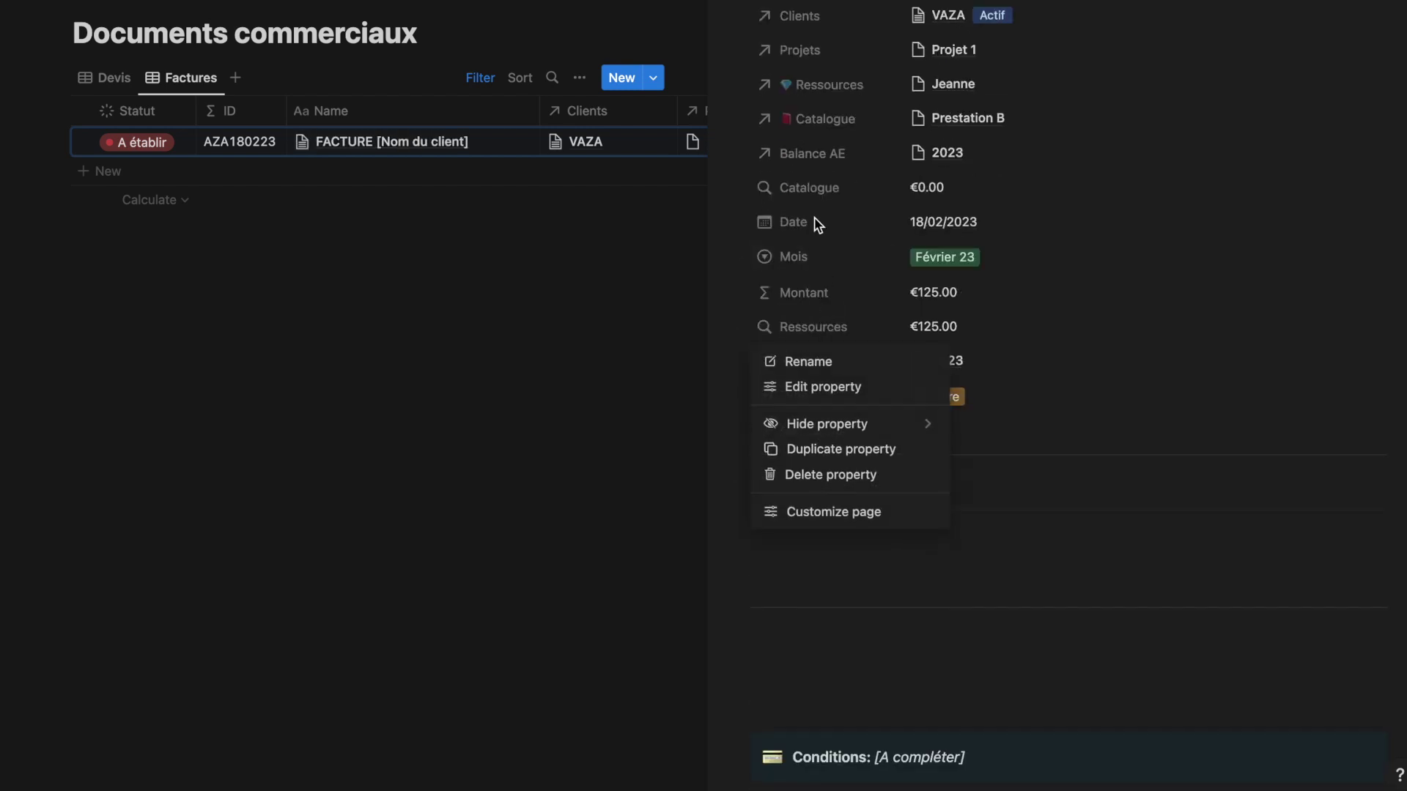
click(1049, 316)
scroll(1050, 315, down, 4)
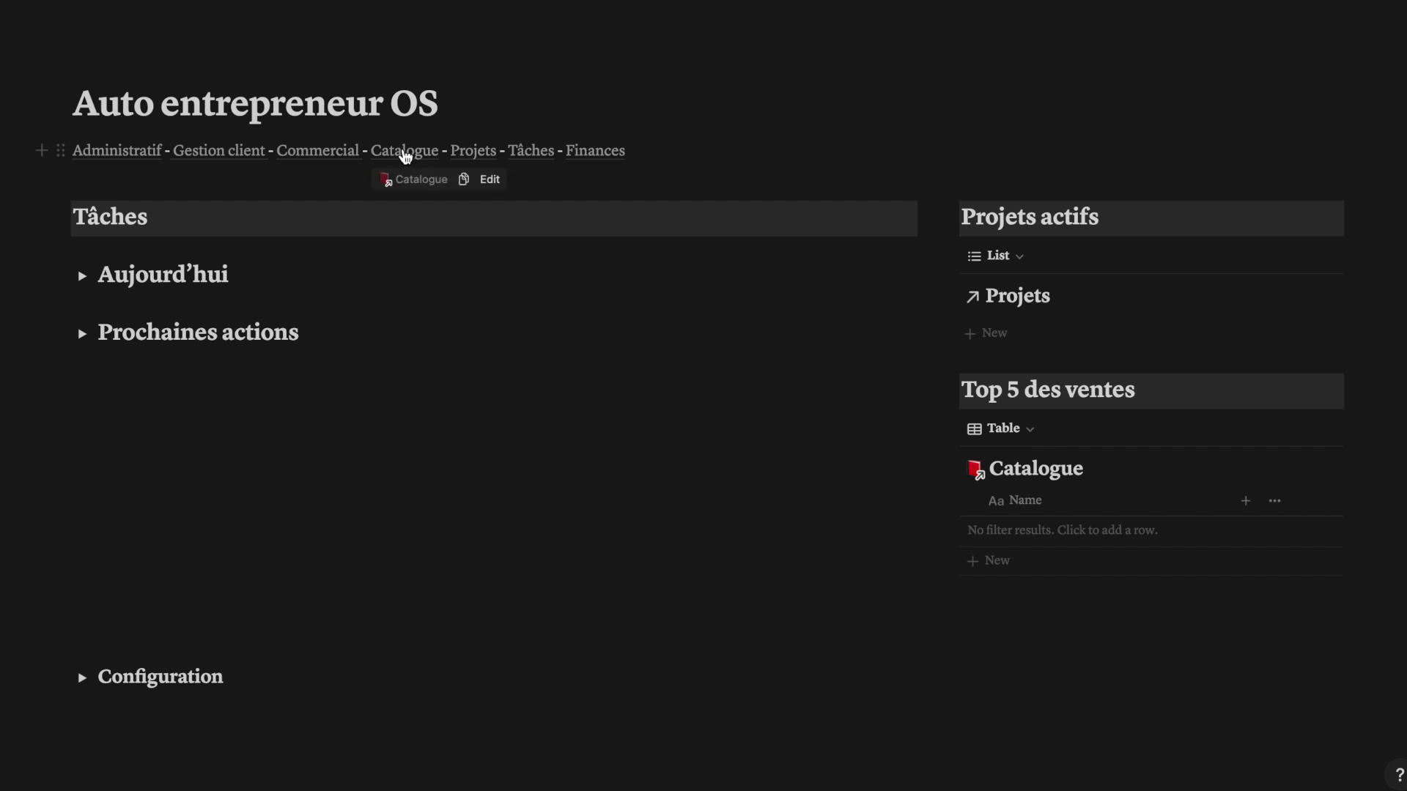
Open the Catalogue database from the Auto entrepreneur OS home page and check the Type options for Prestation A
click(405, 154)
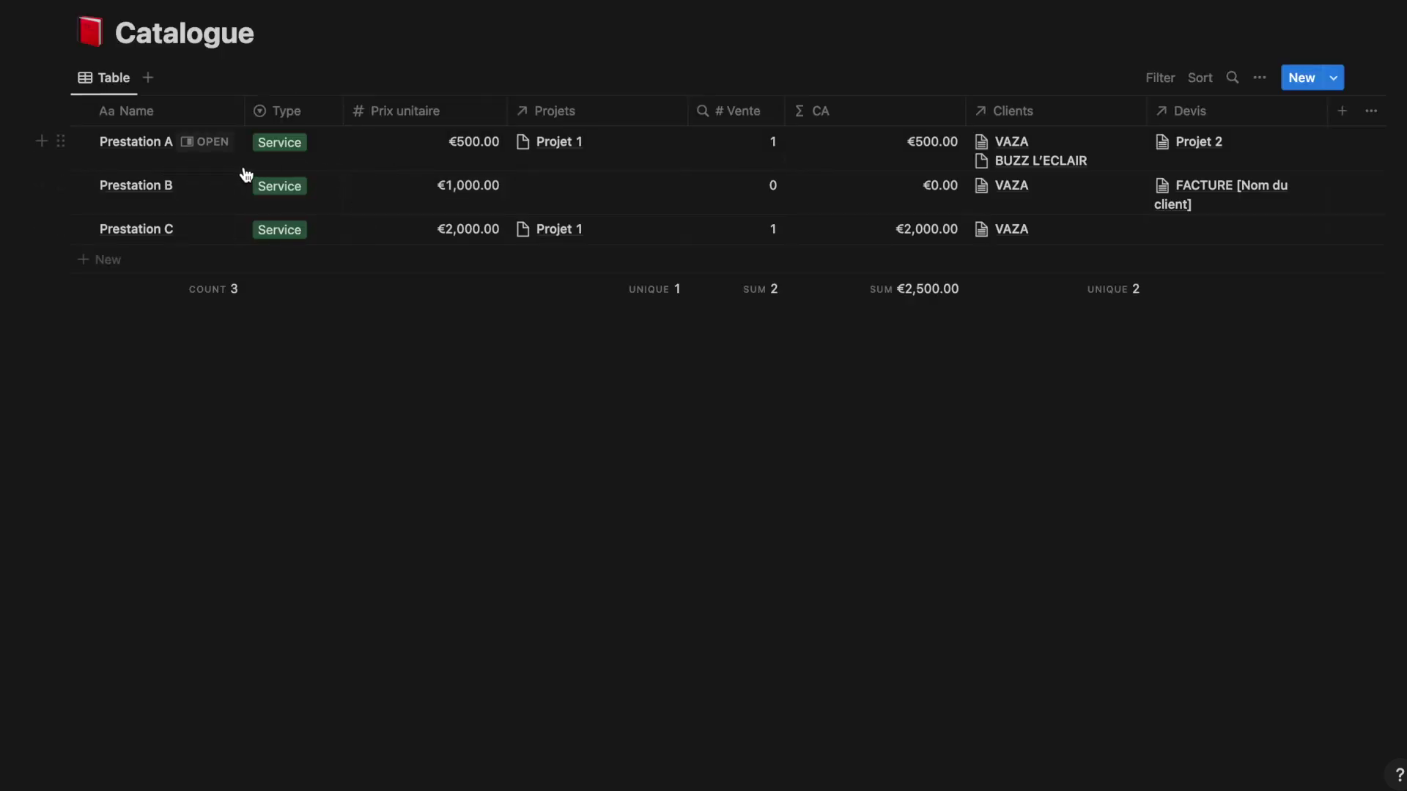
click(319, 155)
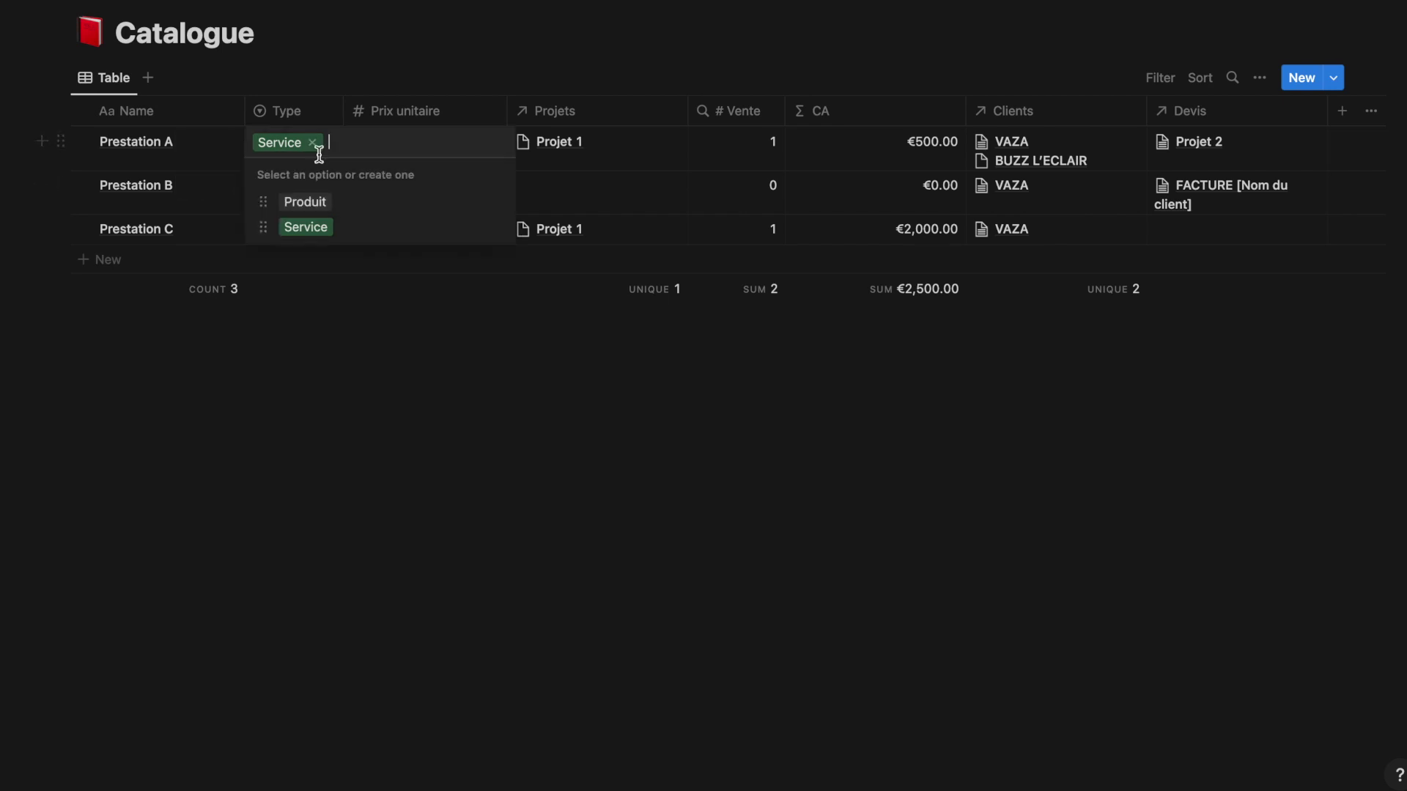
key(Escape)
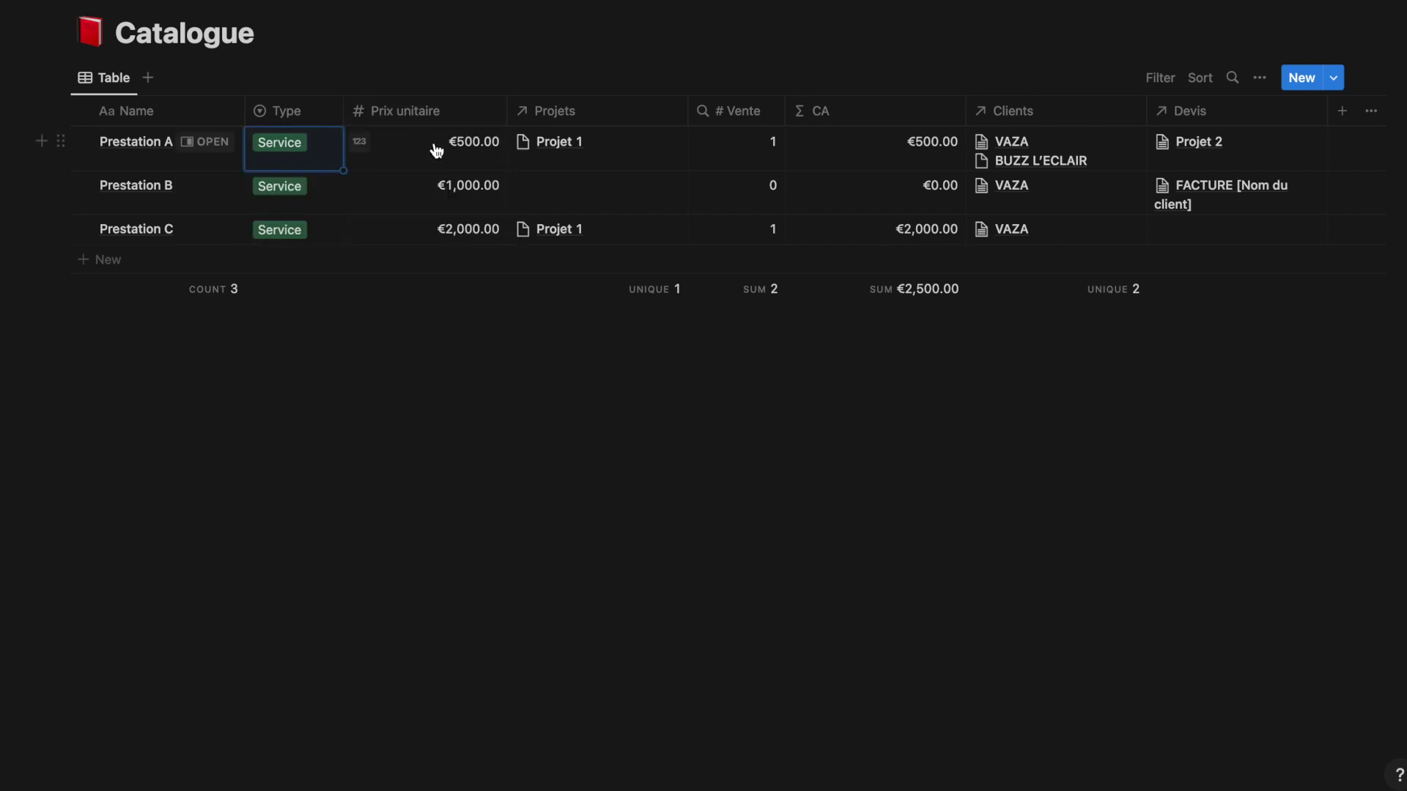
Narrow the Catalogue's Prix unitaire column slightly and inspect the rollup configuration of the # Vente property
drag(505, 116, 477, 111)
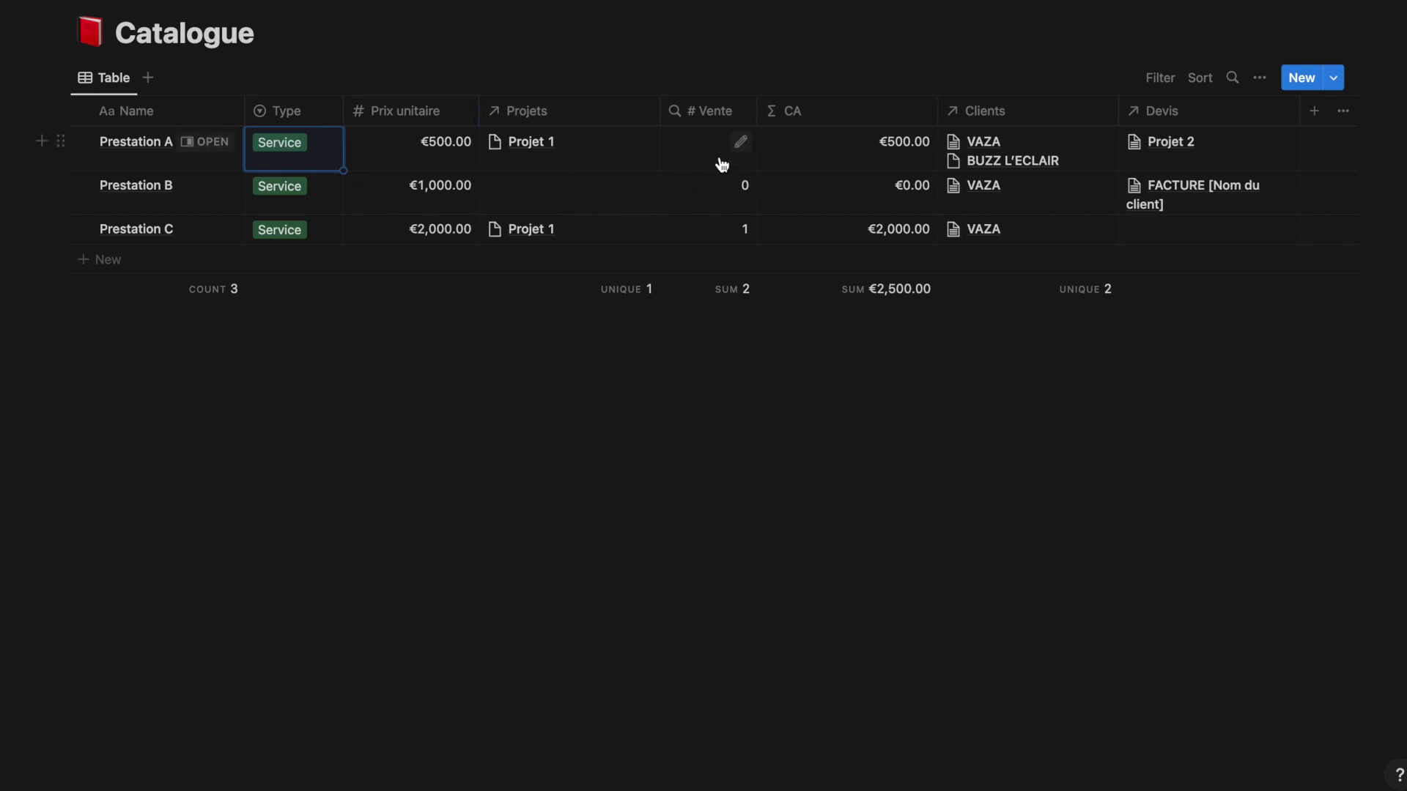
click(741, 143)
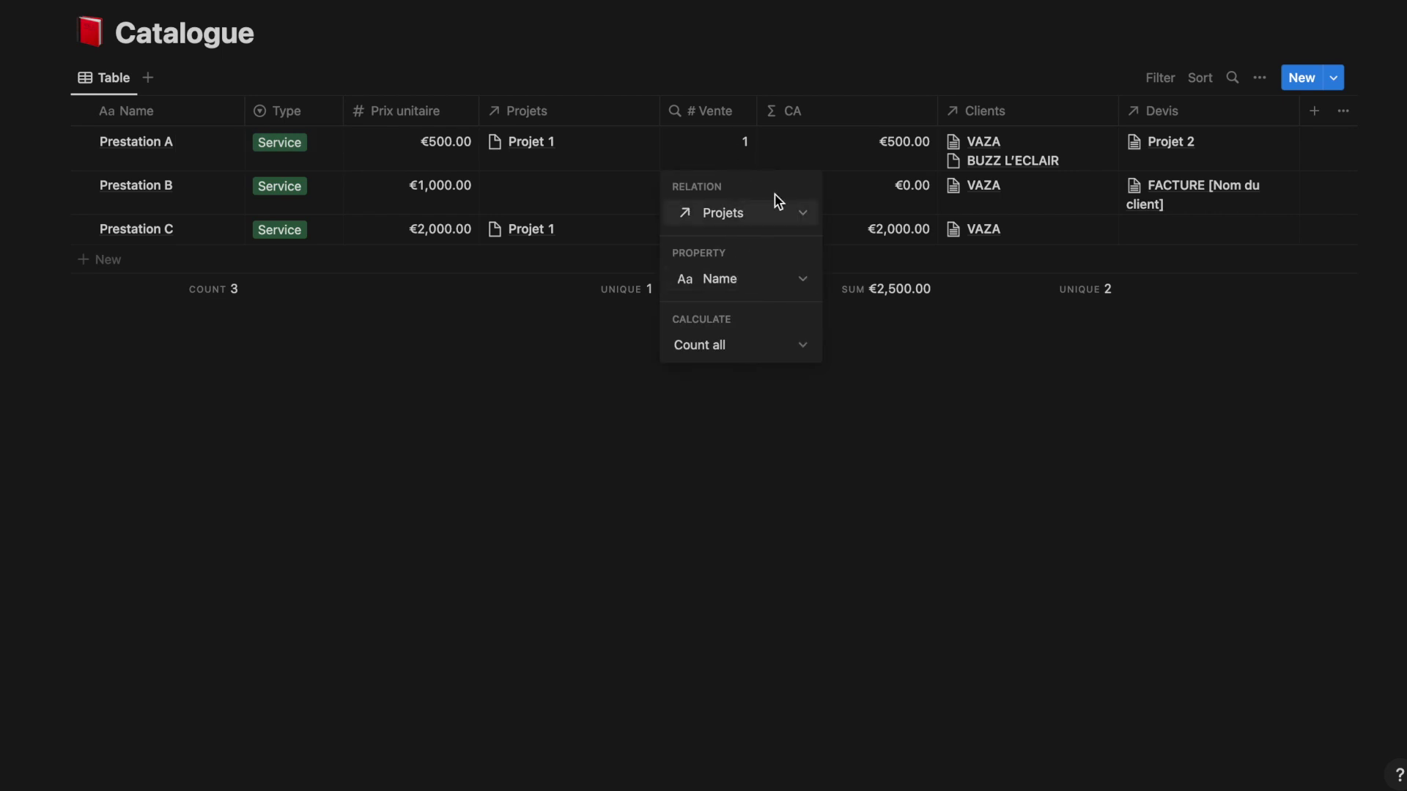
click(791, 162)
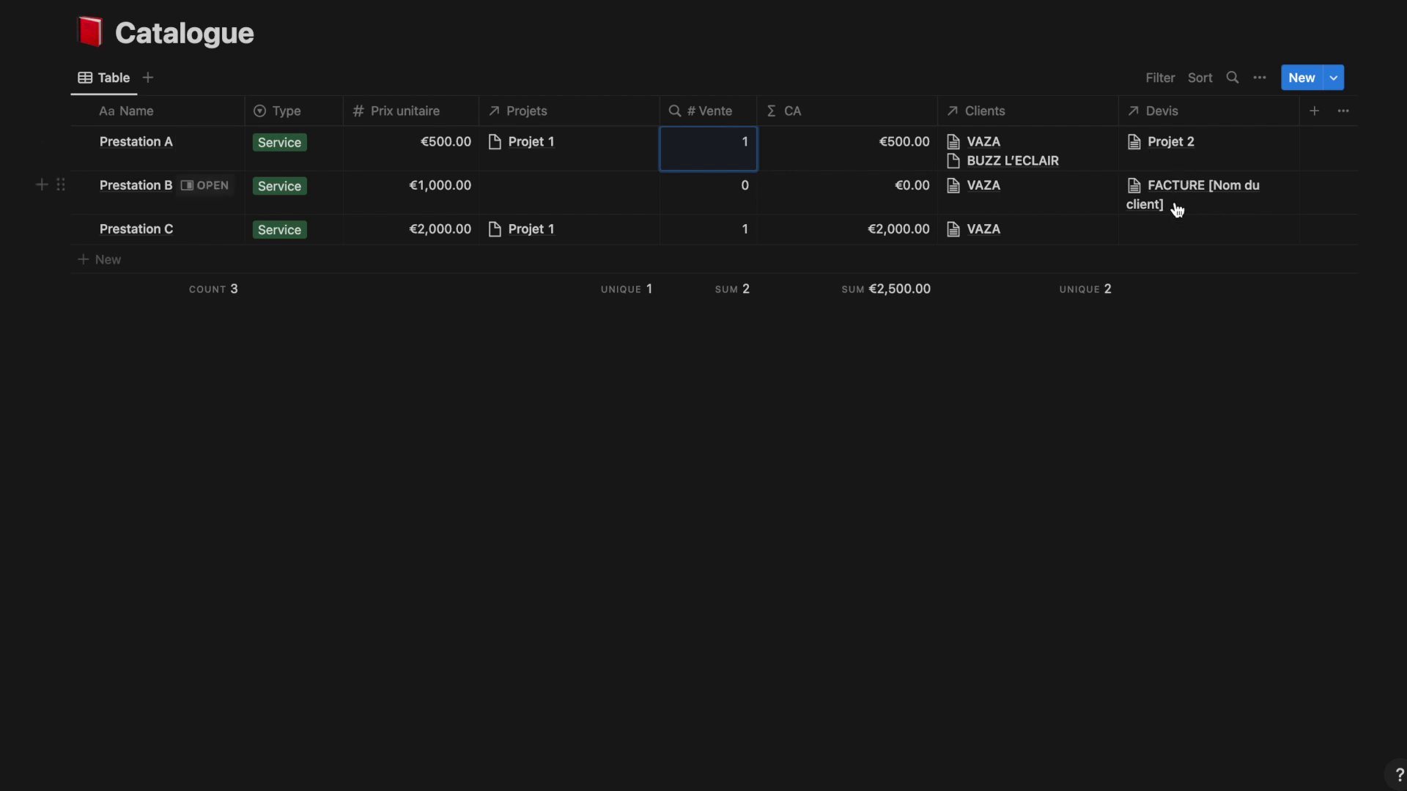
Rename the Catalogue's Devis relation column to "Document commercial"
click(1210, 114)
key(BackSpace)
key(BackSpace)
key(BackSpace)
key(BackSpace)
key(BackSpace)
text(Document commercial)
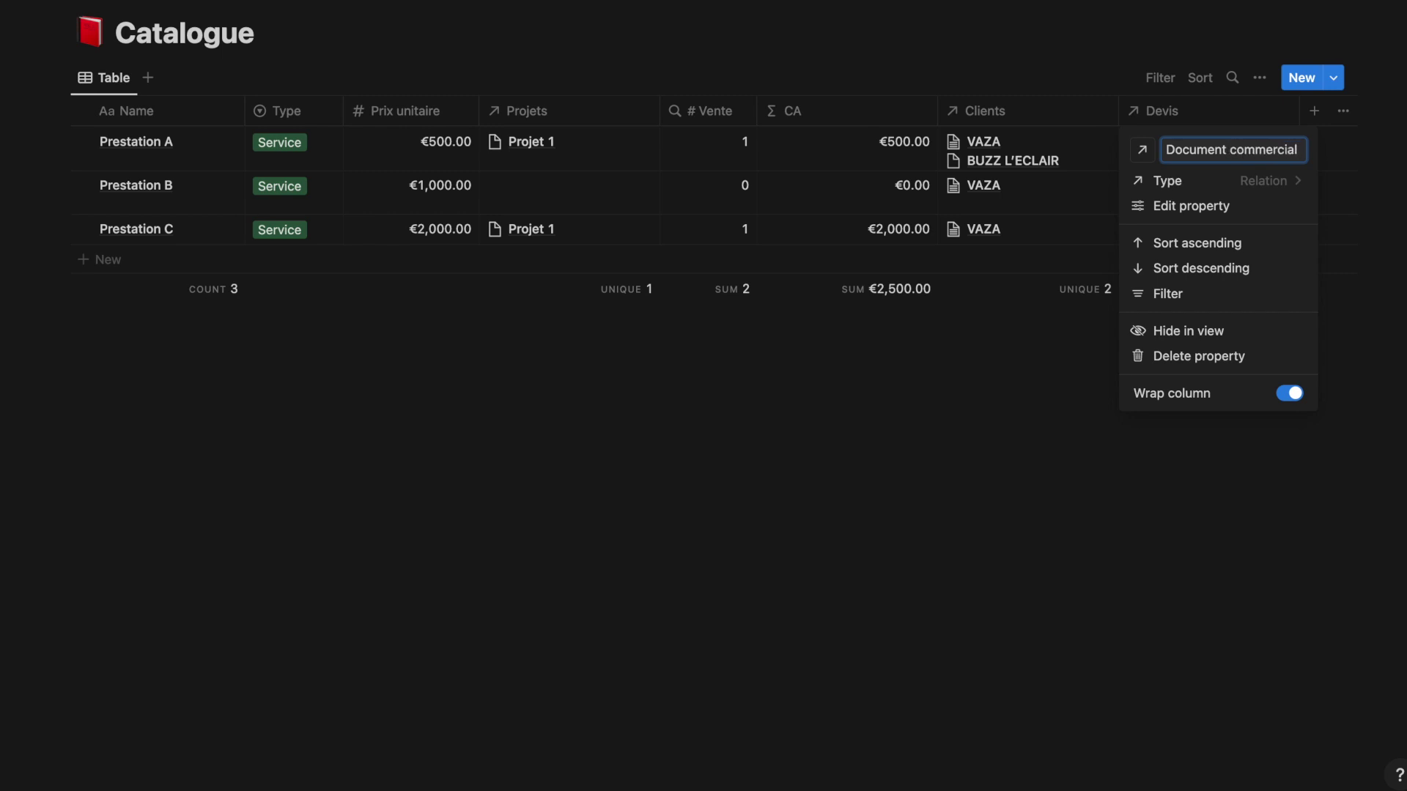
click(1016, 79)
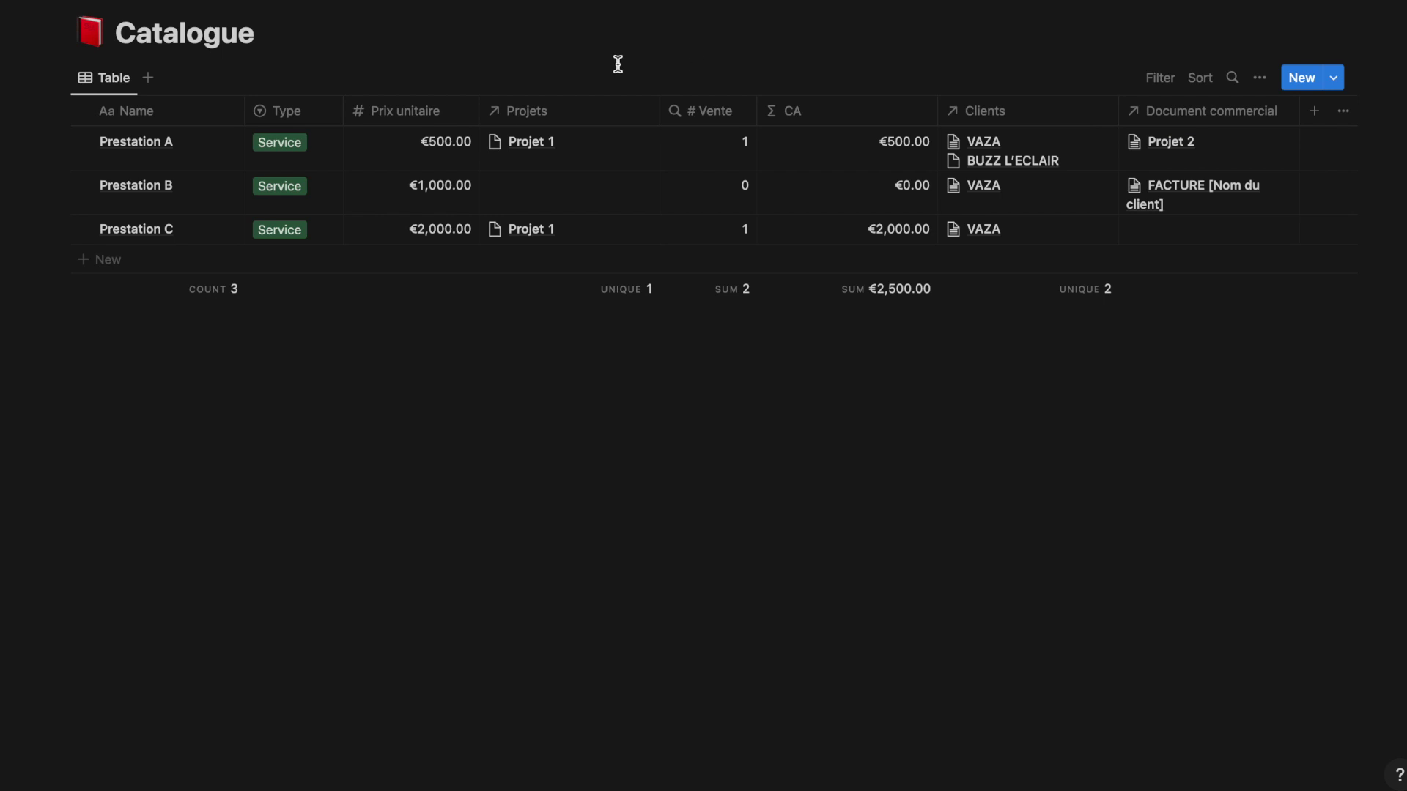
Open the Projets database from the home page and add a new project named "Projet 2"
key(super+bracketleft)
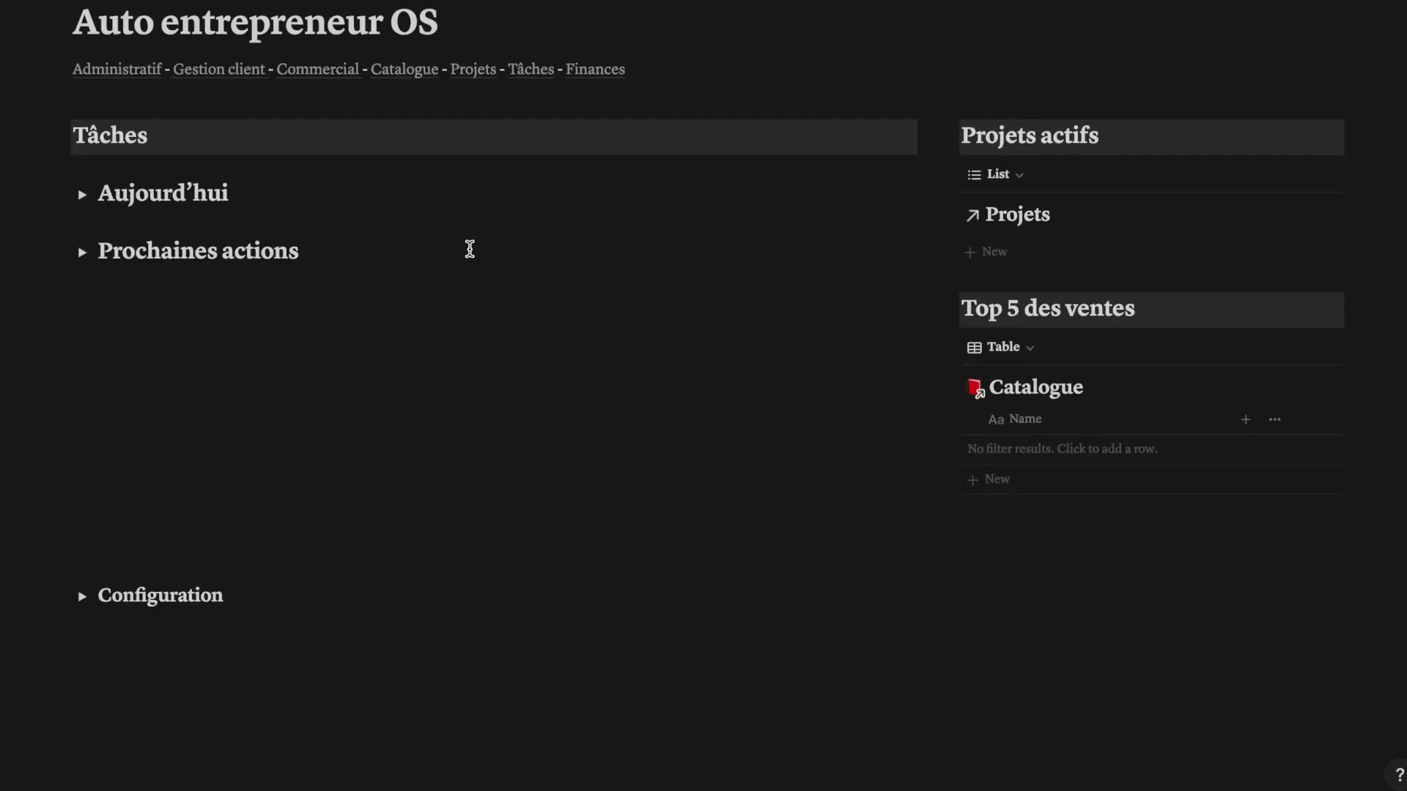
click(472, 90)
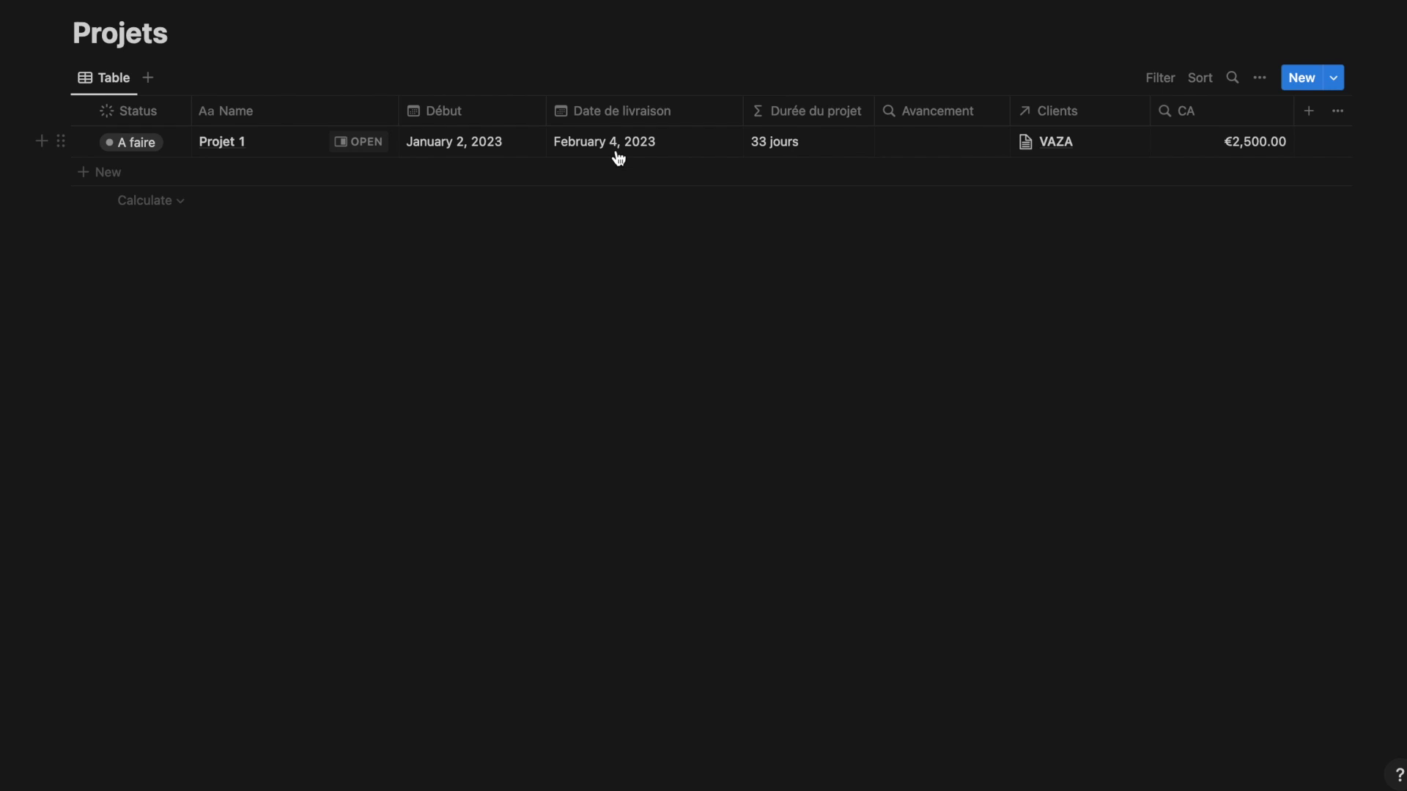
click(179, 175)
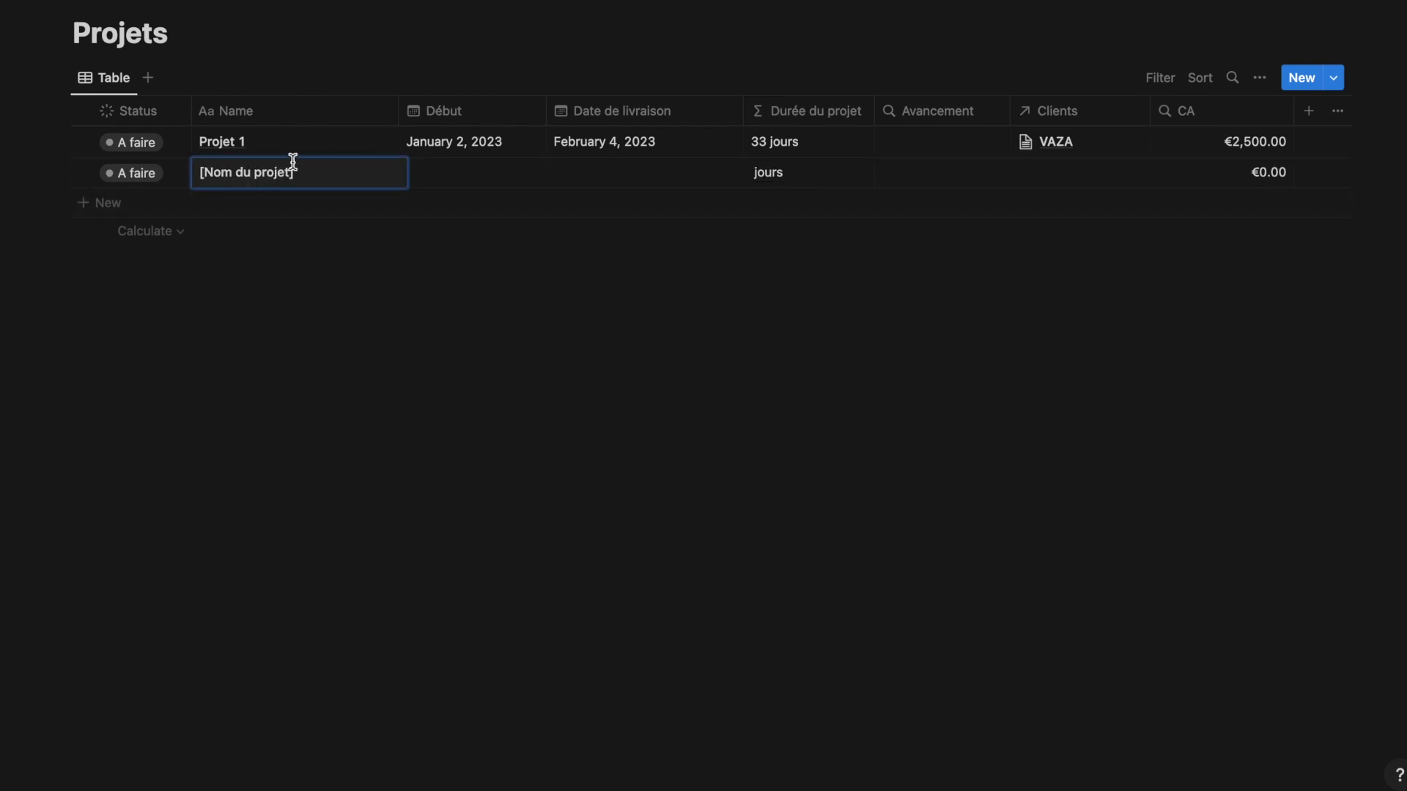
text(P)
key(super+a)
text(Projet 2)
key(Return)
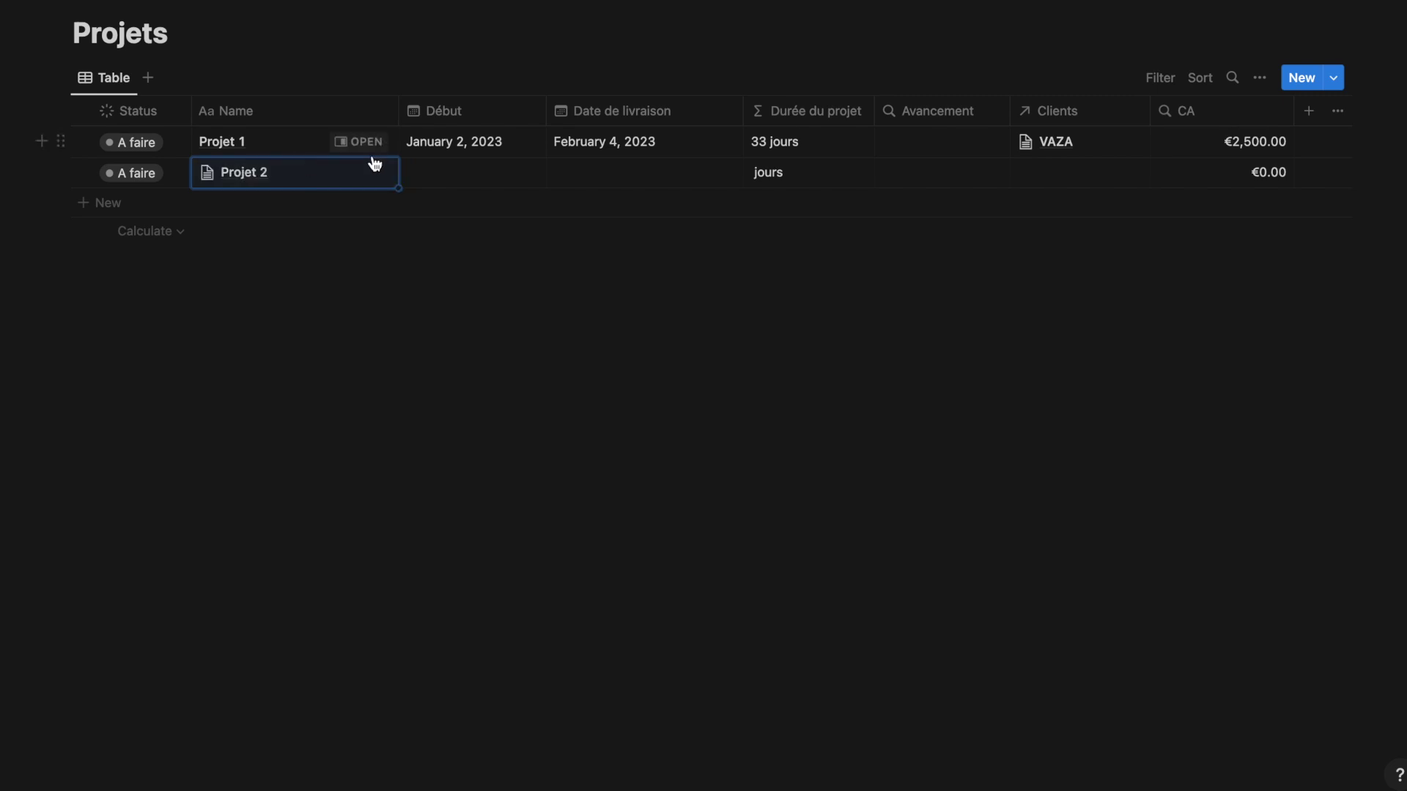
Set Projet 2's Début to February 13, 2023 and its Date de livraison to February 26, 2023
click(452, 180)
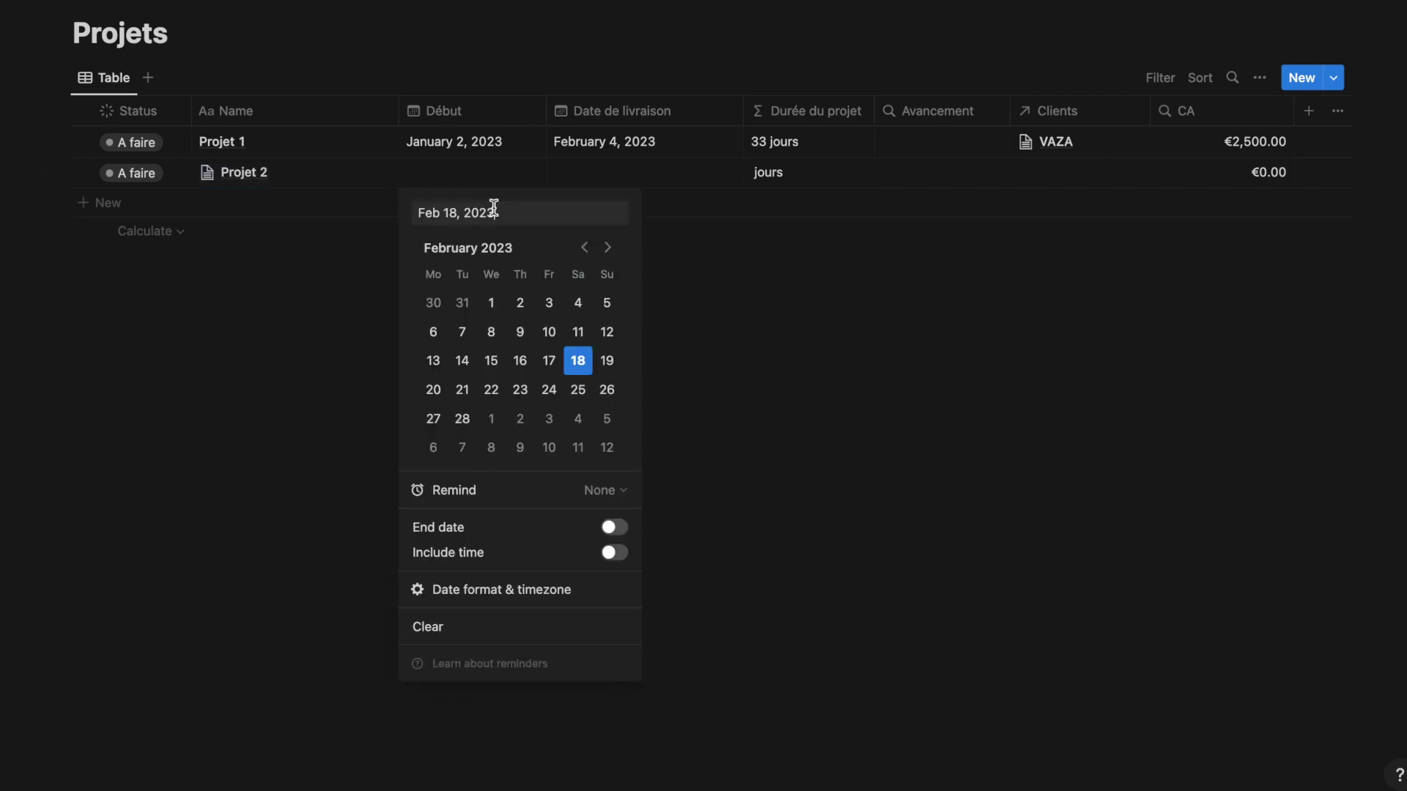
click(443, 364)
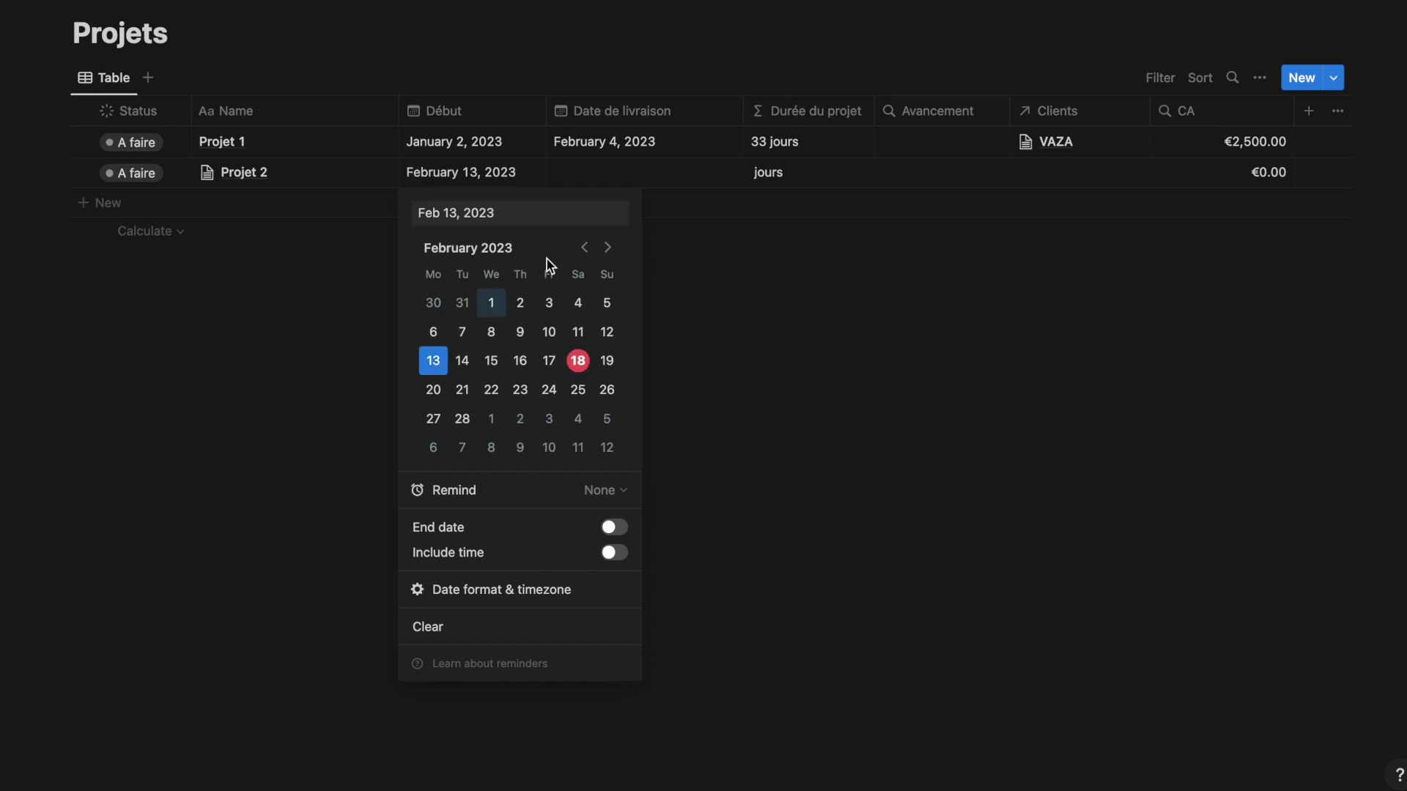
click(665, 176)
click(666, 175)
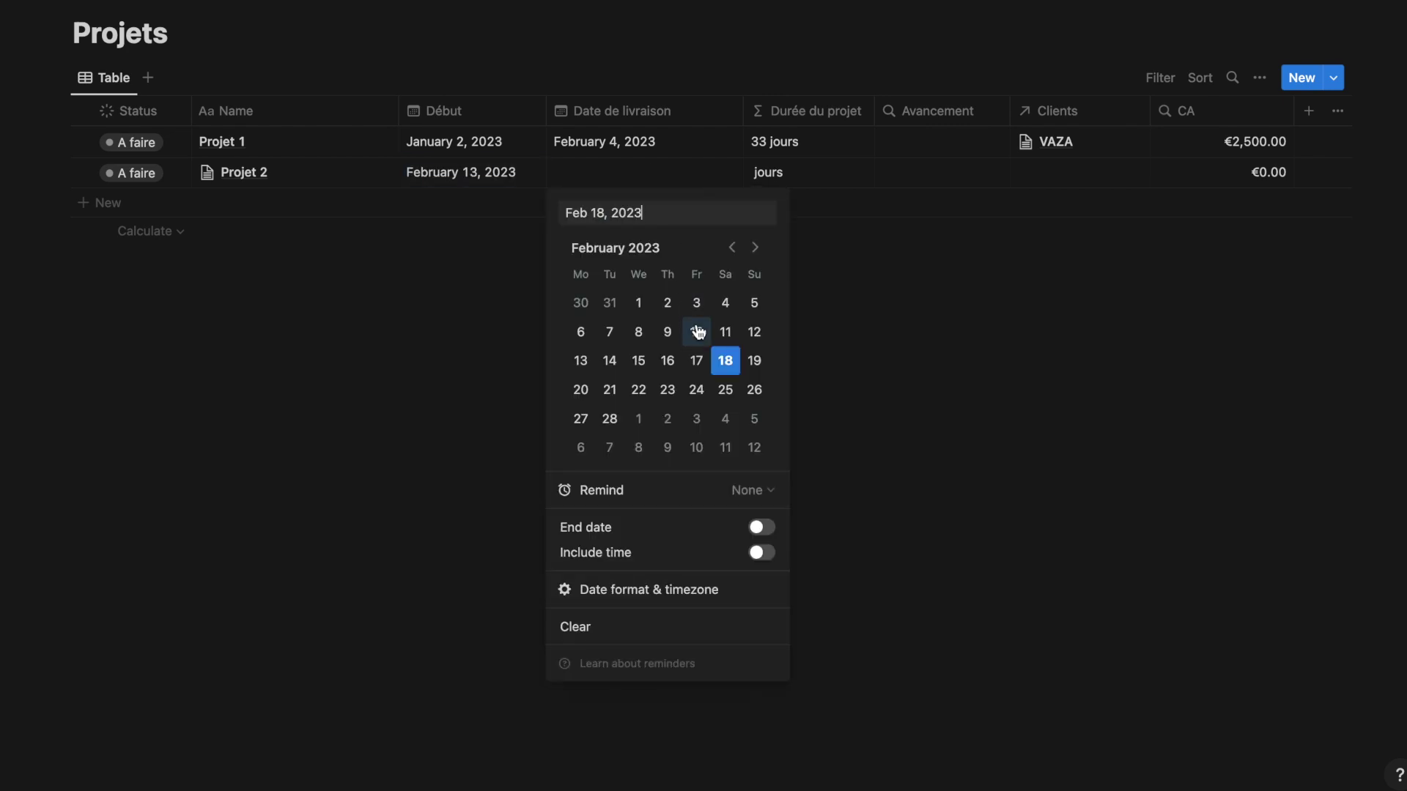
click(754, 391)
click(872, 277)
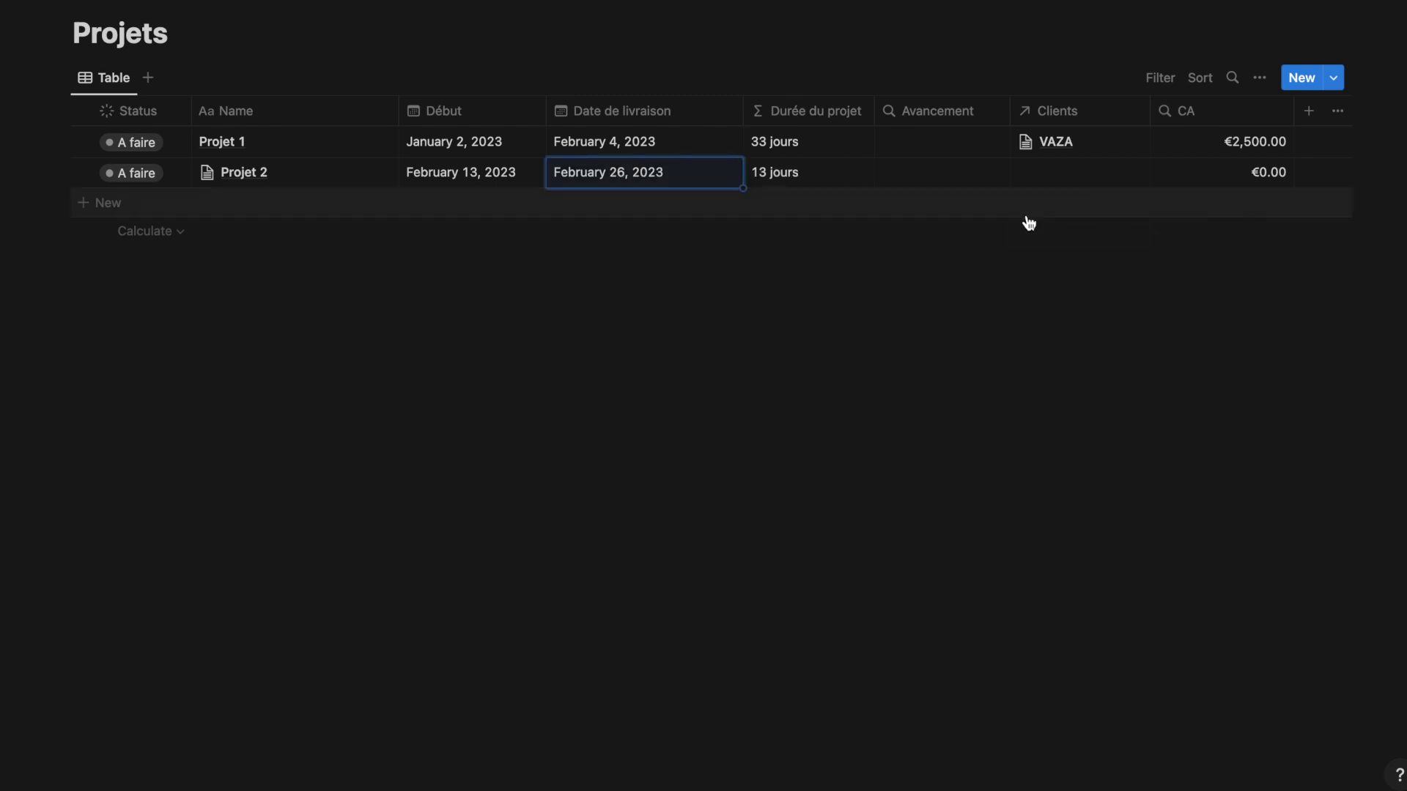
Link BUZZ L'ECLAIR in Projet 2's Clients property
click(1058, 176)
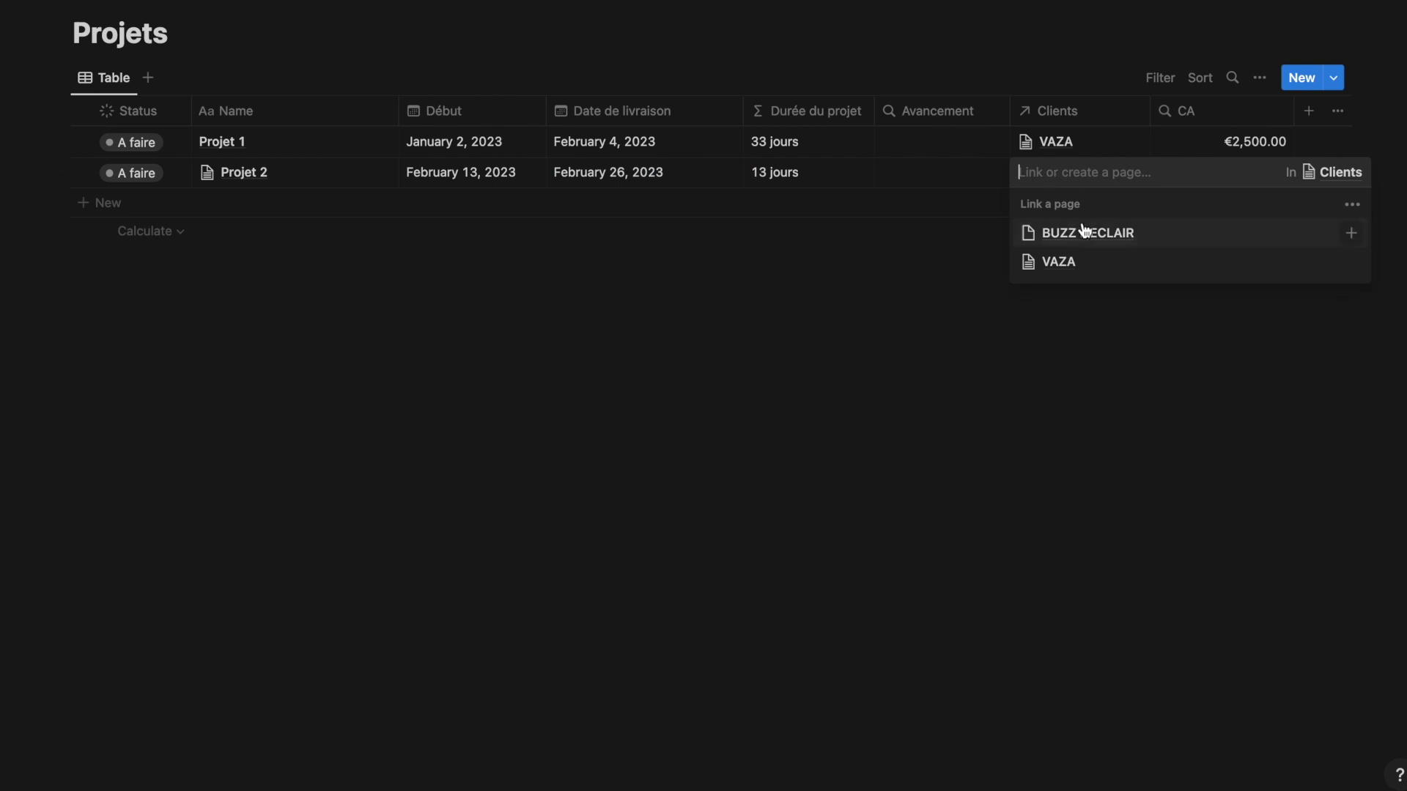
click(1084, 233)
click(930, 251)
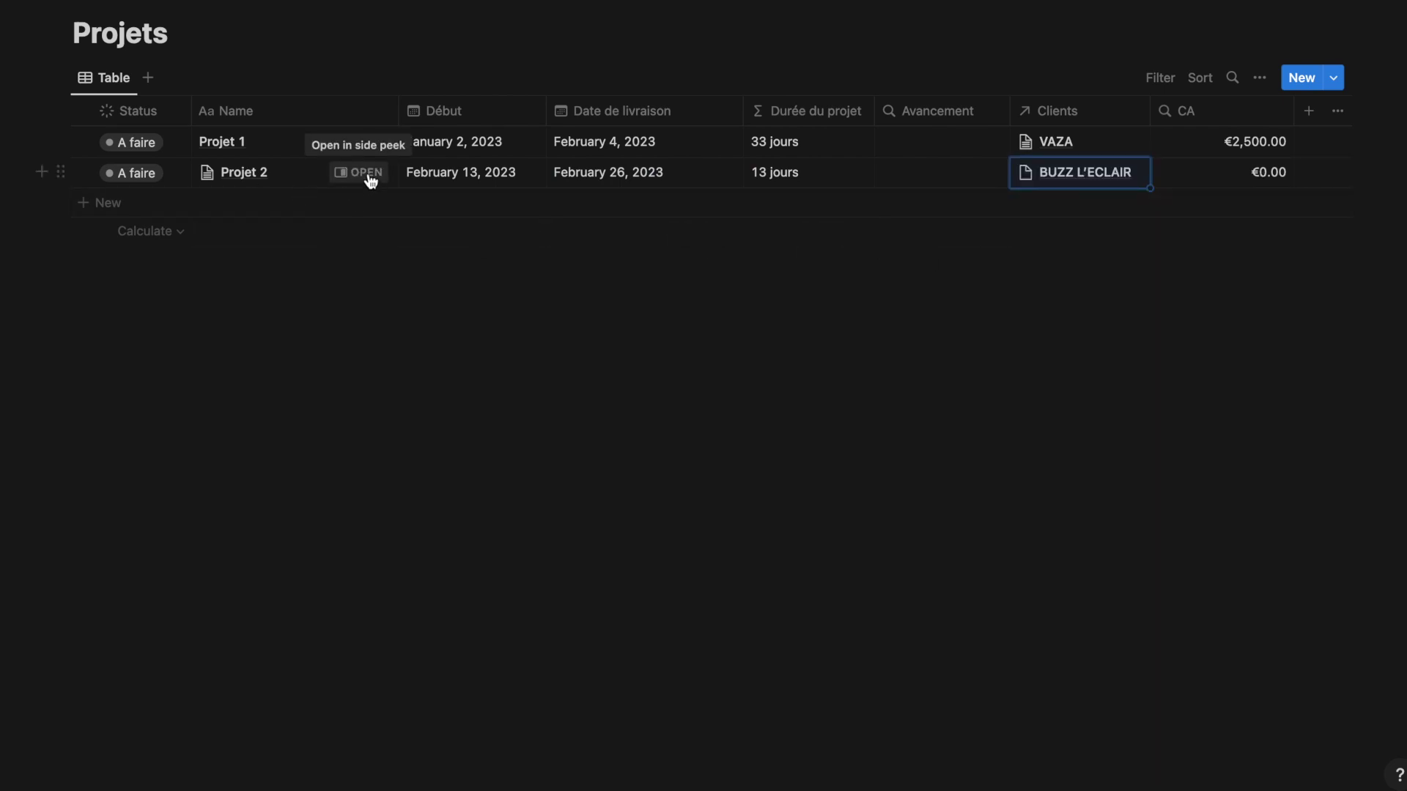
Open Projet 2 as a full page and link Adobe Cloud and the two listed people in its Ressources property
click(366, 173)
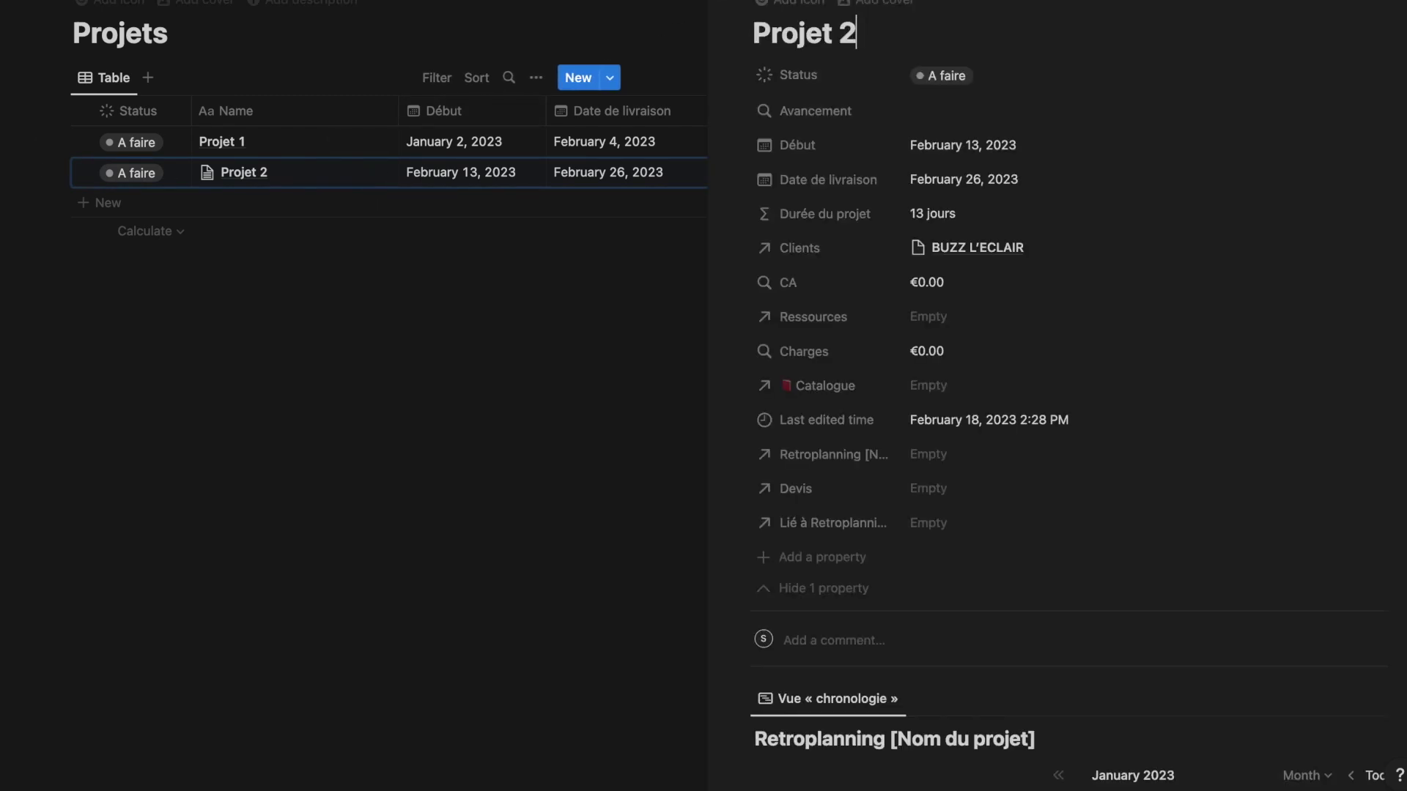
key(super+Return)
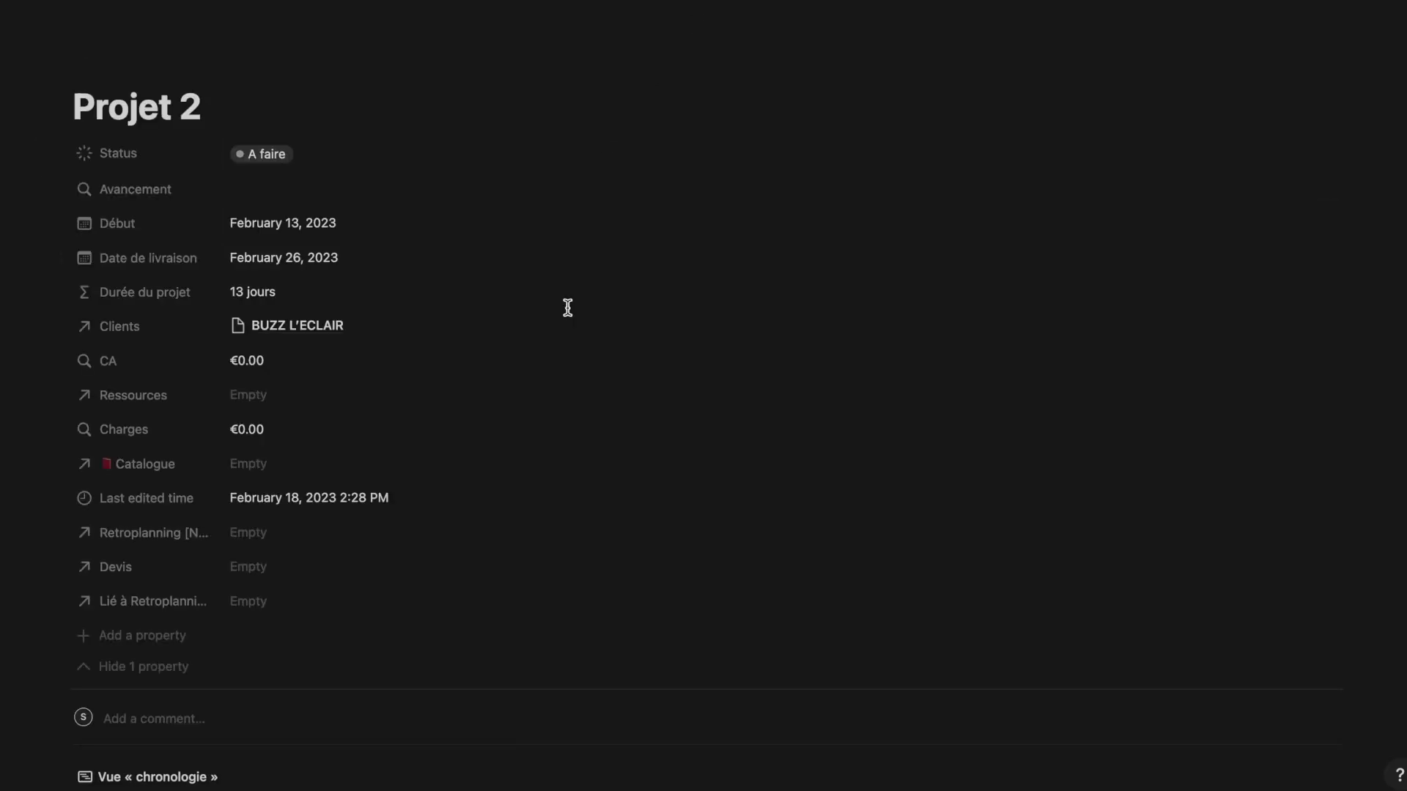
scroll(568, 307, down, 1)
scroll(568, 308, up, 1)
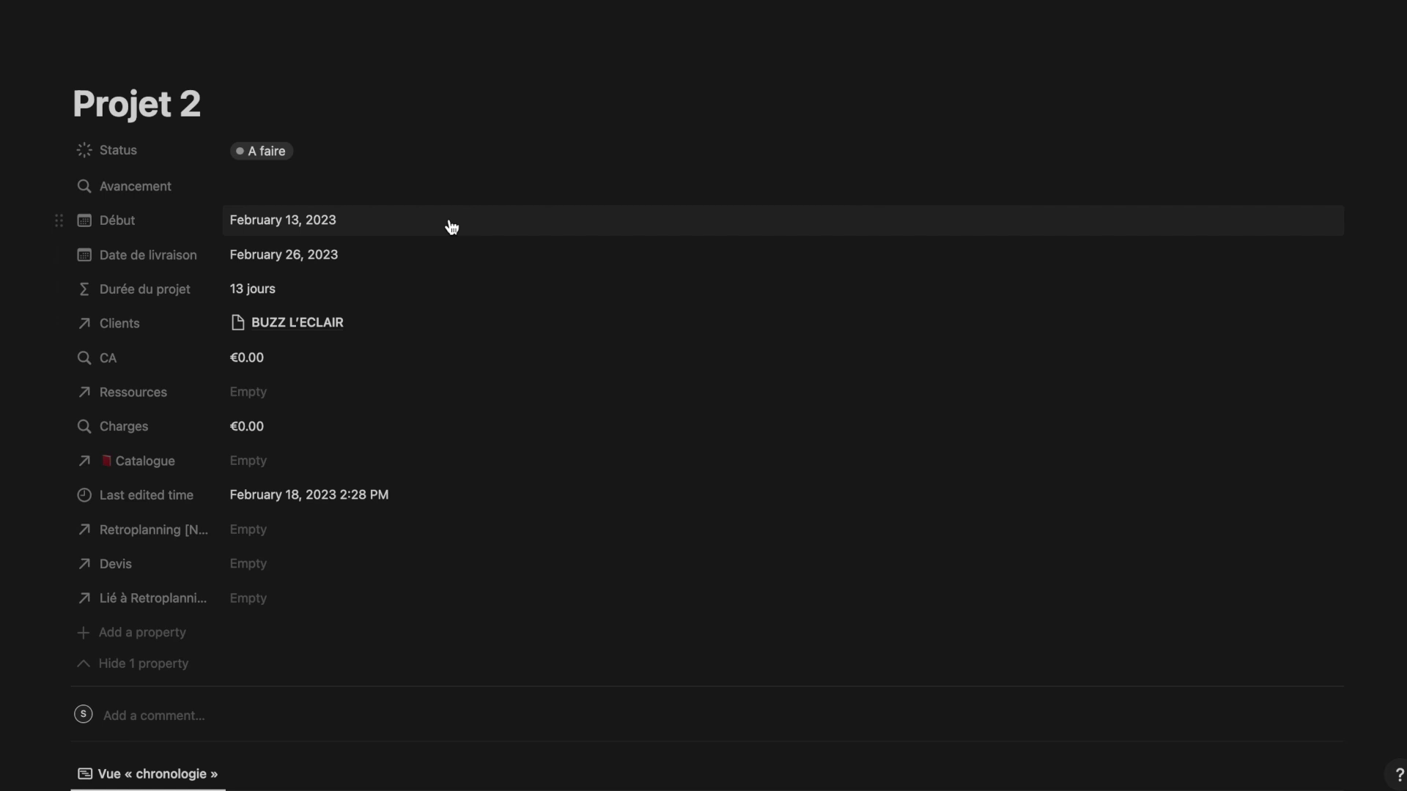
click(351, 399)
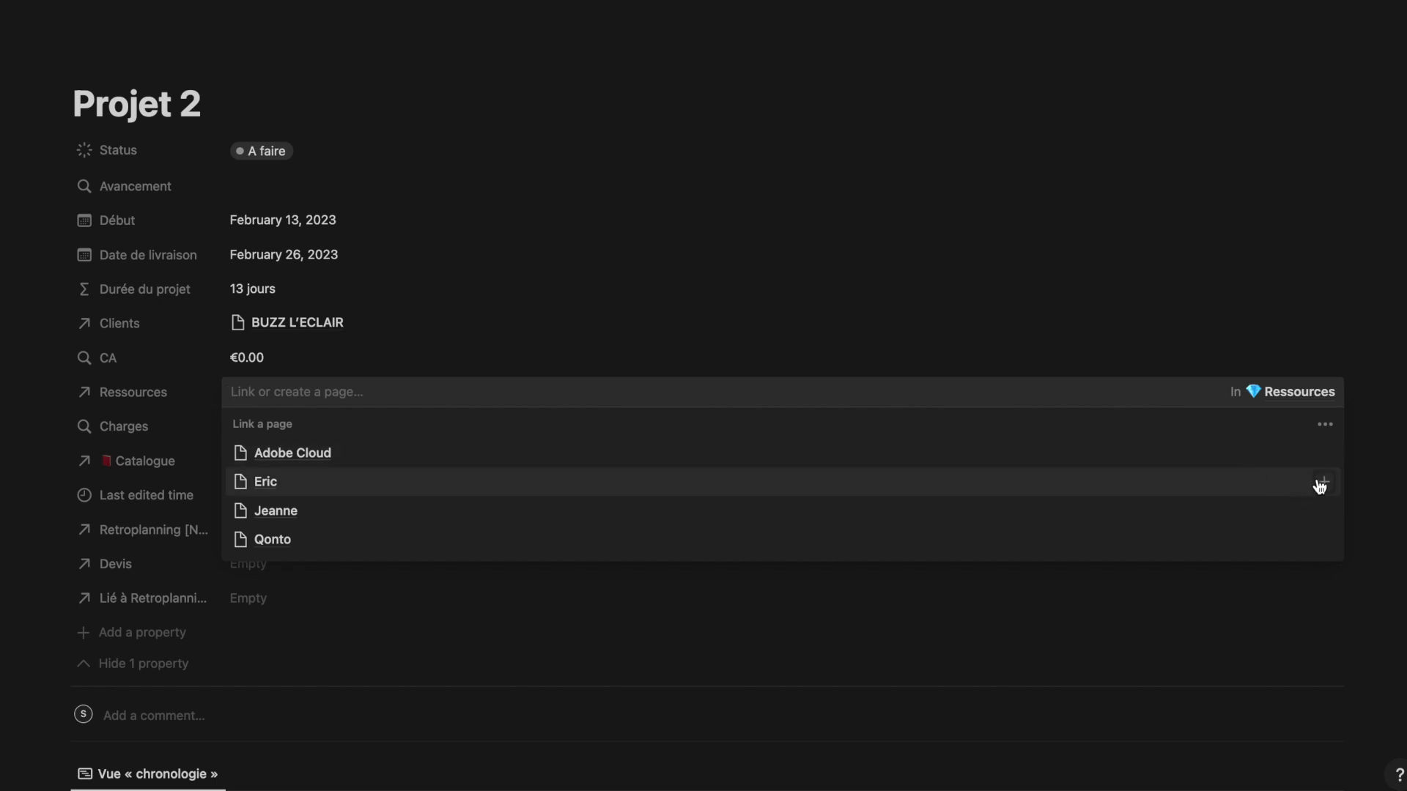
click(1322, 483)
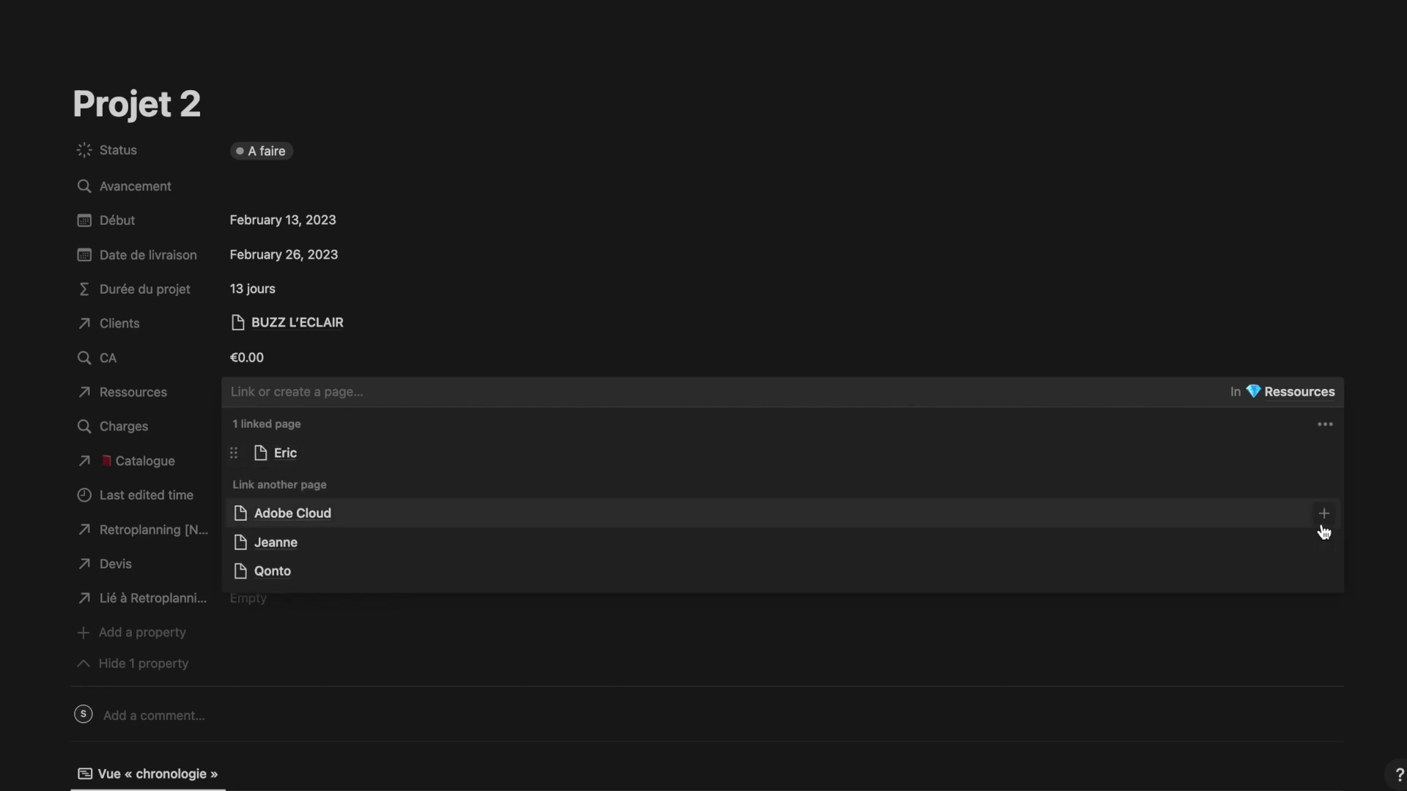
click(1322, 524)
click(1323, 545)
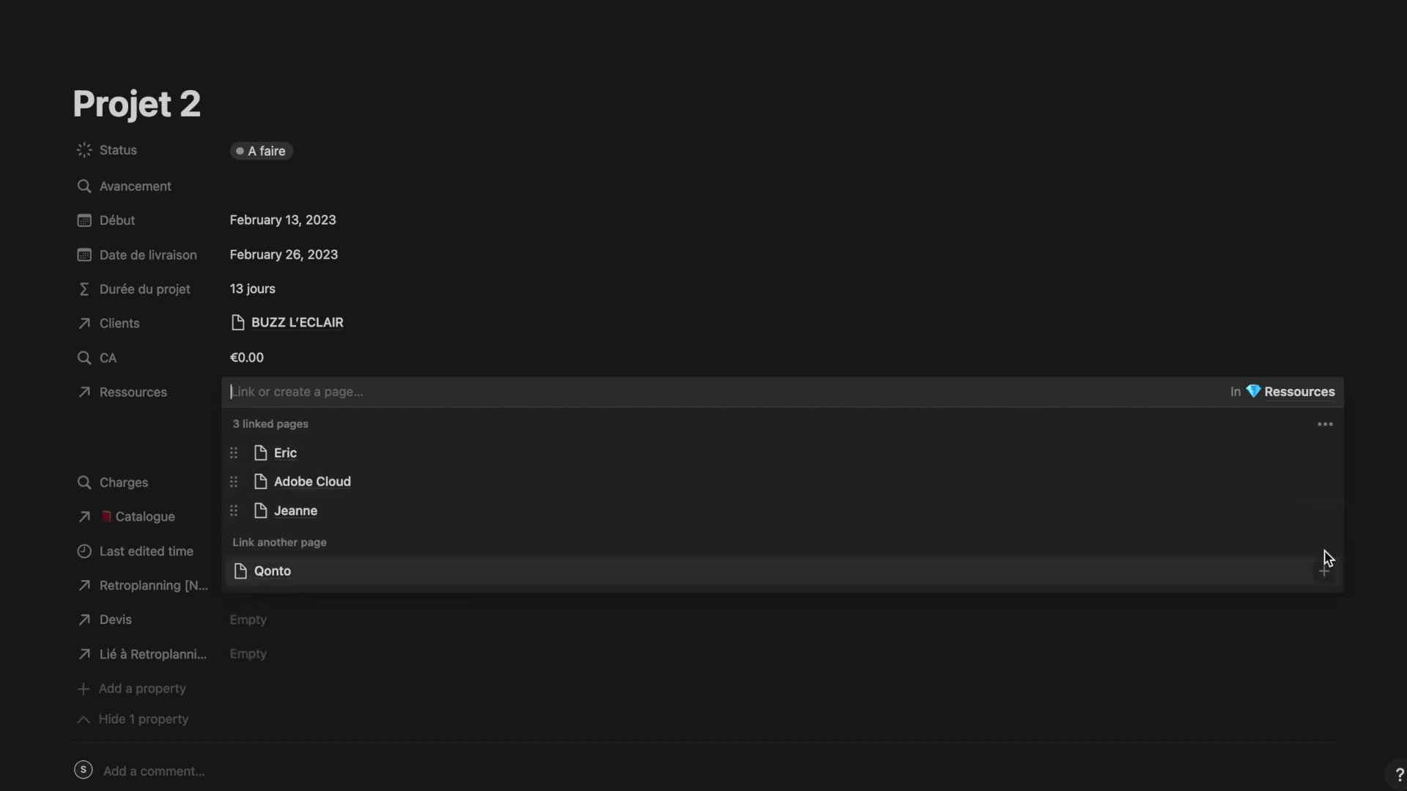
click(1270, 341)
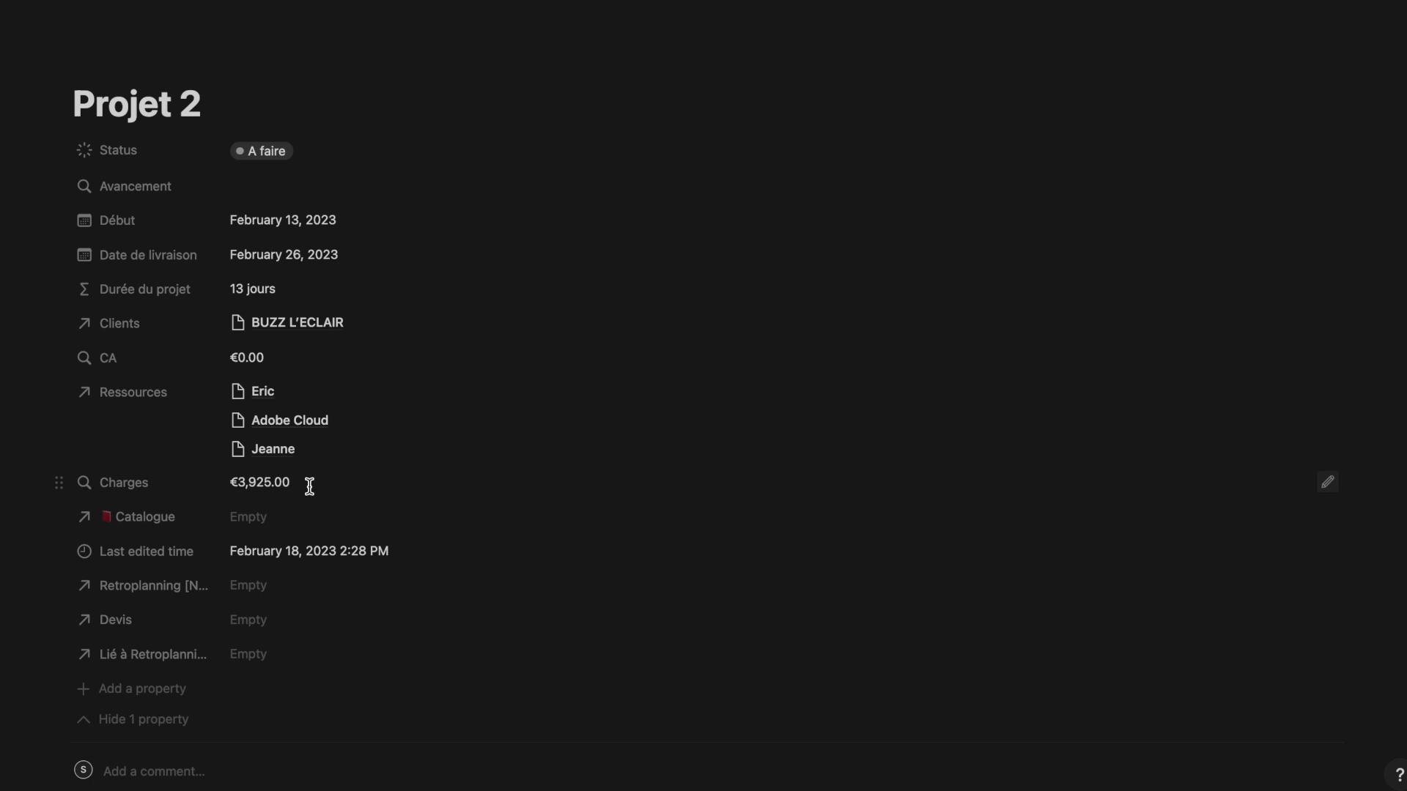
Link Prestation A and Prestation B in Projet 2's Catalogue property
scroll(308, 487, down, 3)
click(286, 434)
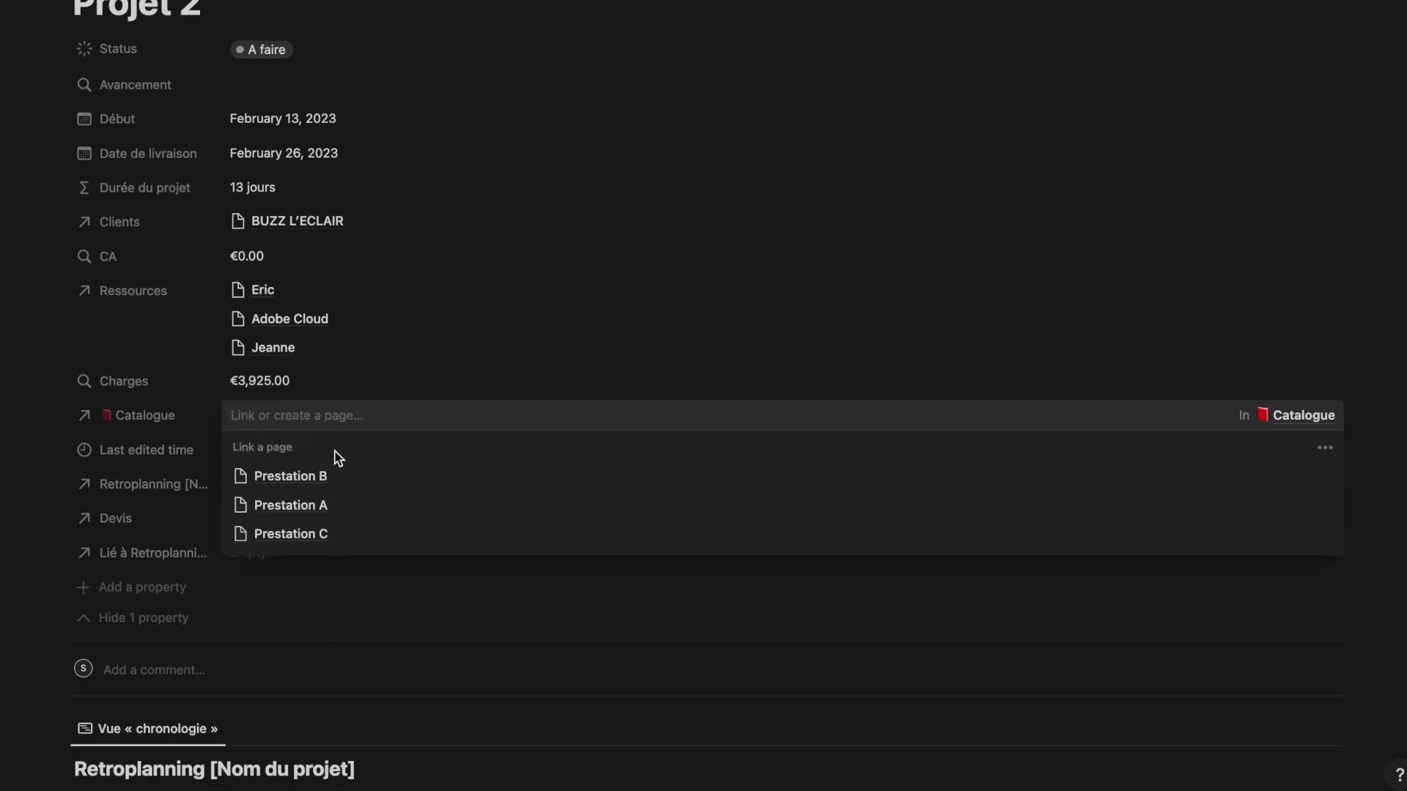
click(1326, 505)
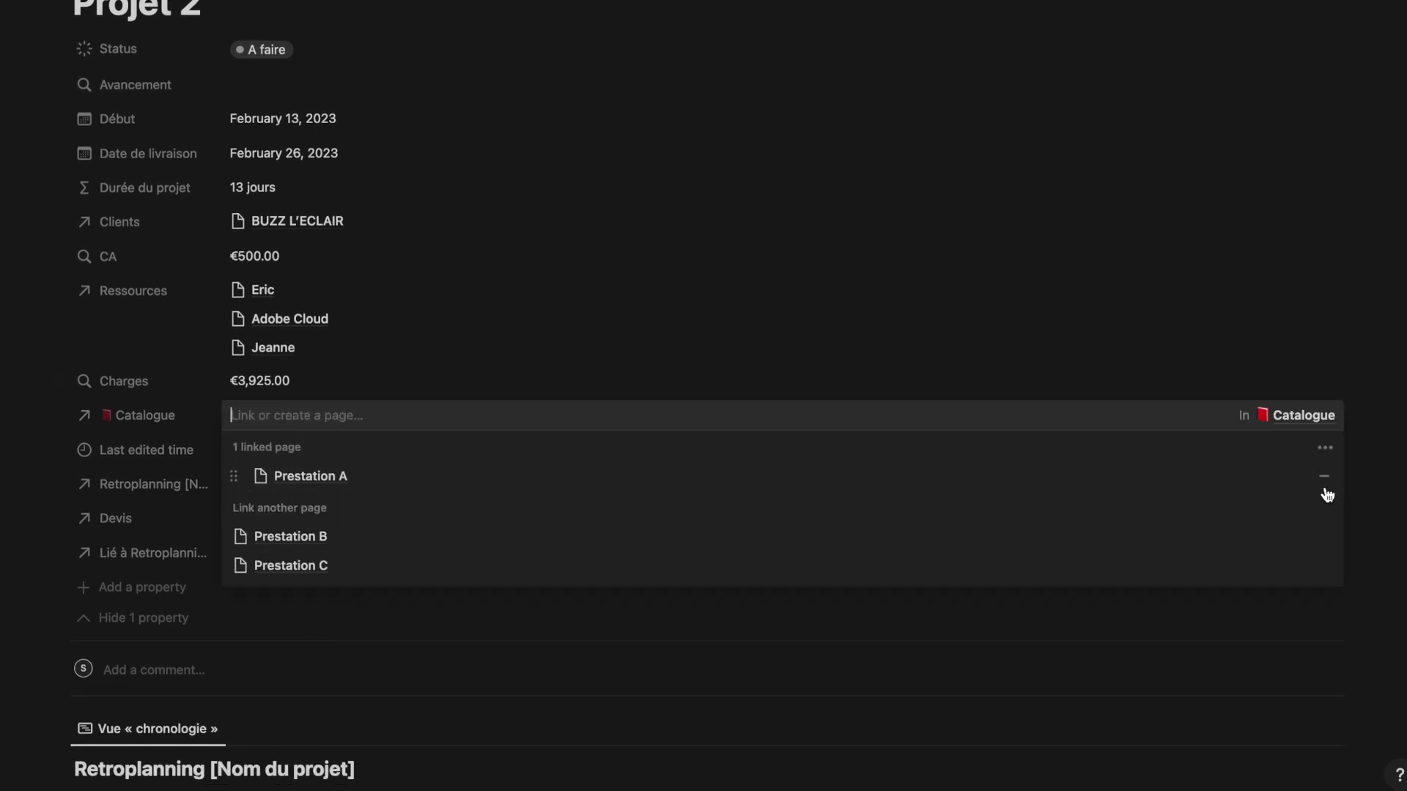
click(1323, 537)
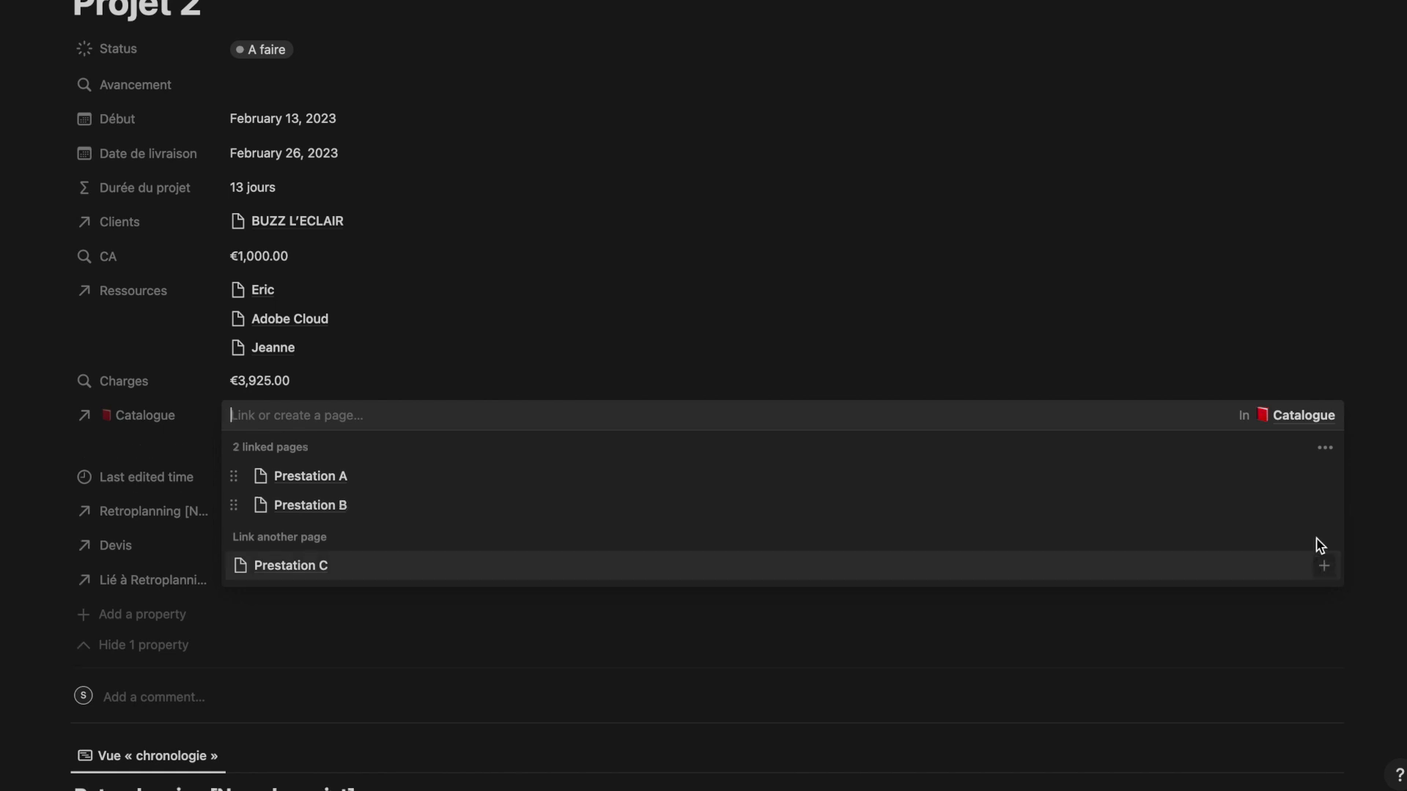
click(1108, 308)
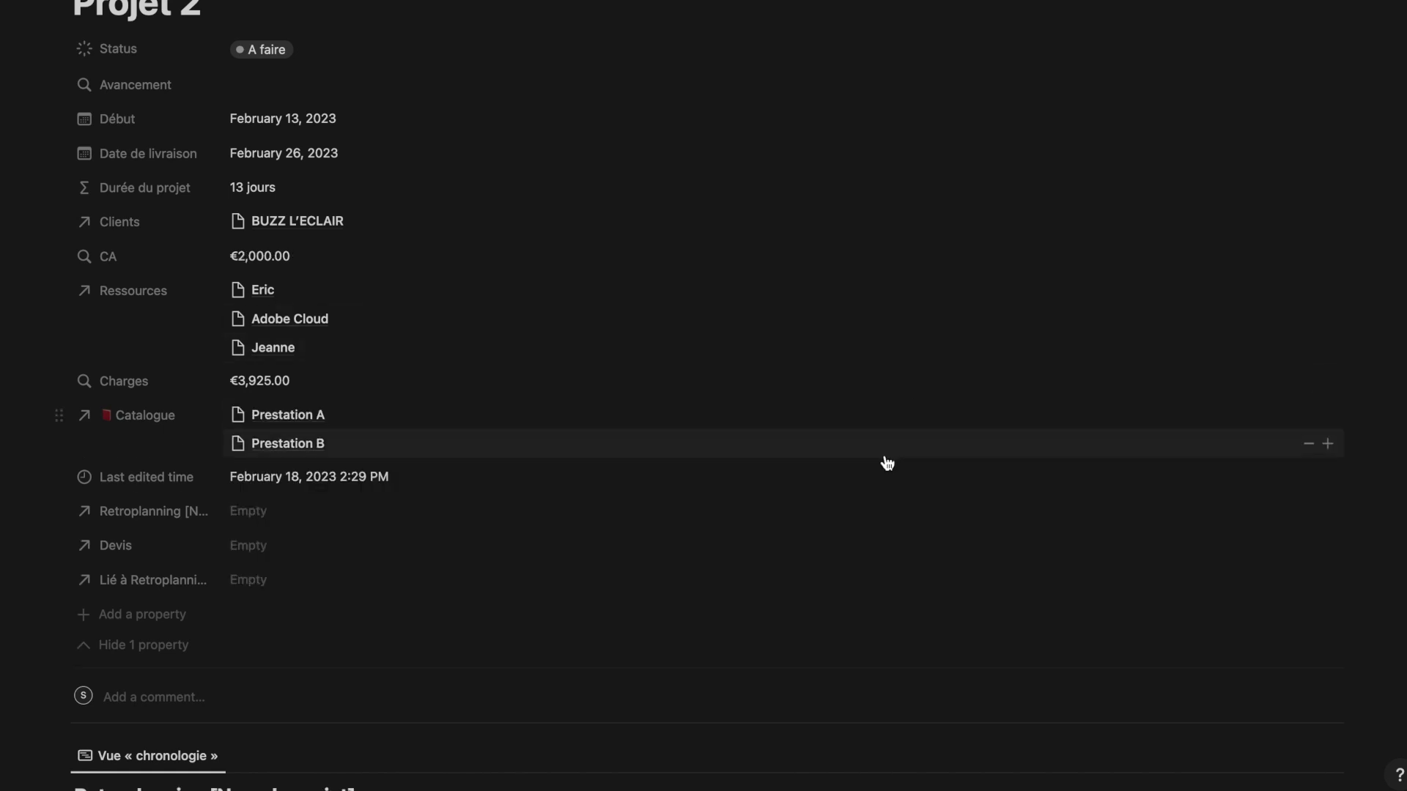
Open Carte 1 from Projet 2's Retroplanning timeline and check which projects its Projets property can link
scroll(887, 462, down, 5)
scroll(885, 455, down, 5)
scroll(888, 452, down, 3)
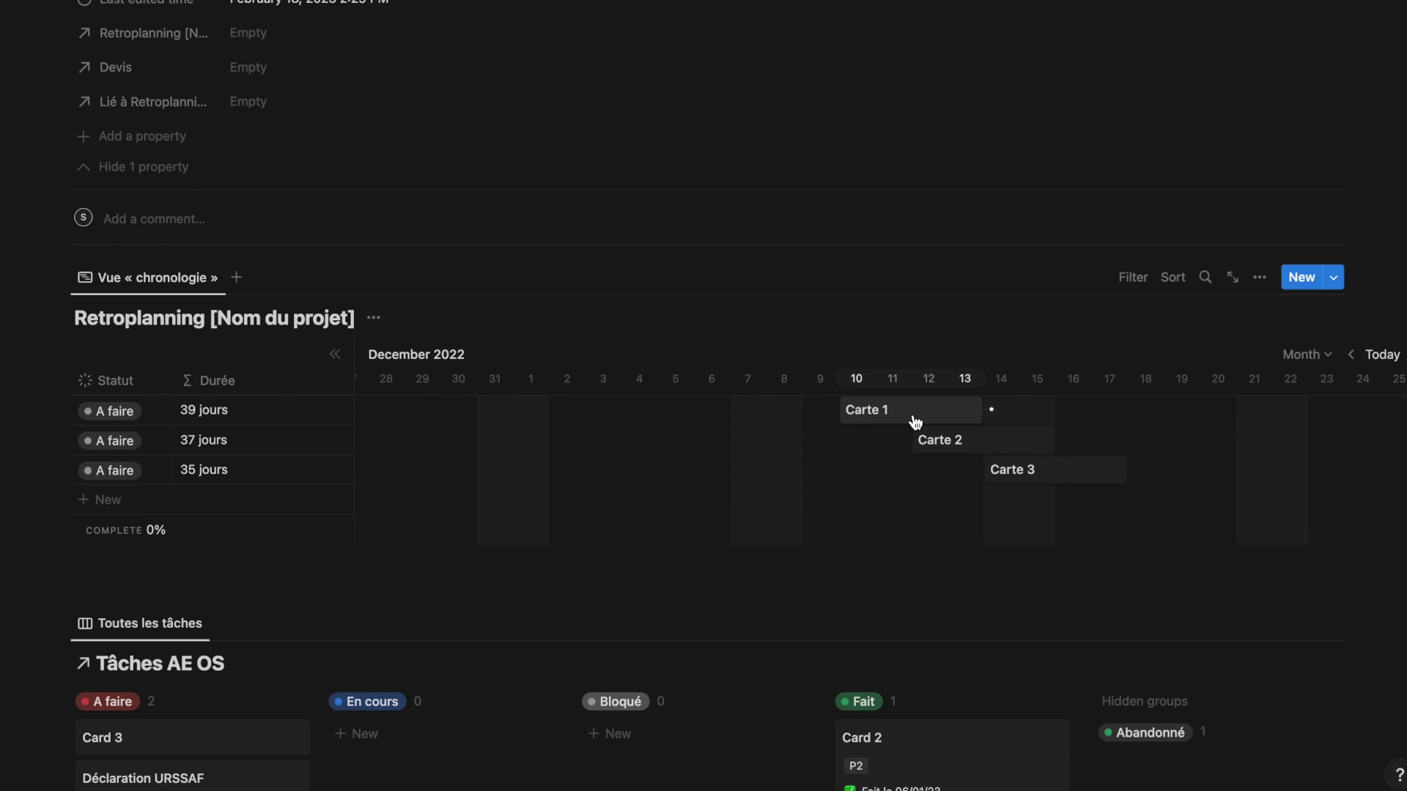
click(907, 418)
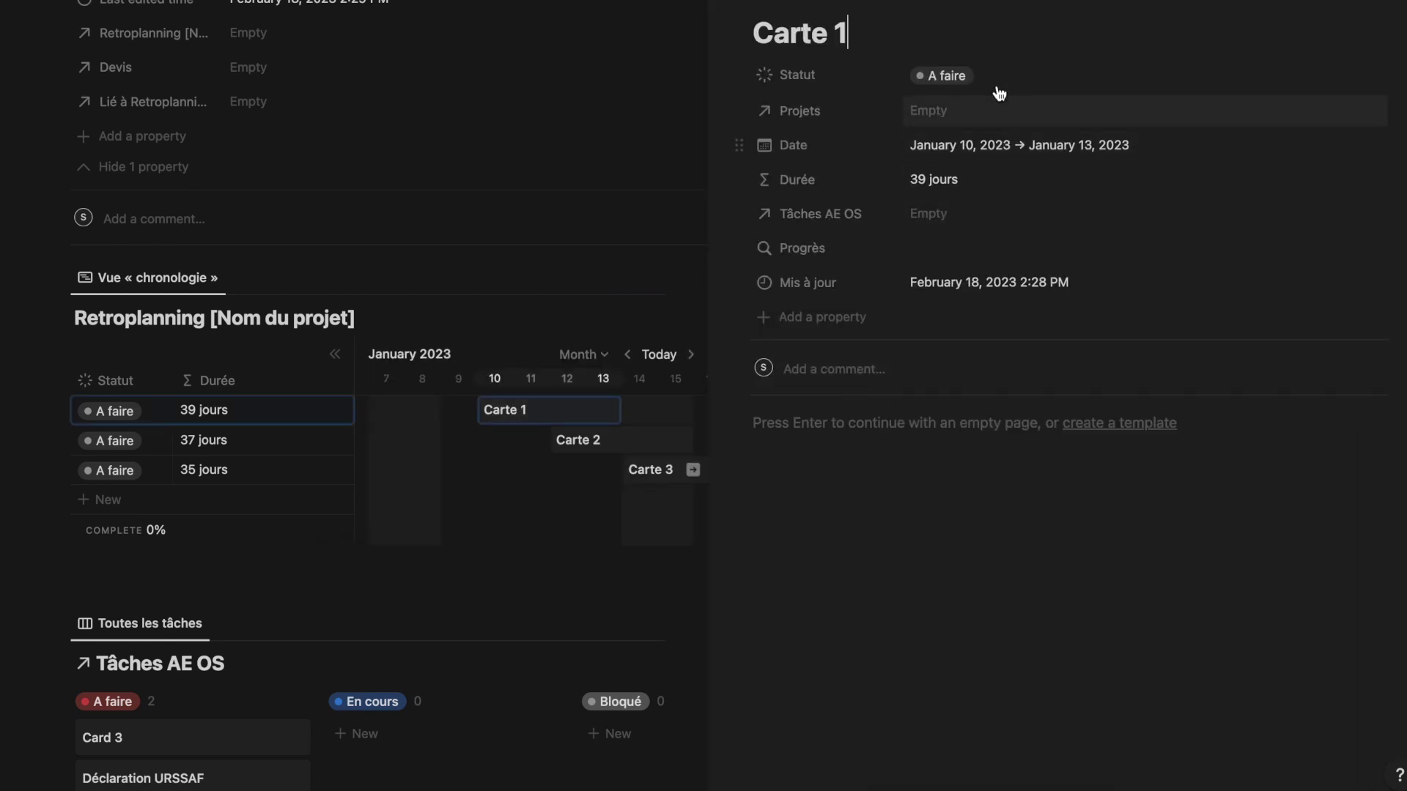
click(992, 123)
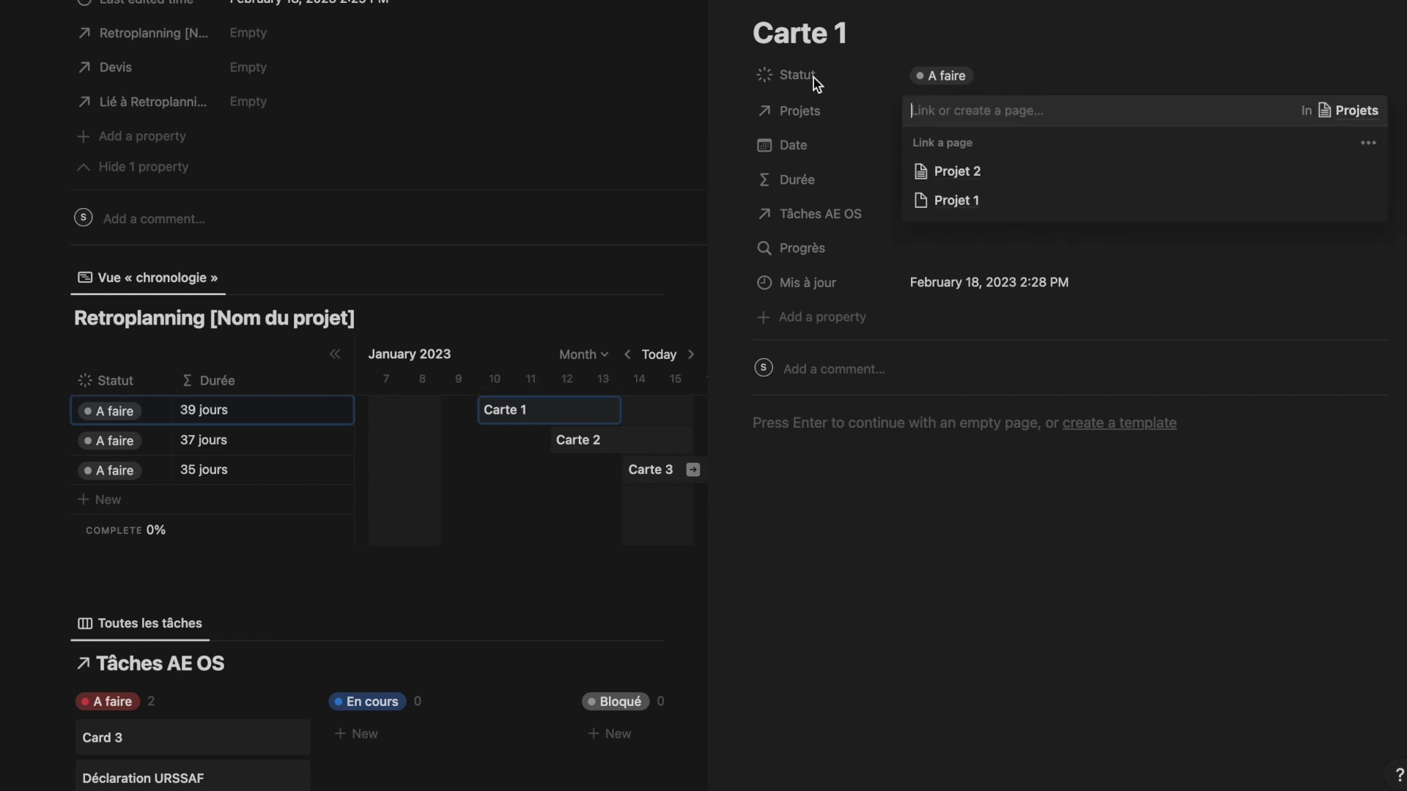
key(Escape)
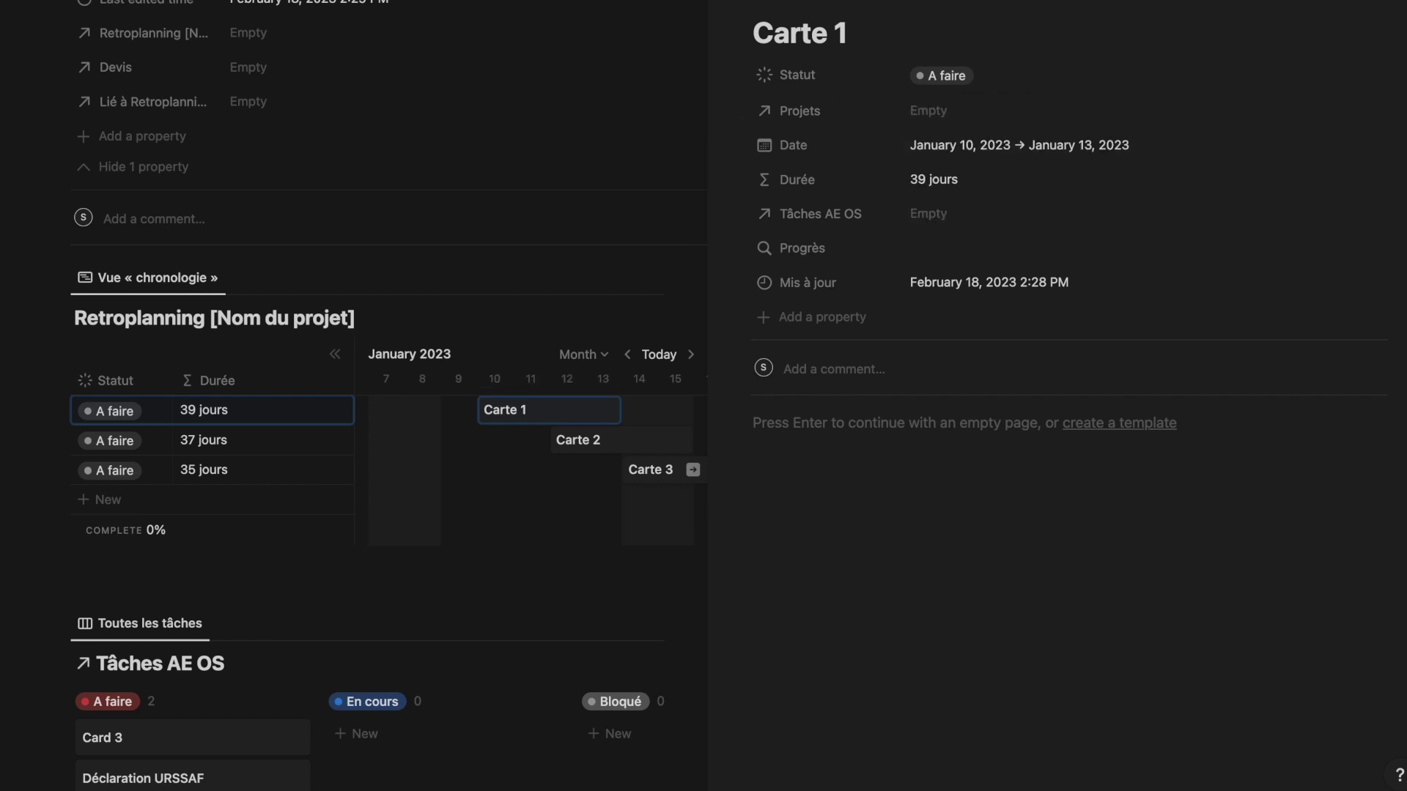
Close Carte 1 and delete Carte 1, Carte 2 and Carte 3 from Projet 2's Retroplanning timeline
key(Escape)
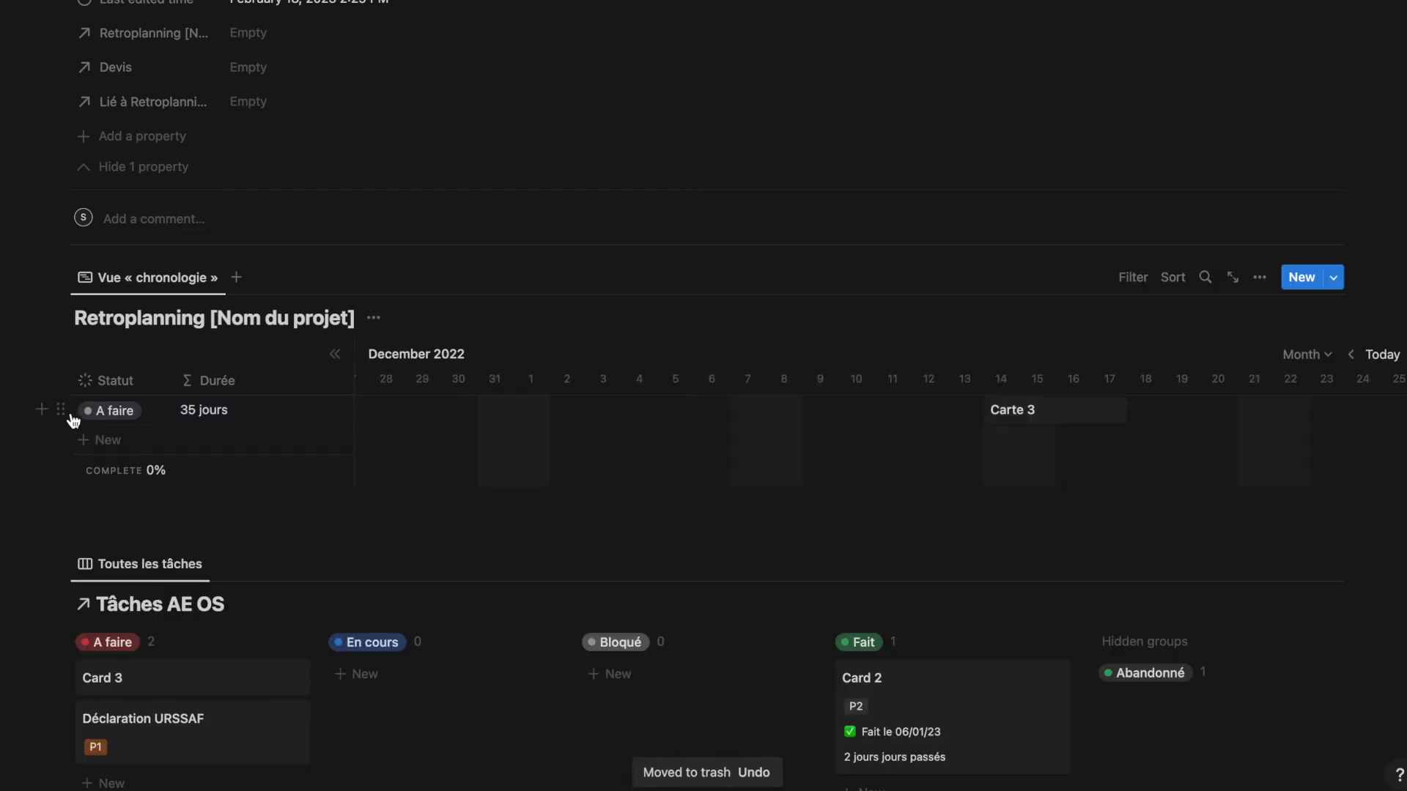
click(60, 409)
click(200, 288)
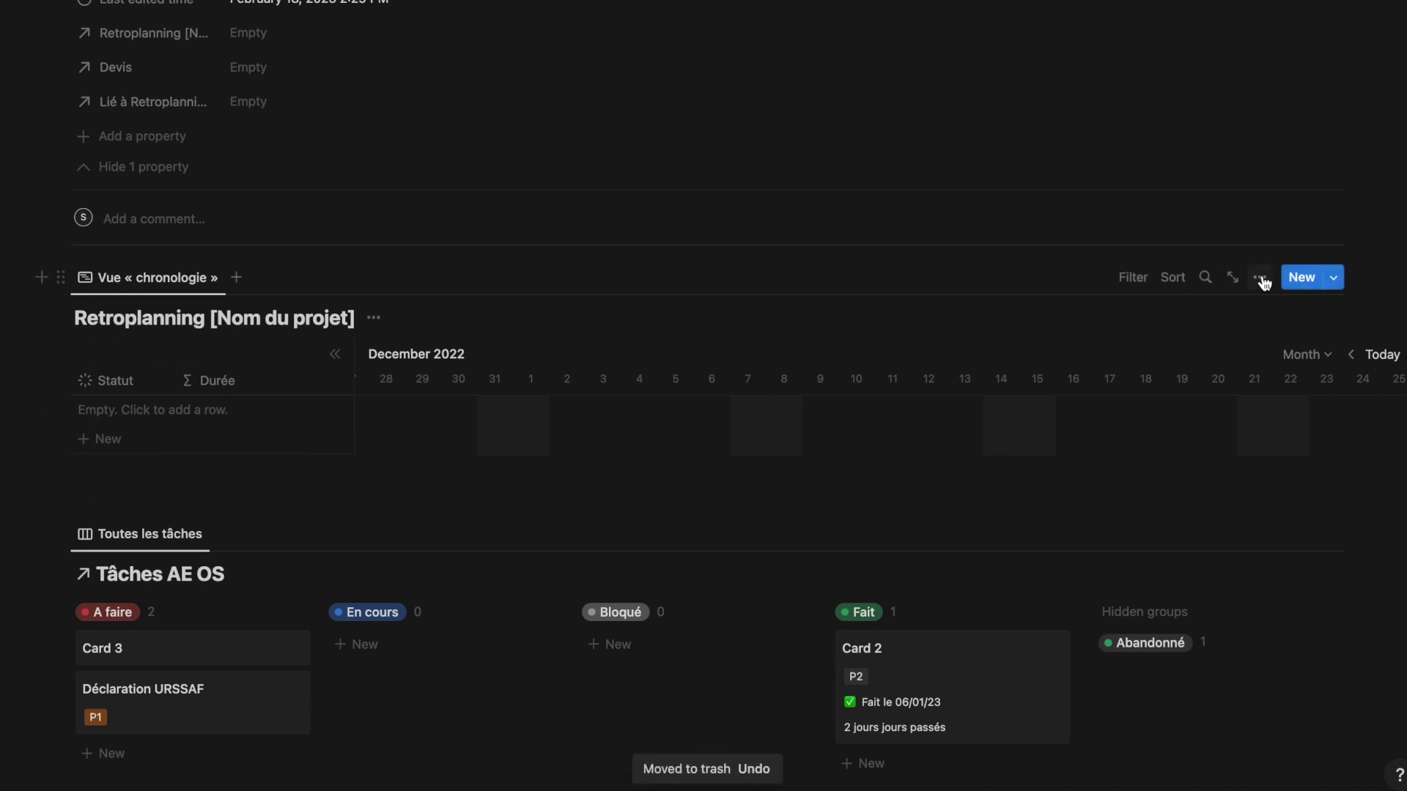
Filter the Retroplanning timeline to entries whose Projets property contains Projet 2
click(1134, 280)
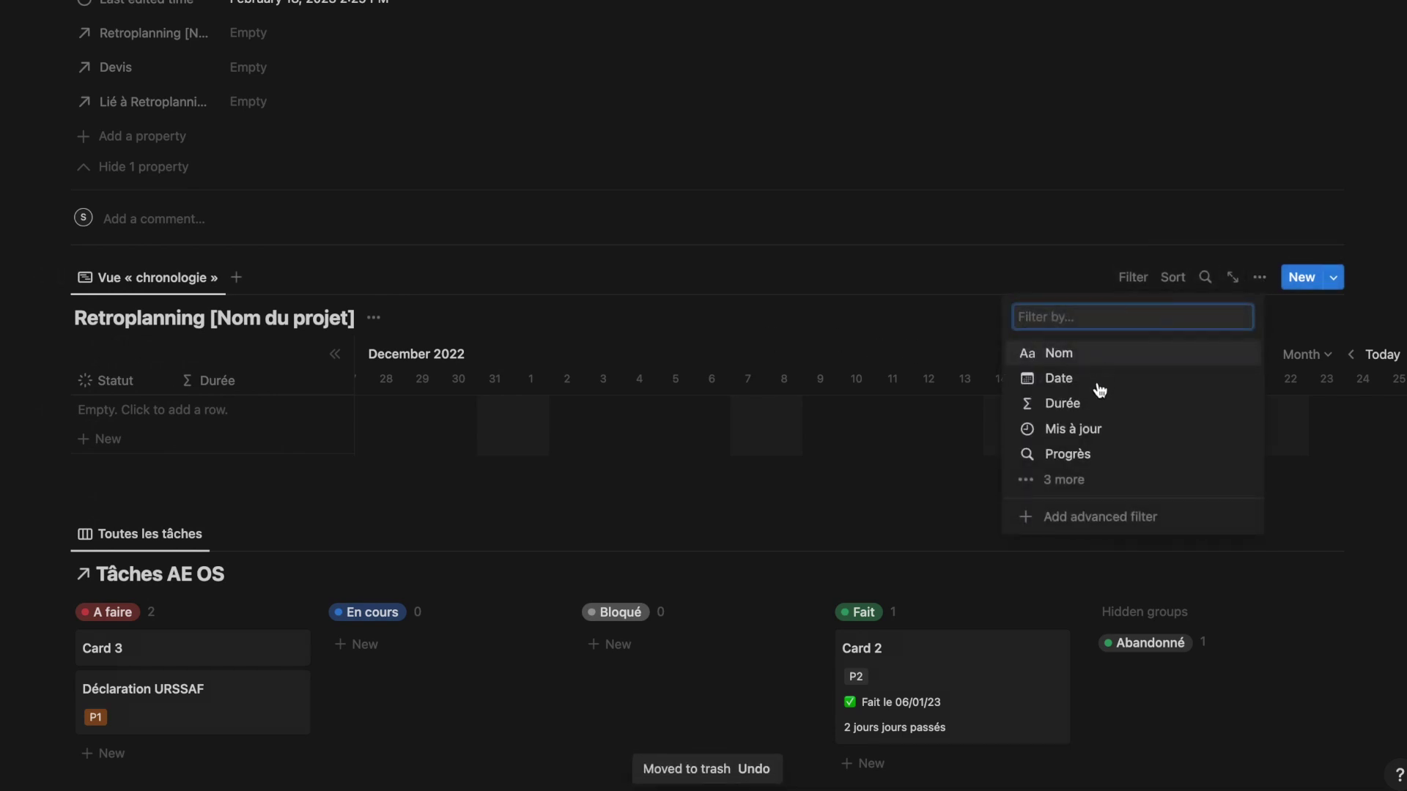
click(1069, 479)
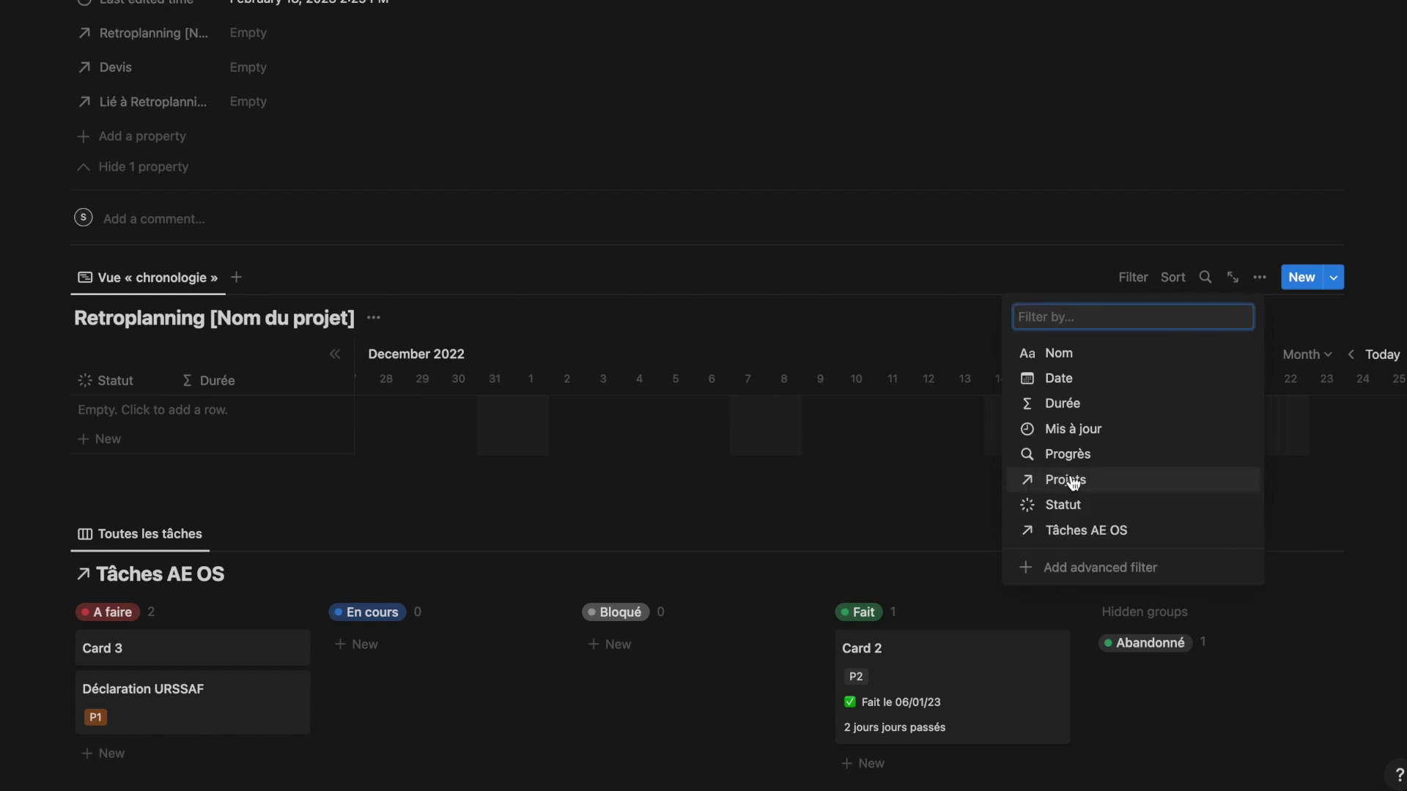
click(1071, 480)
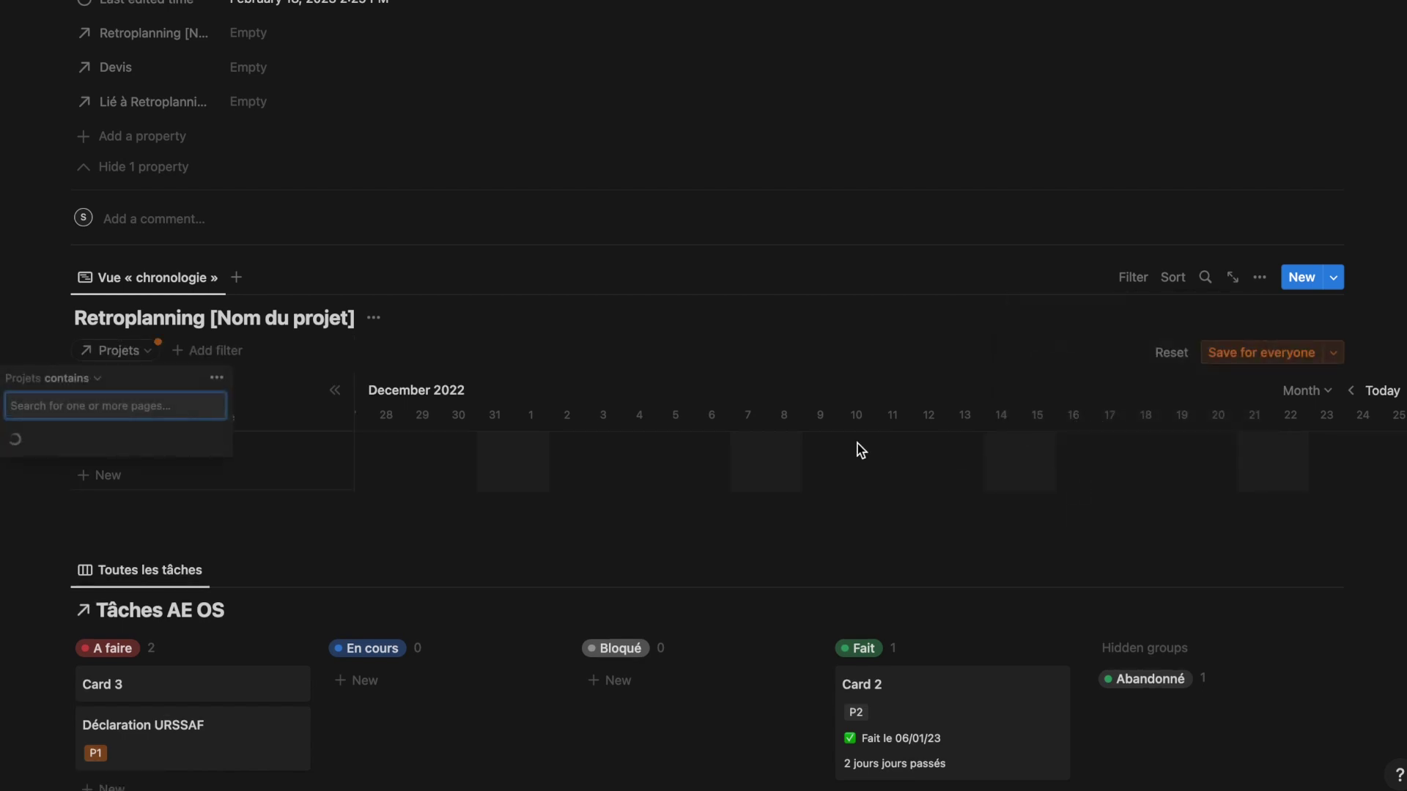
click(175, 469)
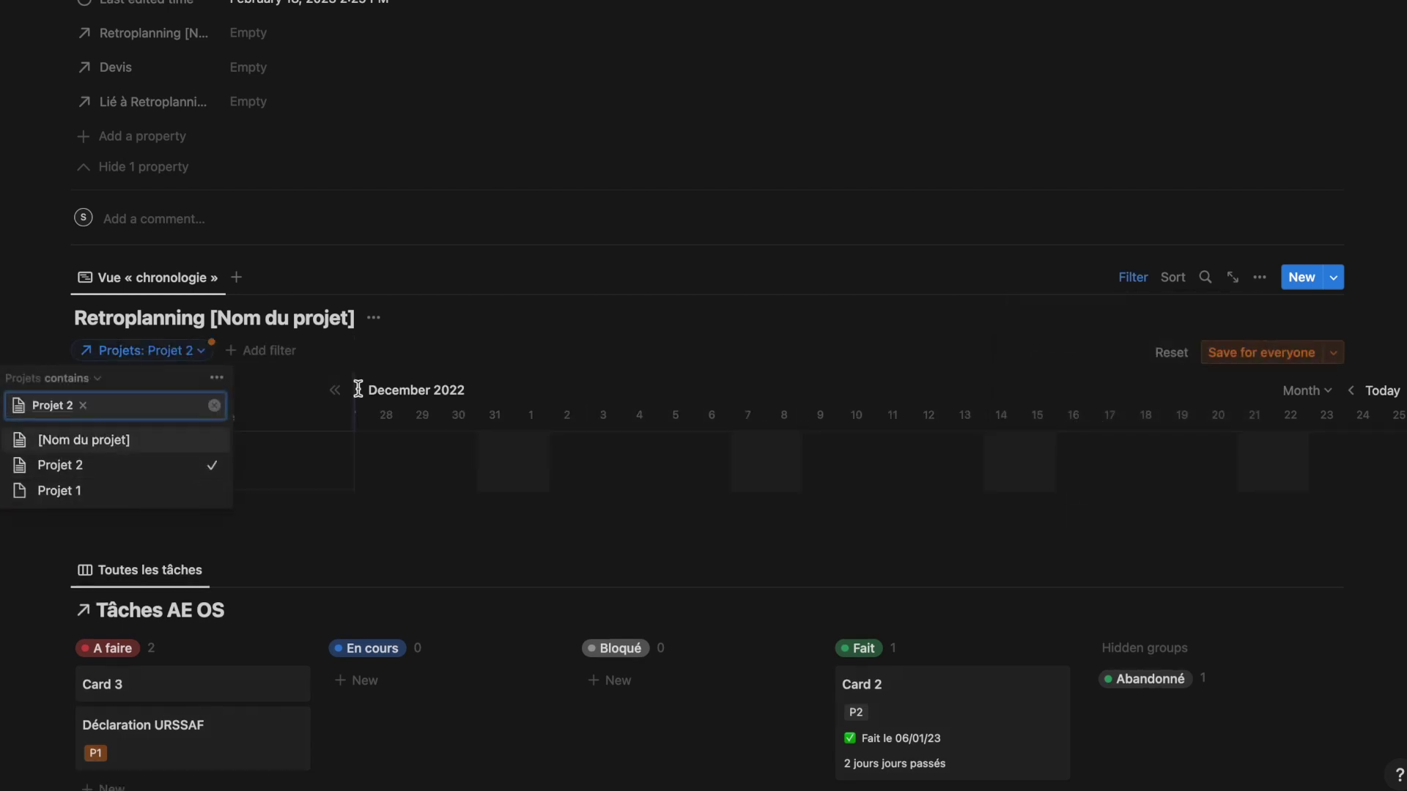
click(480, 326)
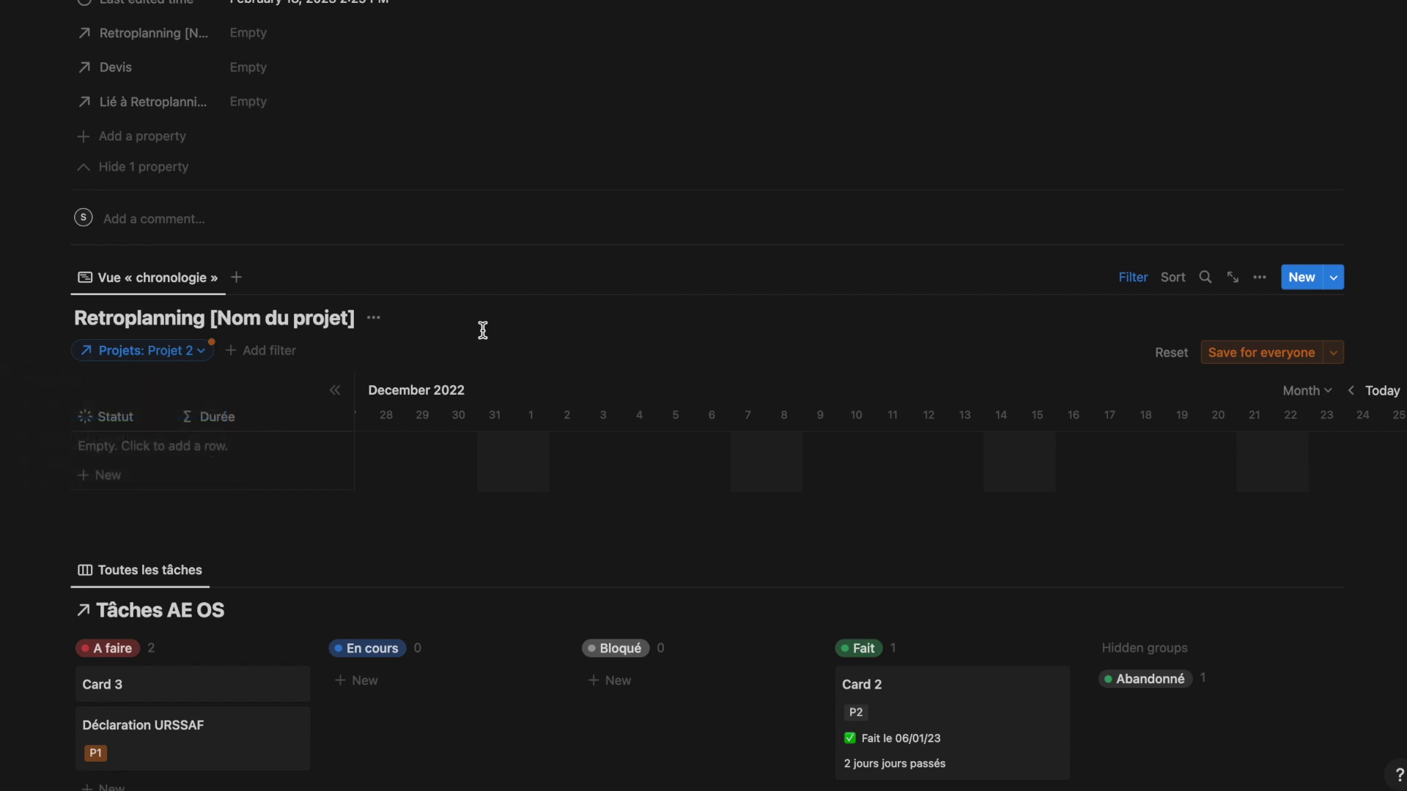
Save the timeline filter for everyone and add a new Retroplanning entry scheduled from February 13 to 17, 2023
click(246, 481)
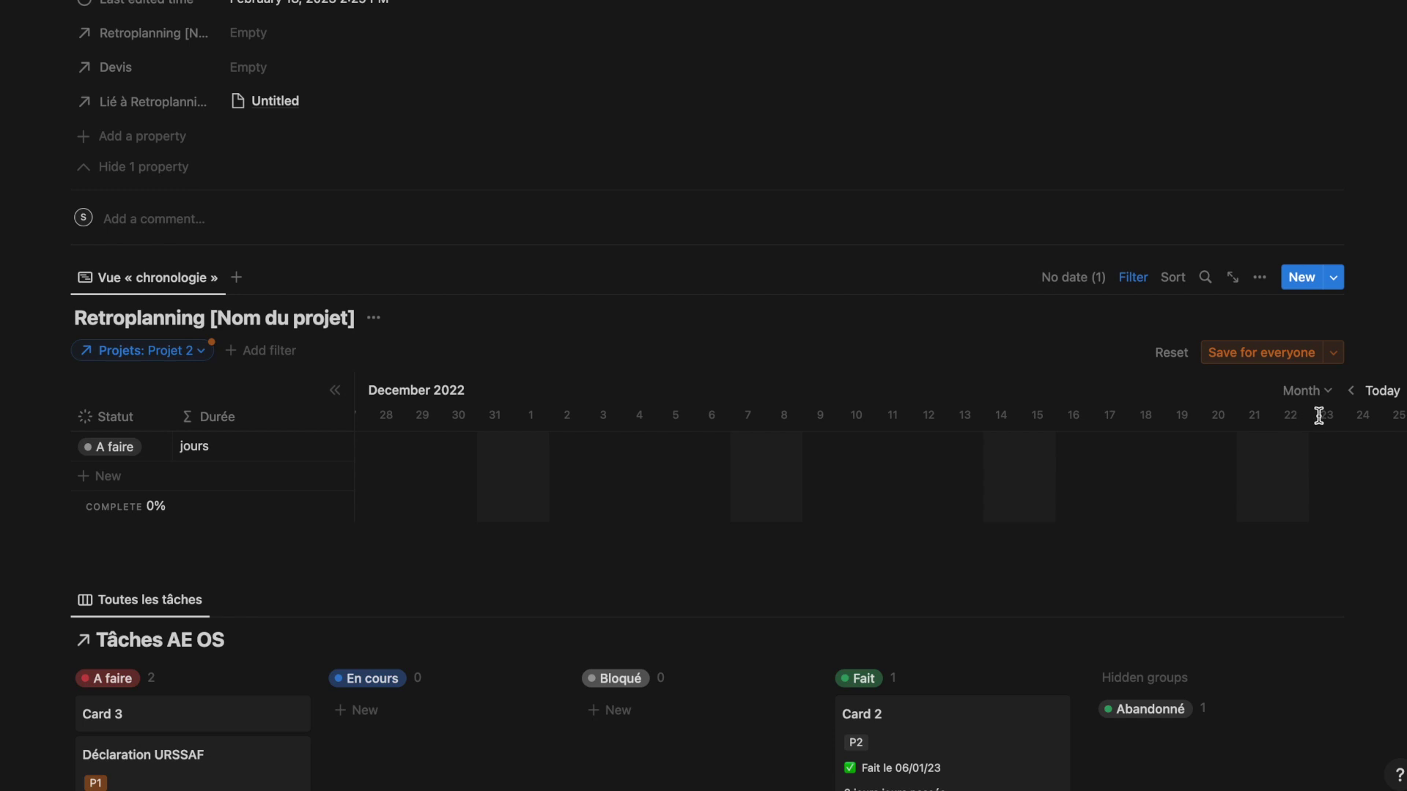
click(1381, 390)
click(1261, 353)
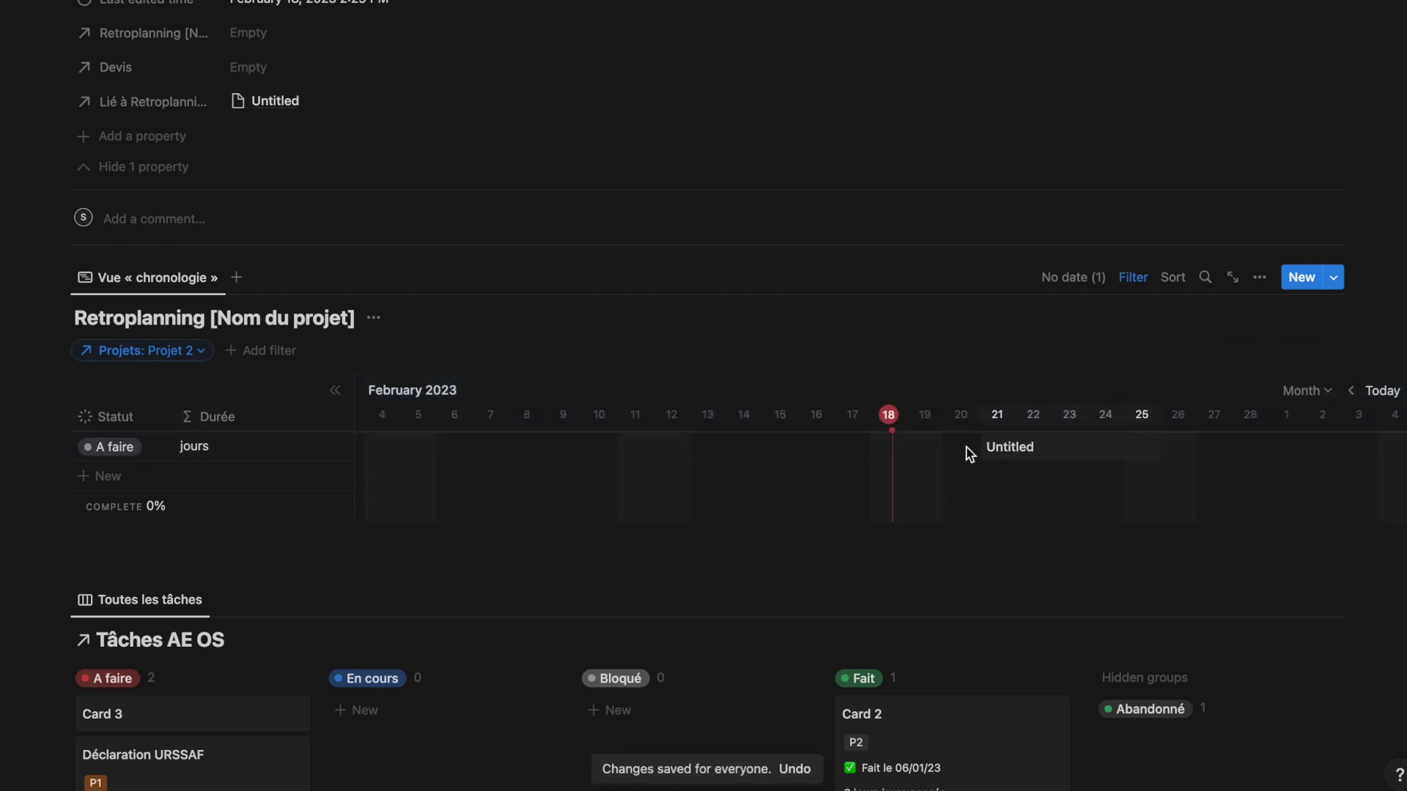
drag(854, 474, 720, 445)
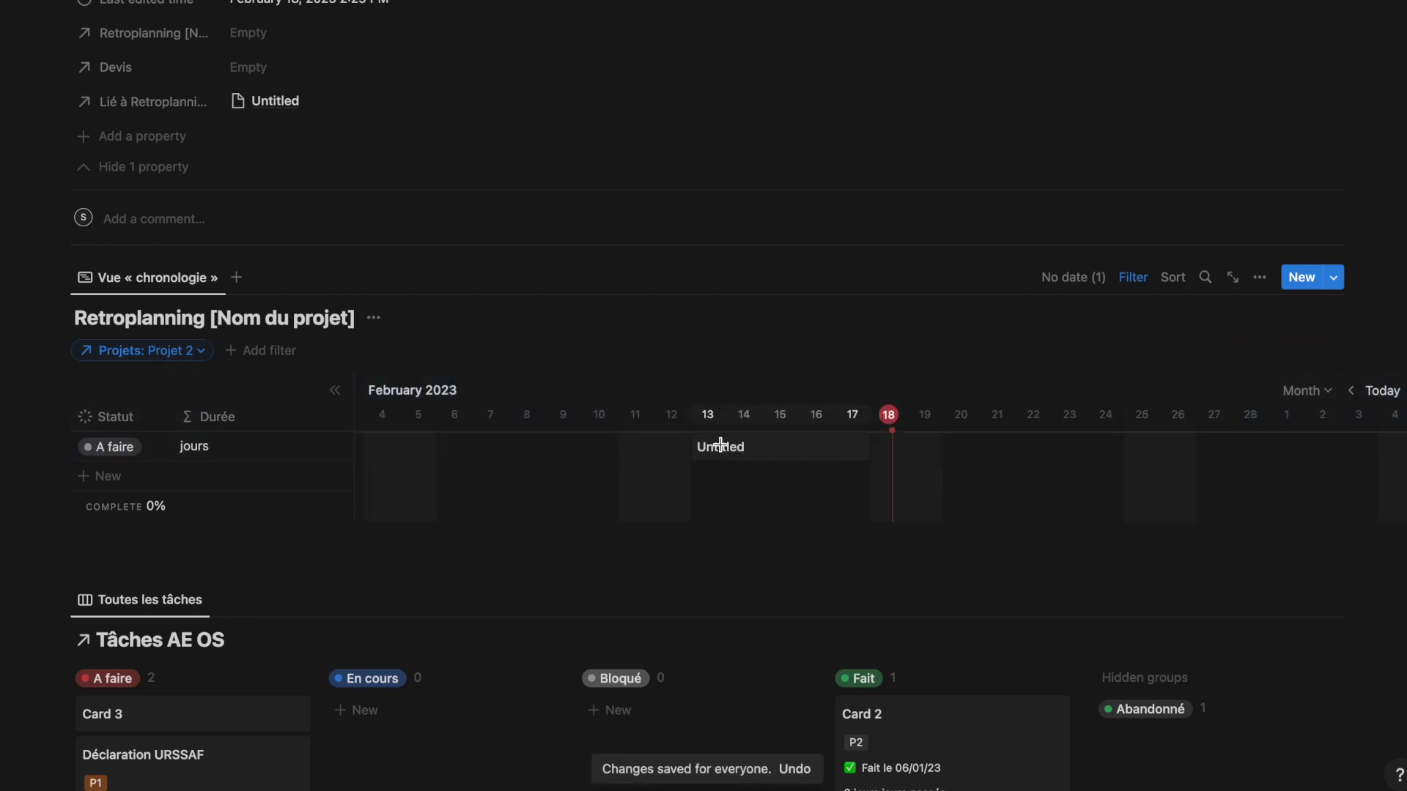
Open the new timeline entry and try to create the task Tâche 1 in its Tâches AE OS property
click(770, 450)
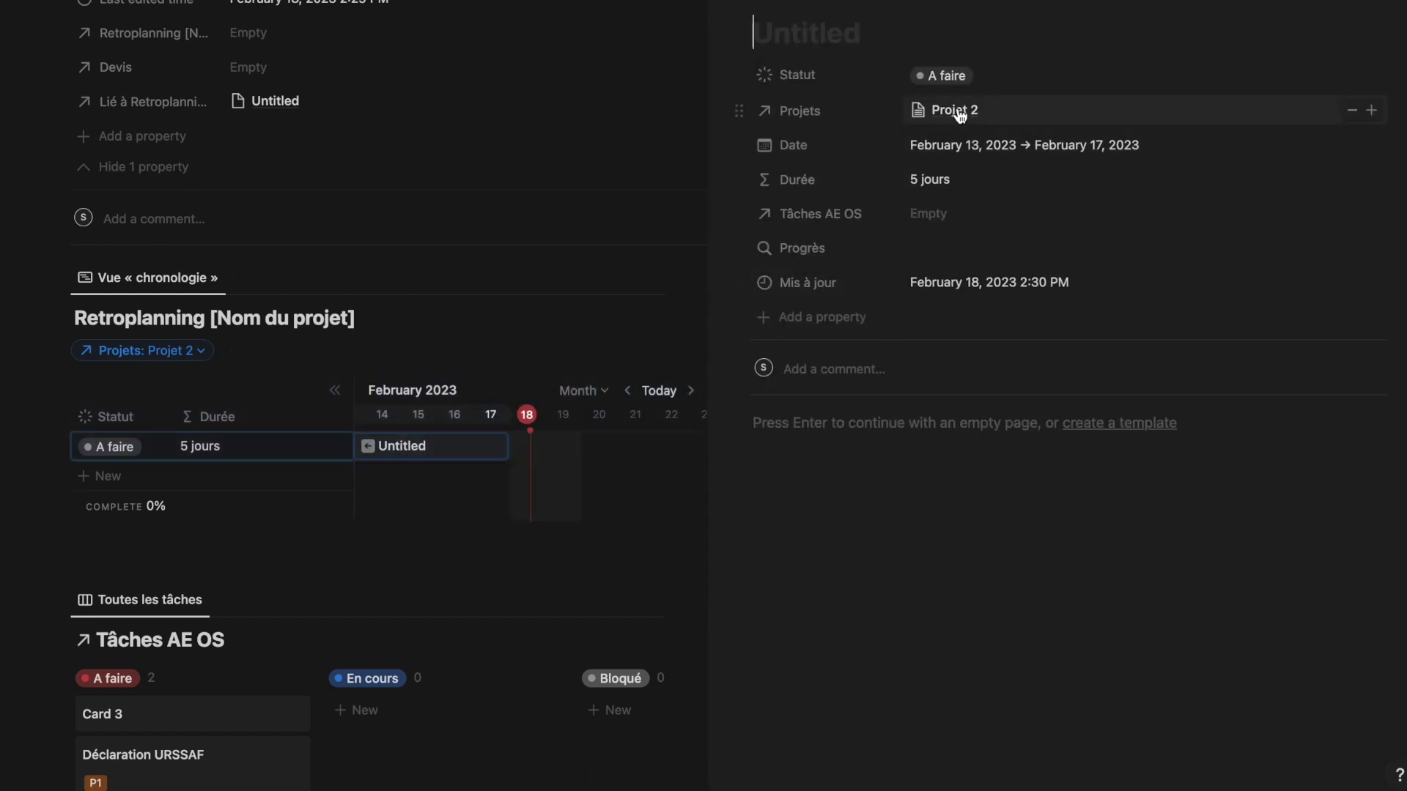
click(961, 225)
text(T)
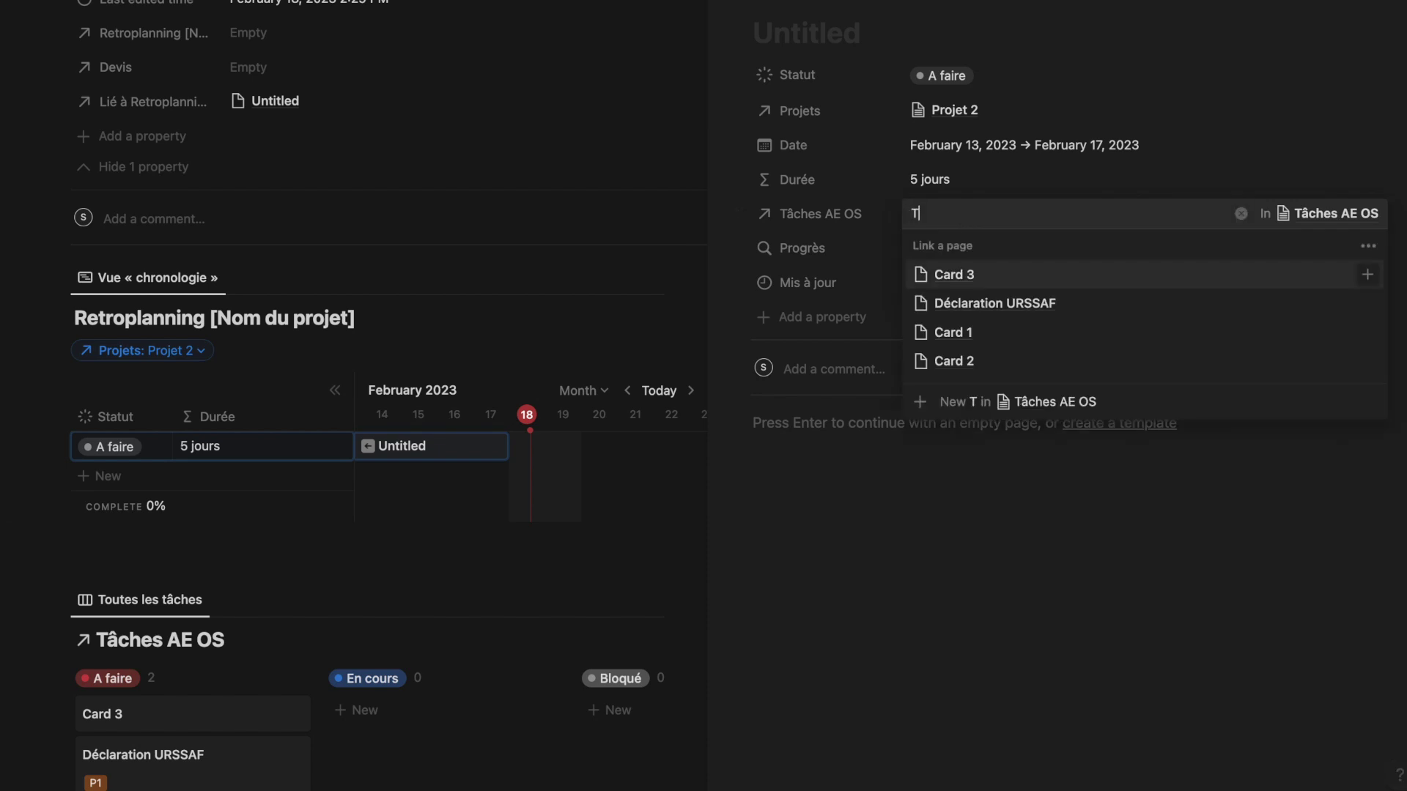
text(^âche 1)
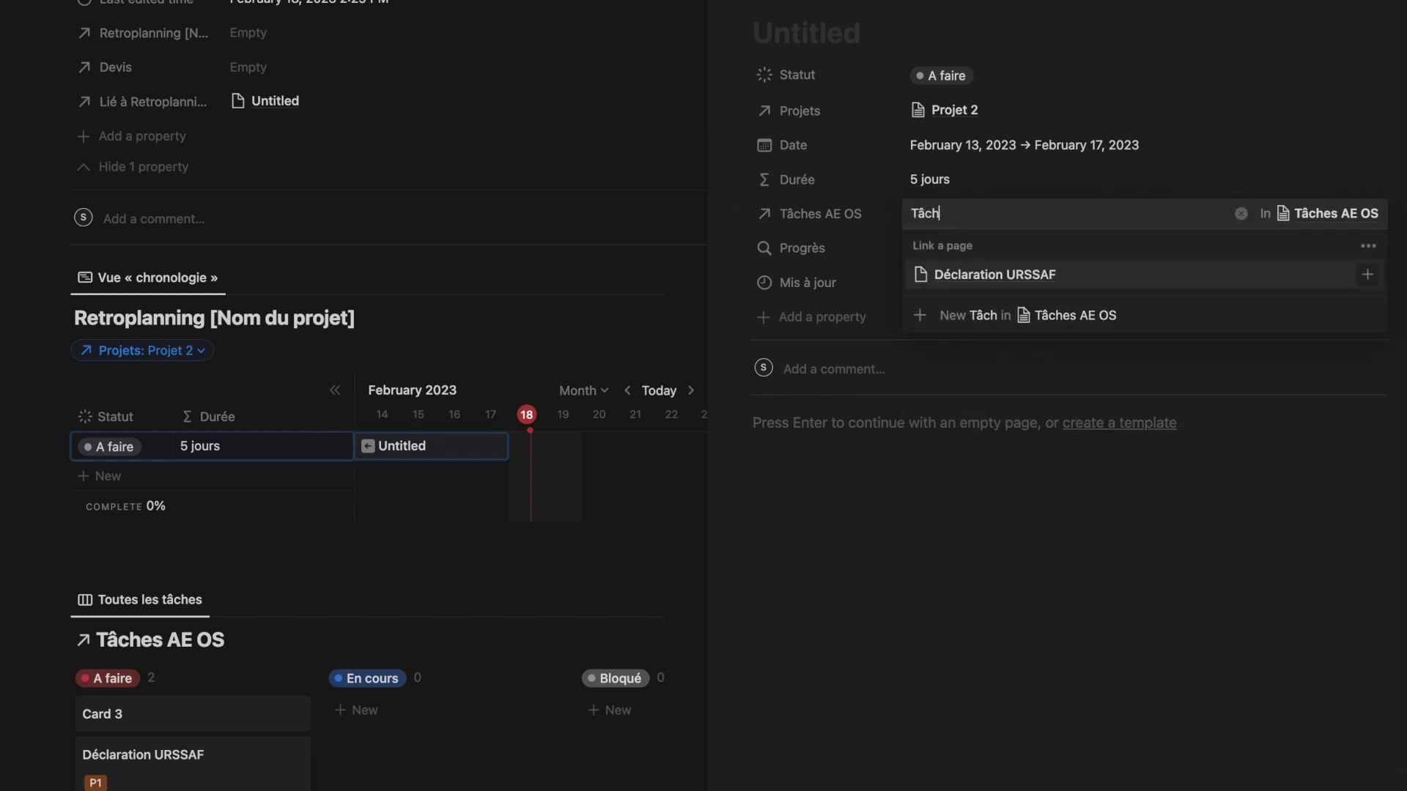
key(Return)
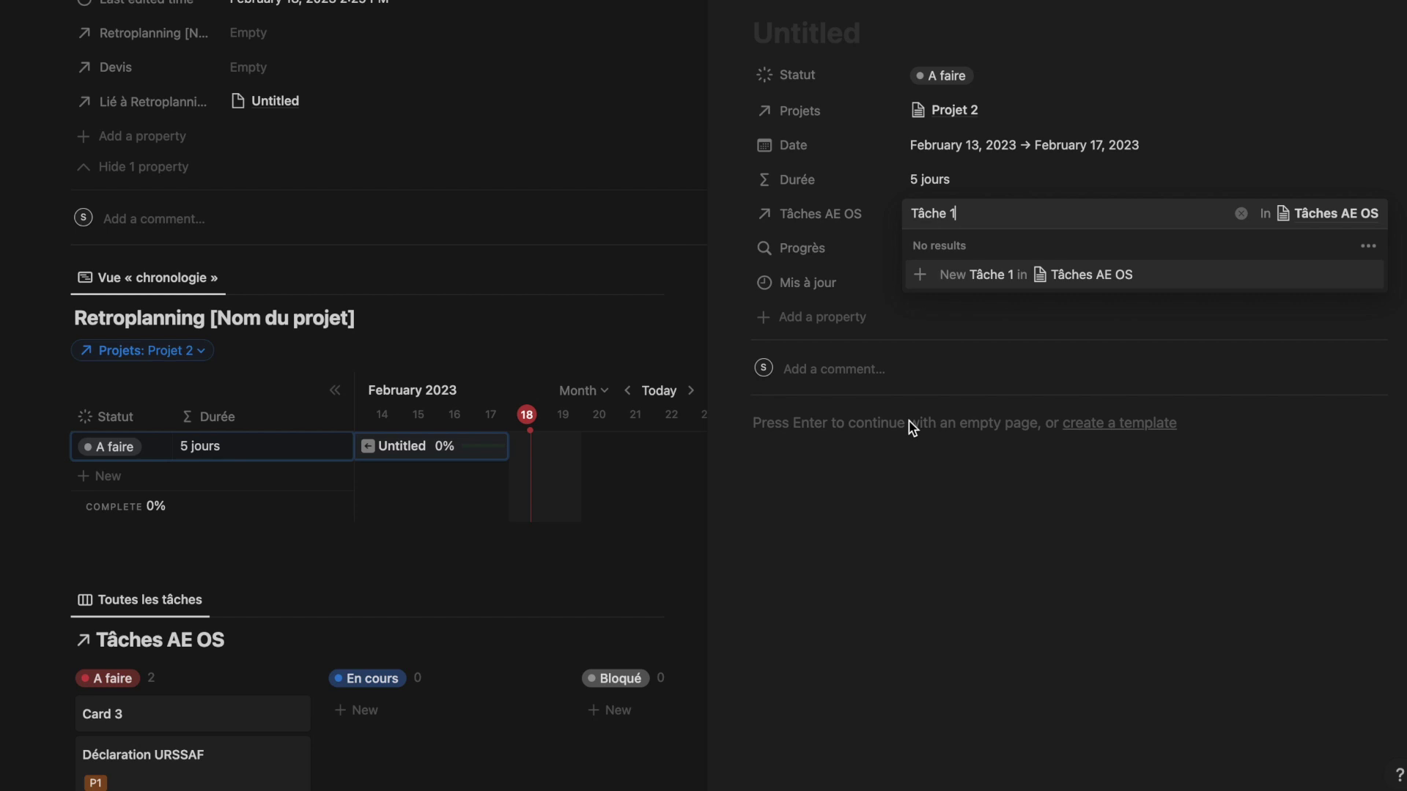
click(911, 424)
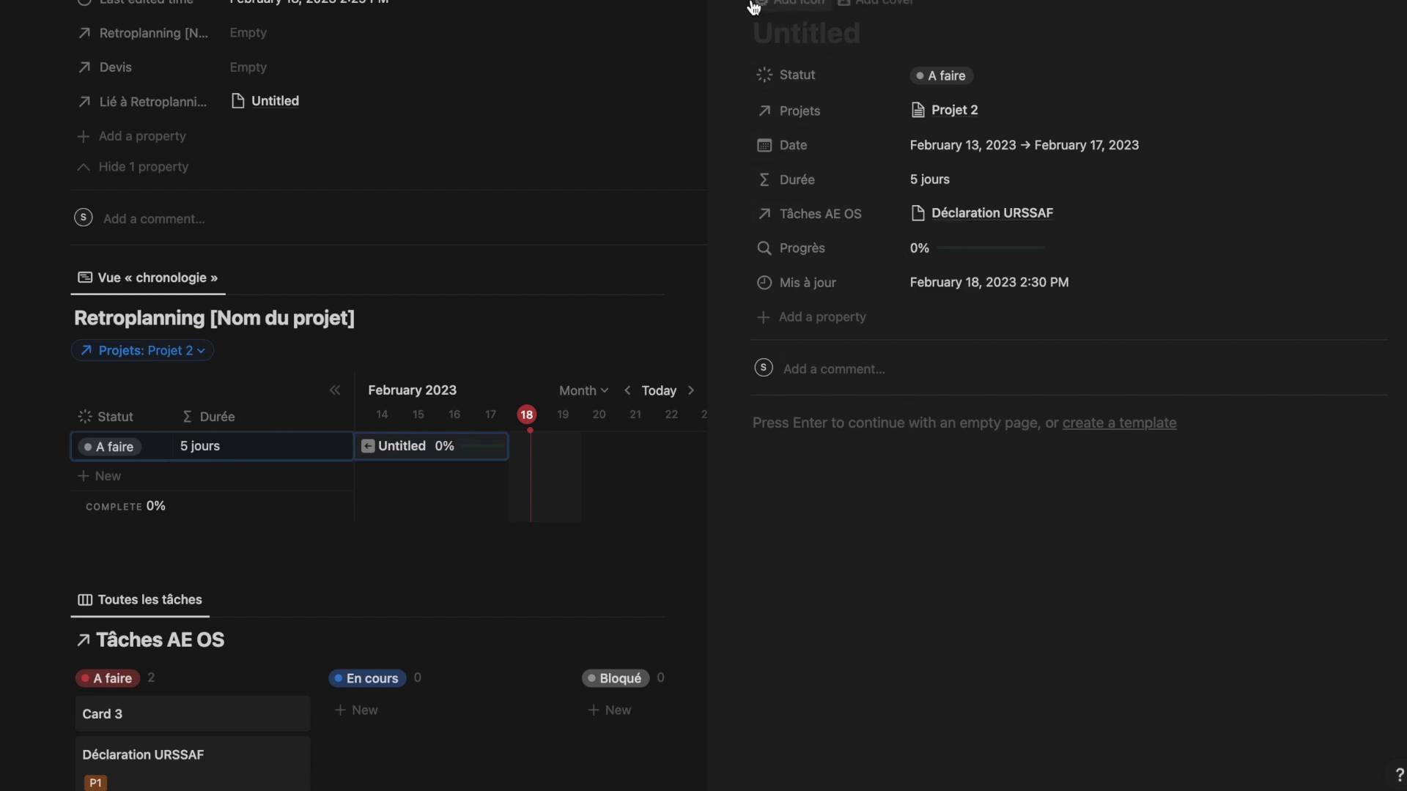
click(677, 311)
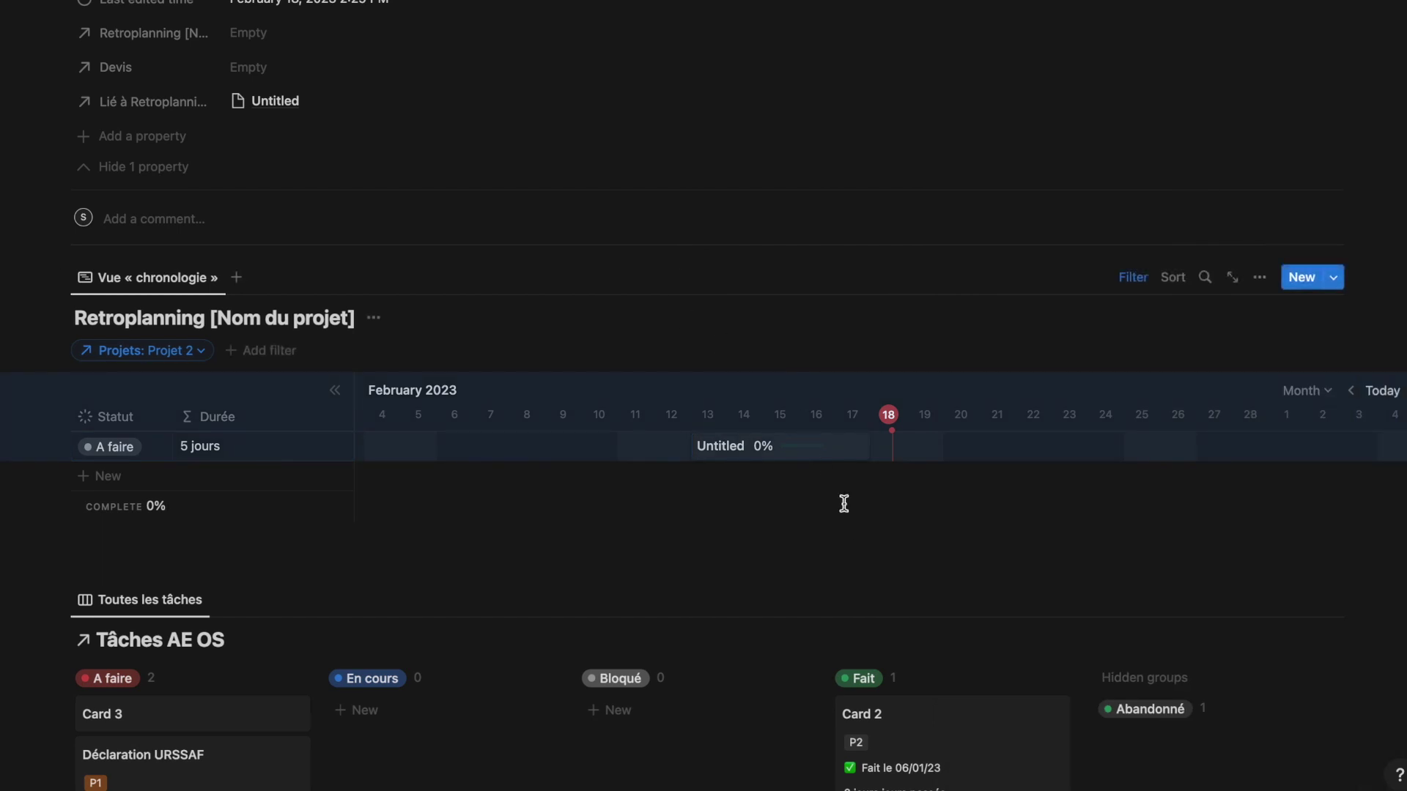
Add a second timeline entry starting February 16, and name the two entries A and B with A blocking B
scroll(860, 455, down, 1)
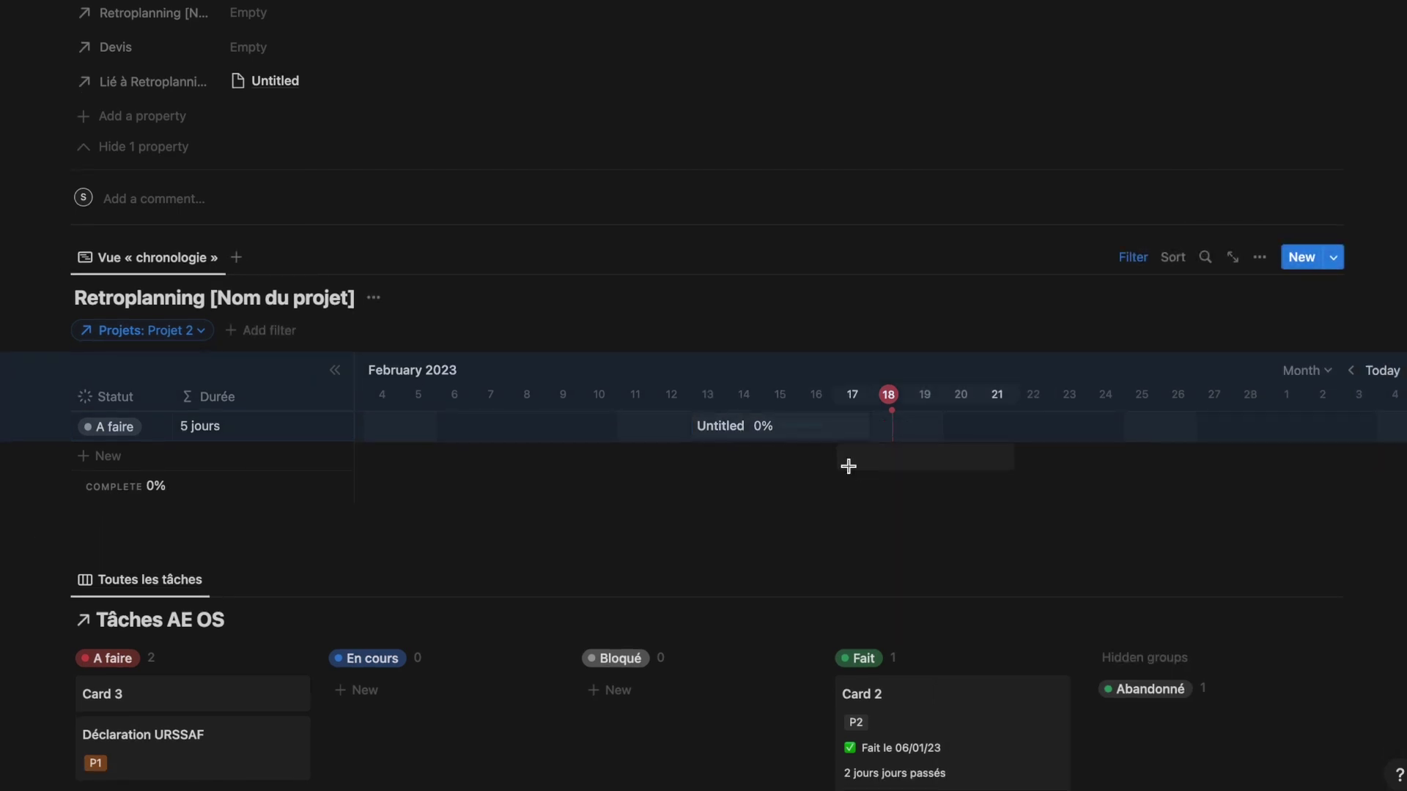
click(810, 462)
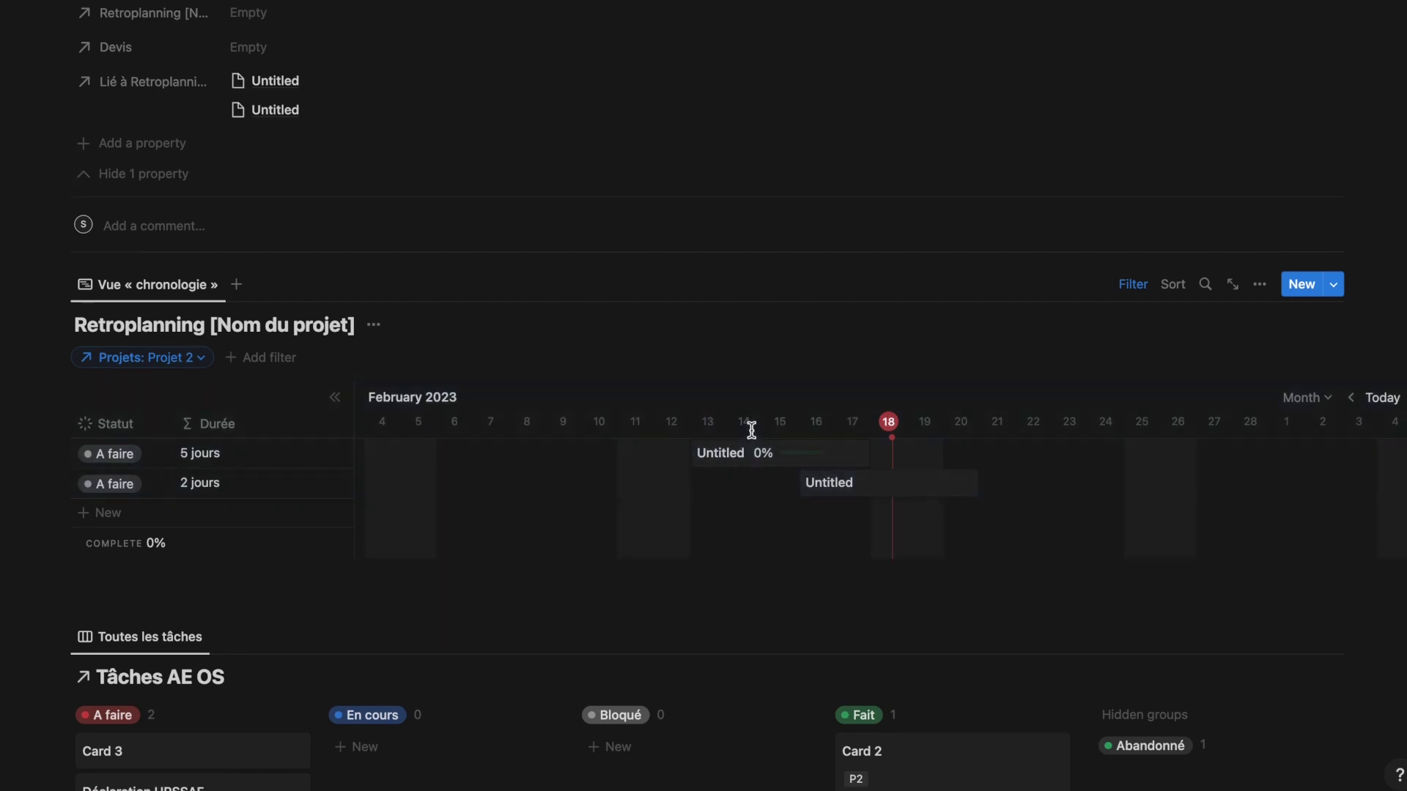
click(753, 459)
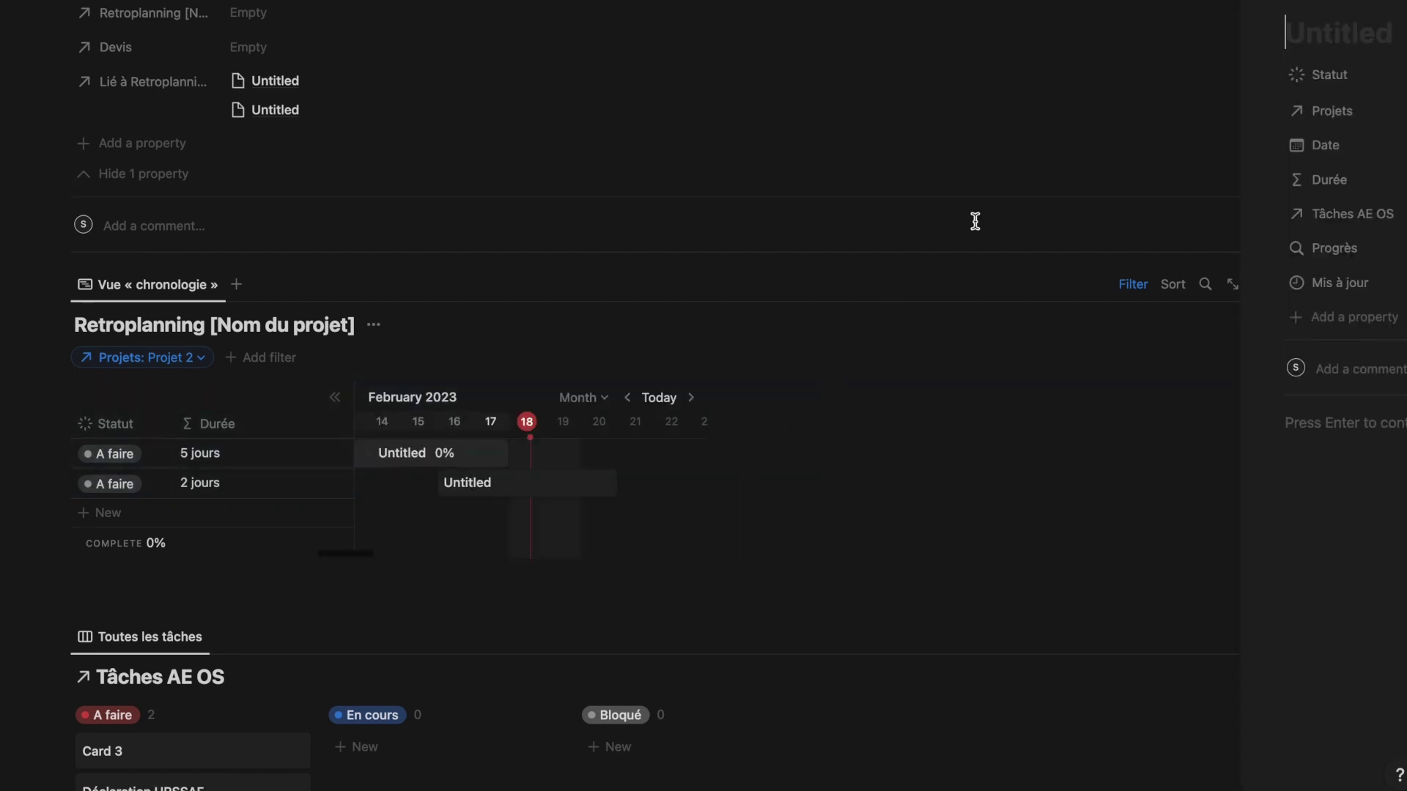
text(A)
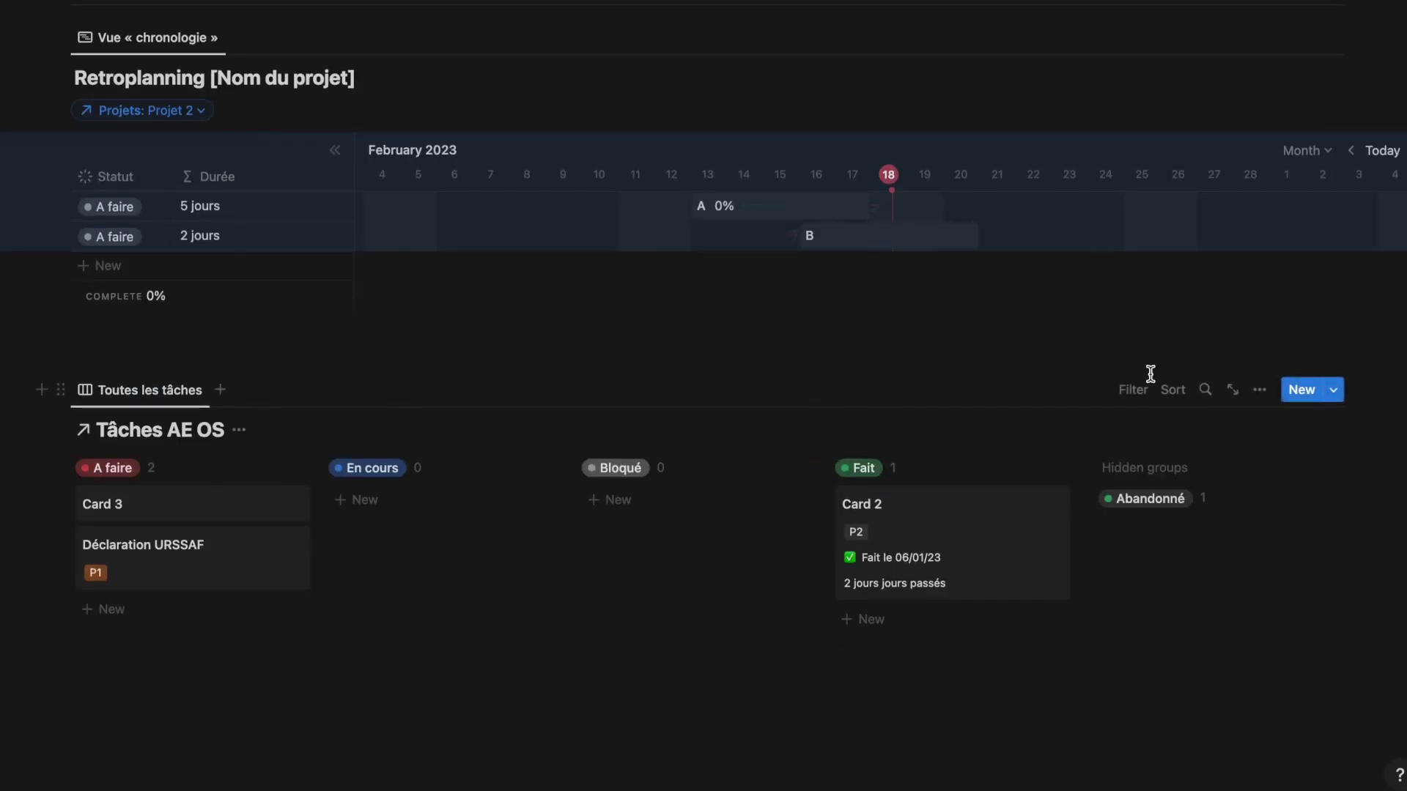
click(1135, 390)
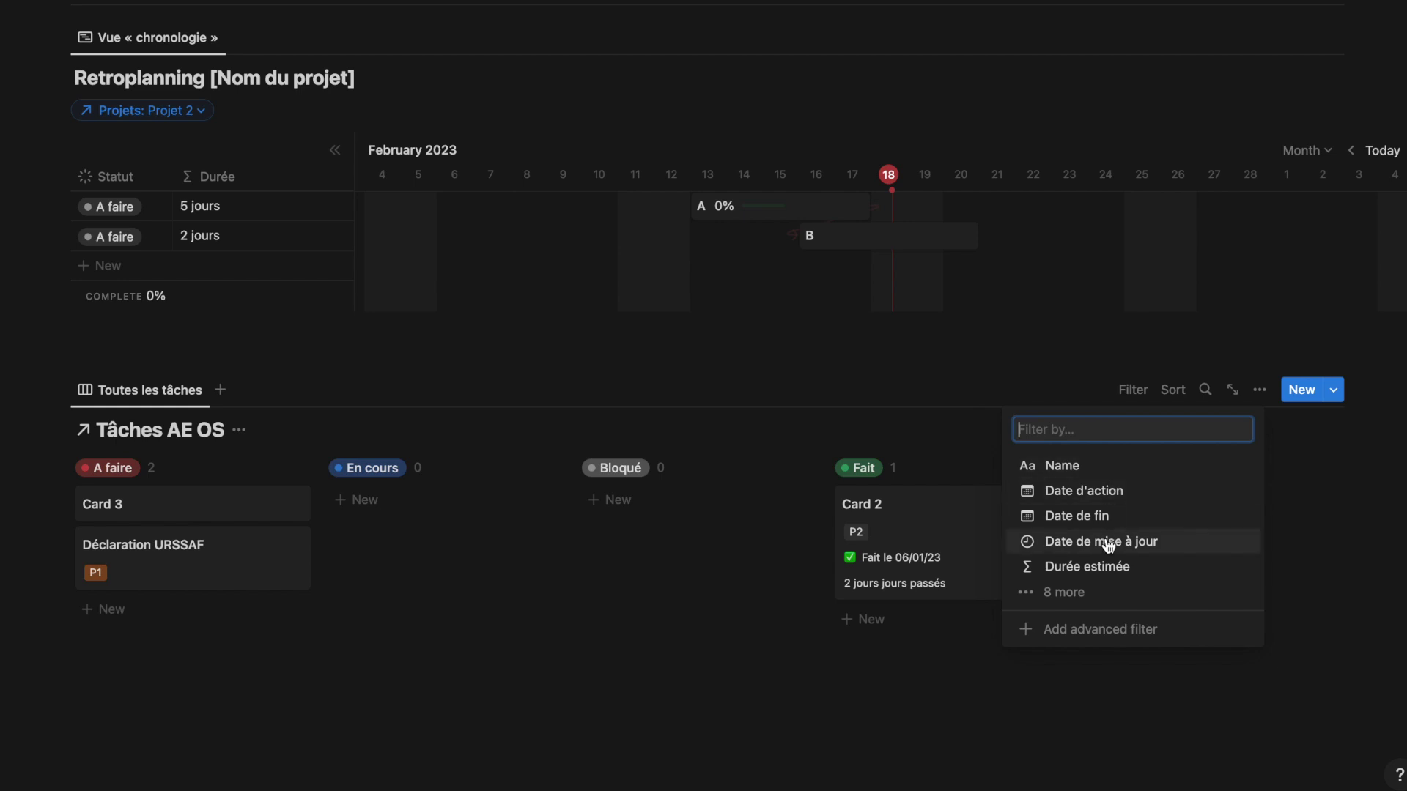
click(1071, 592)
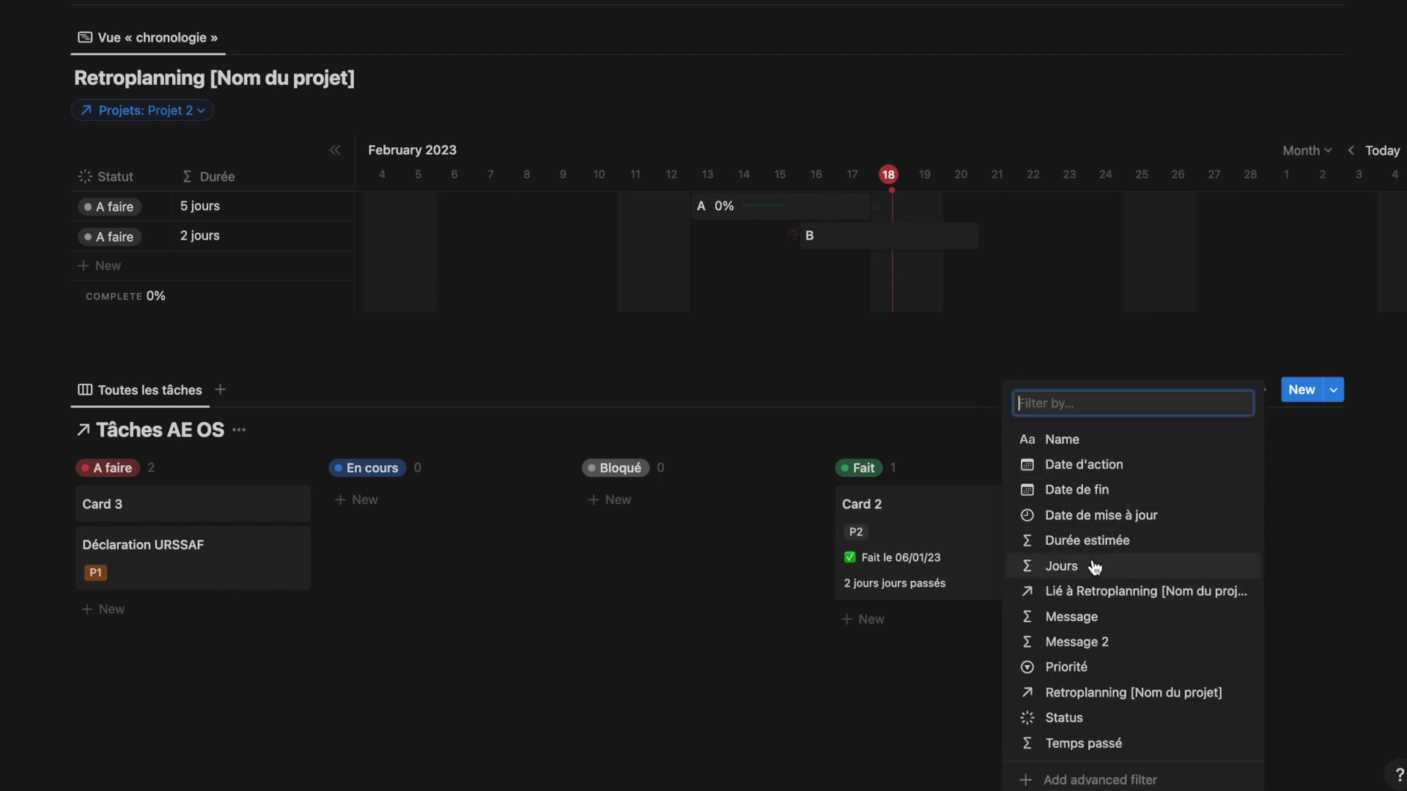
text(p)
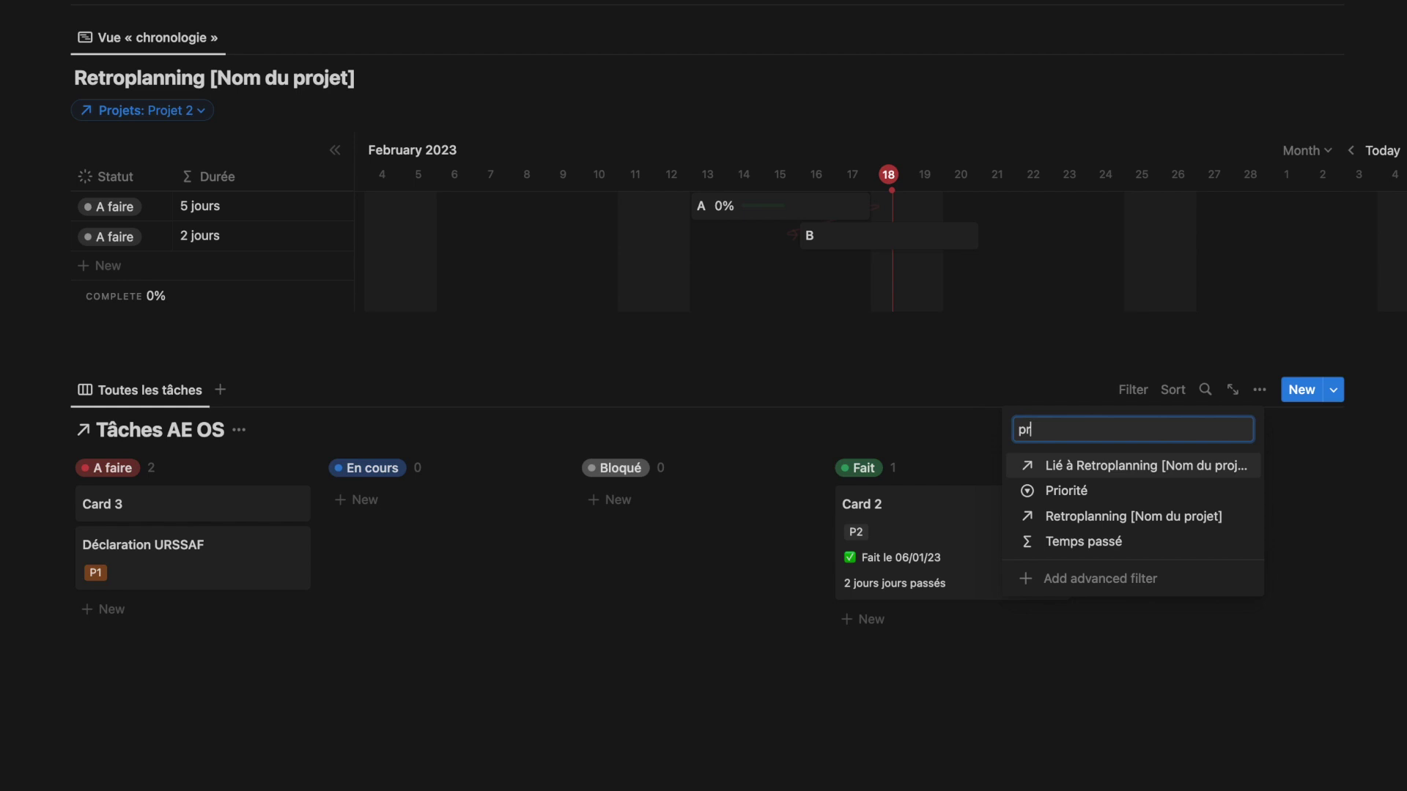
key(BackSpace)
key(BackSpace)
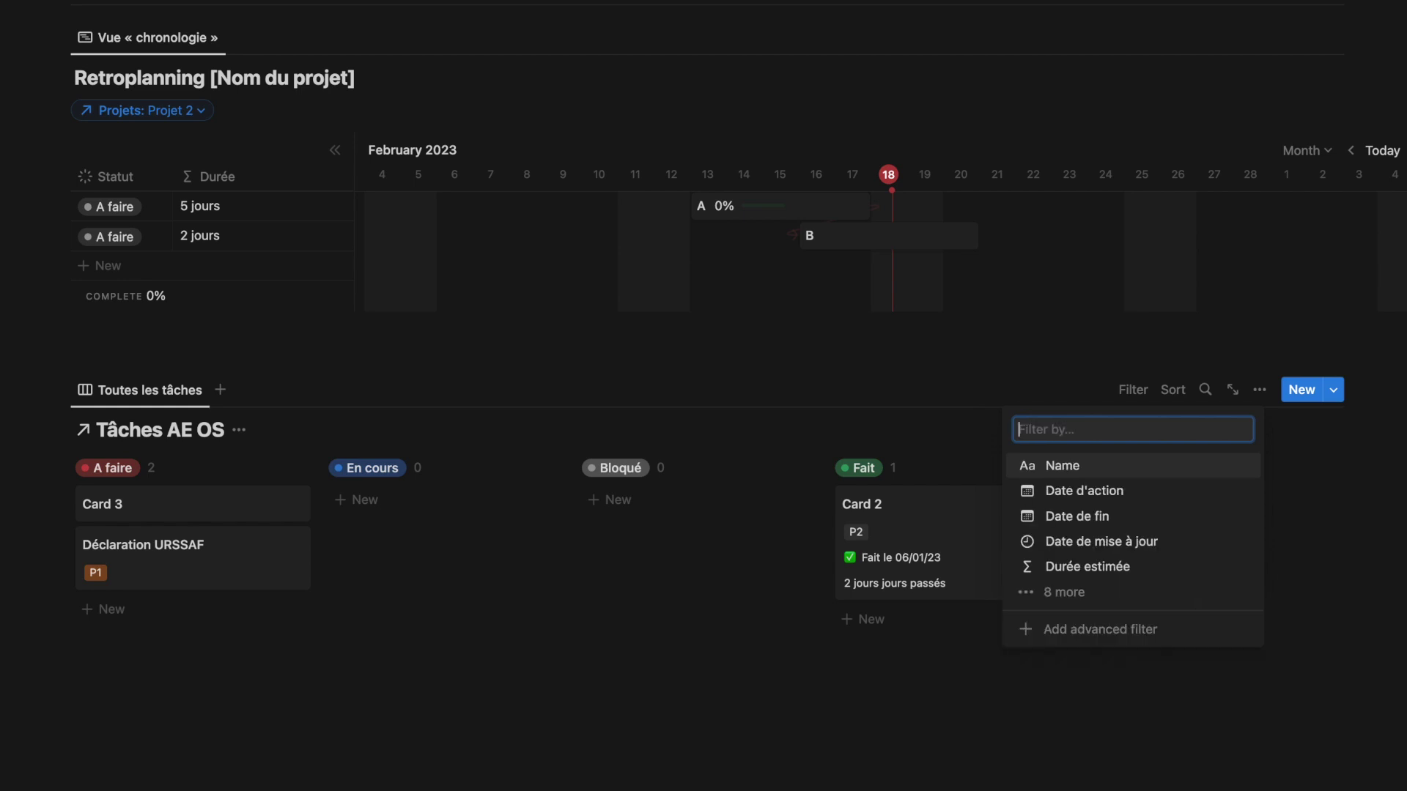
click(848, 406)
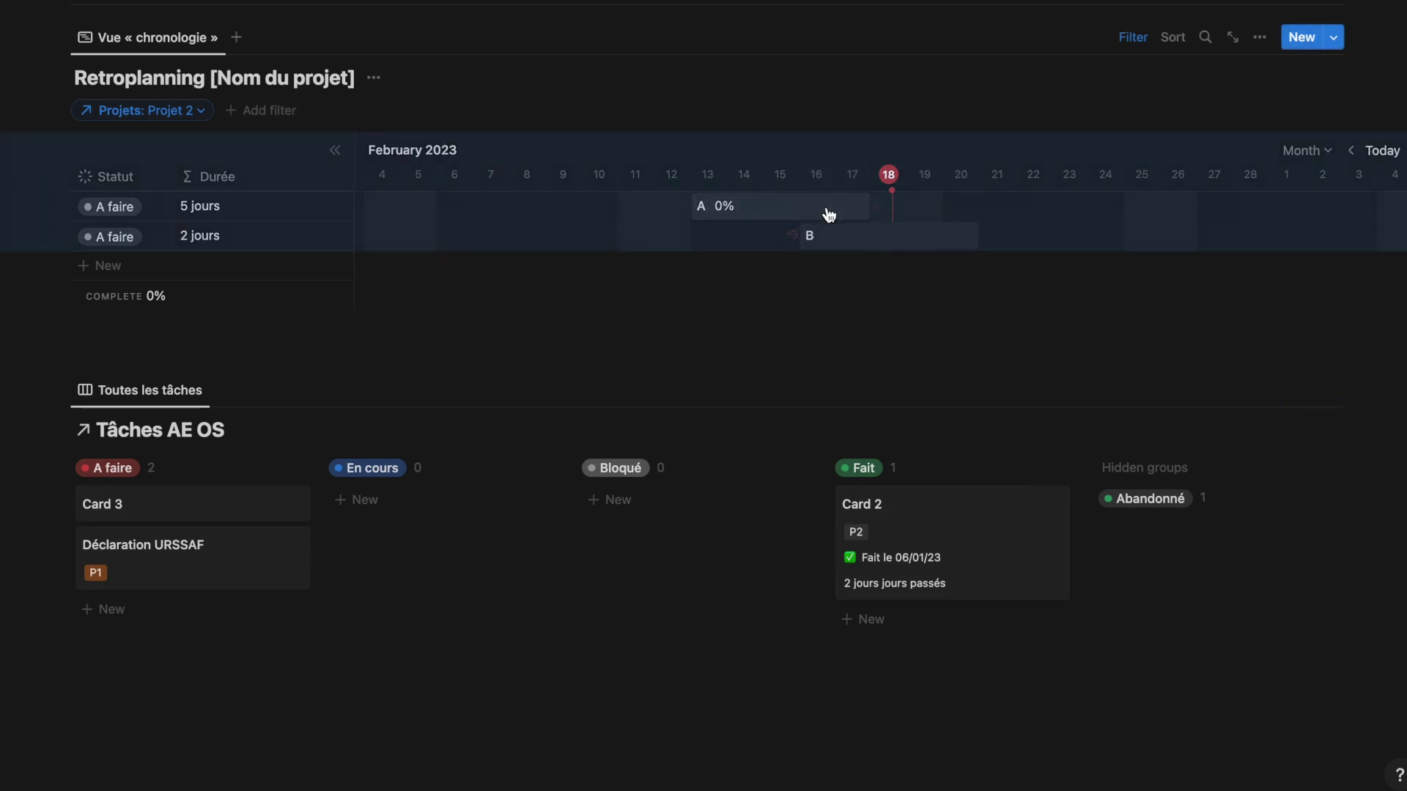
Replace Déclaration URSSAF in entry A's Tâches AE OS property with a newly created task named Tâche 1
click(826, 213)
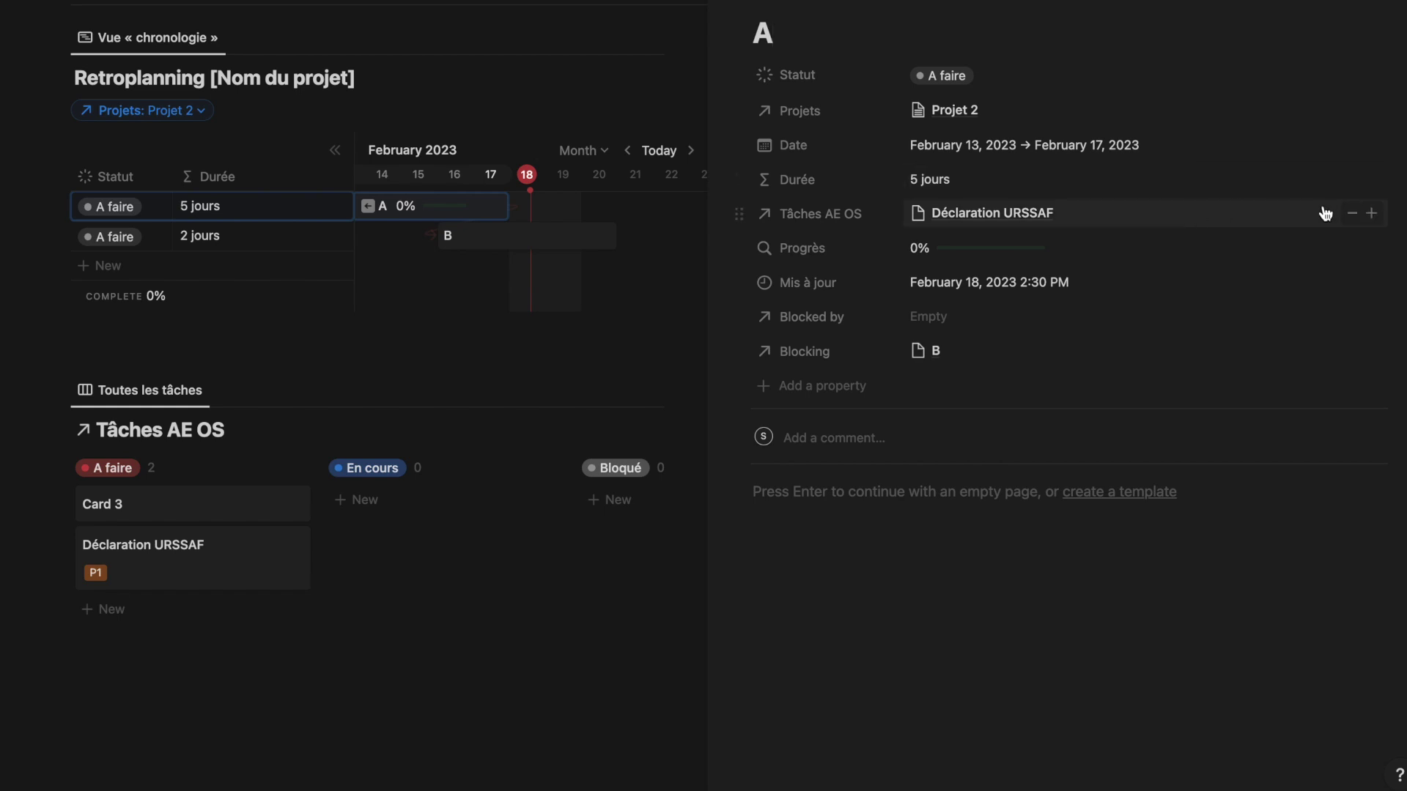
click(1350, 215)
click(1216, 212)
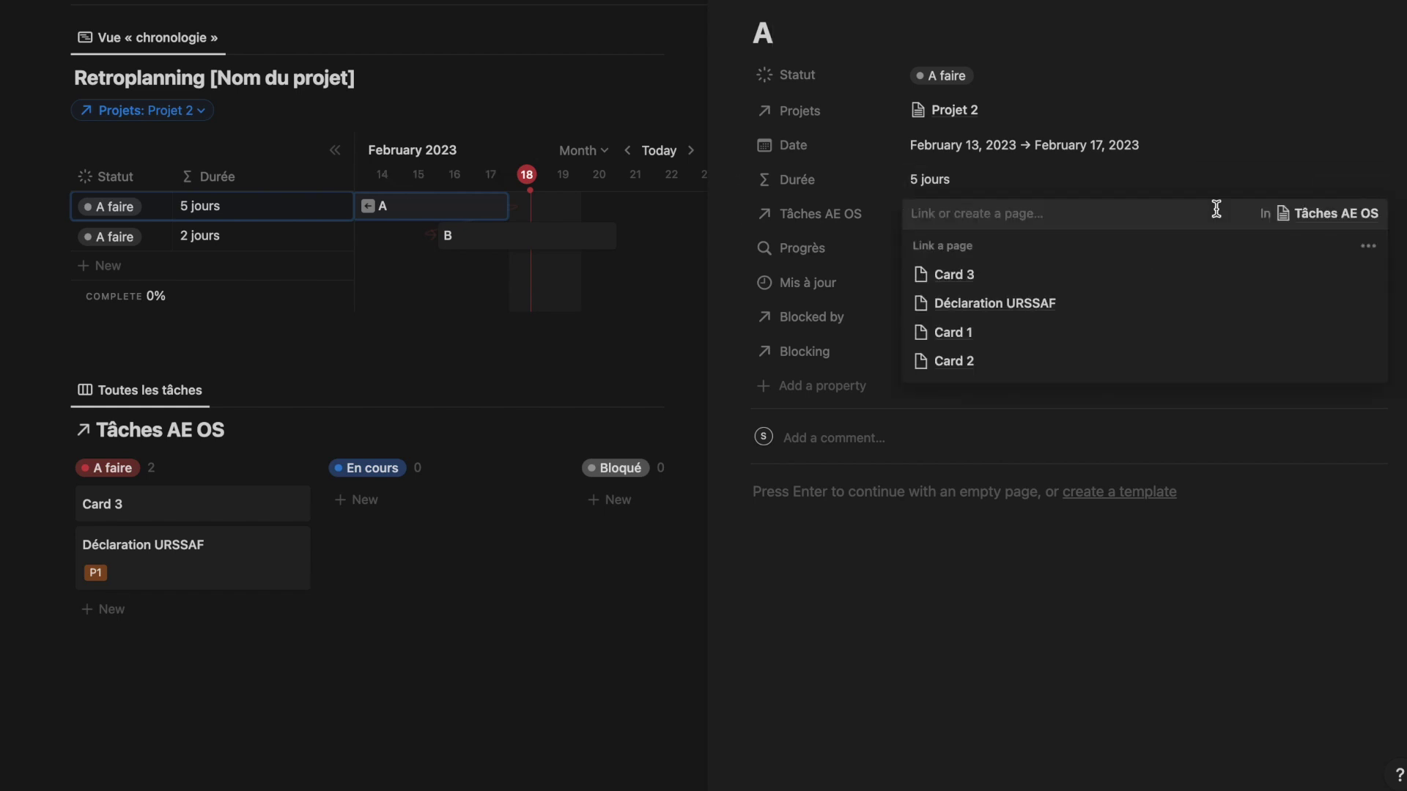
text(Tâche 1)
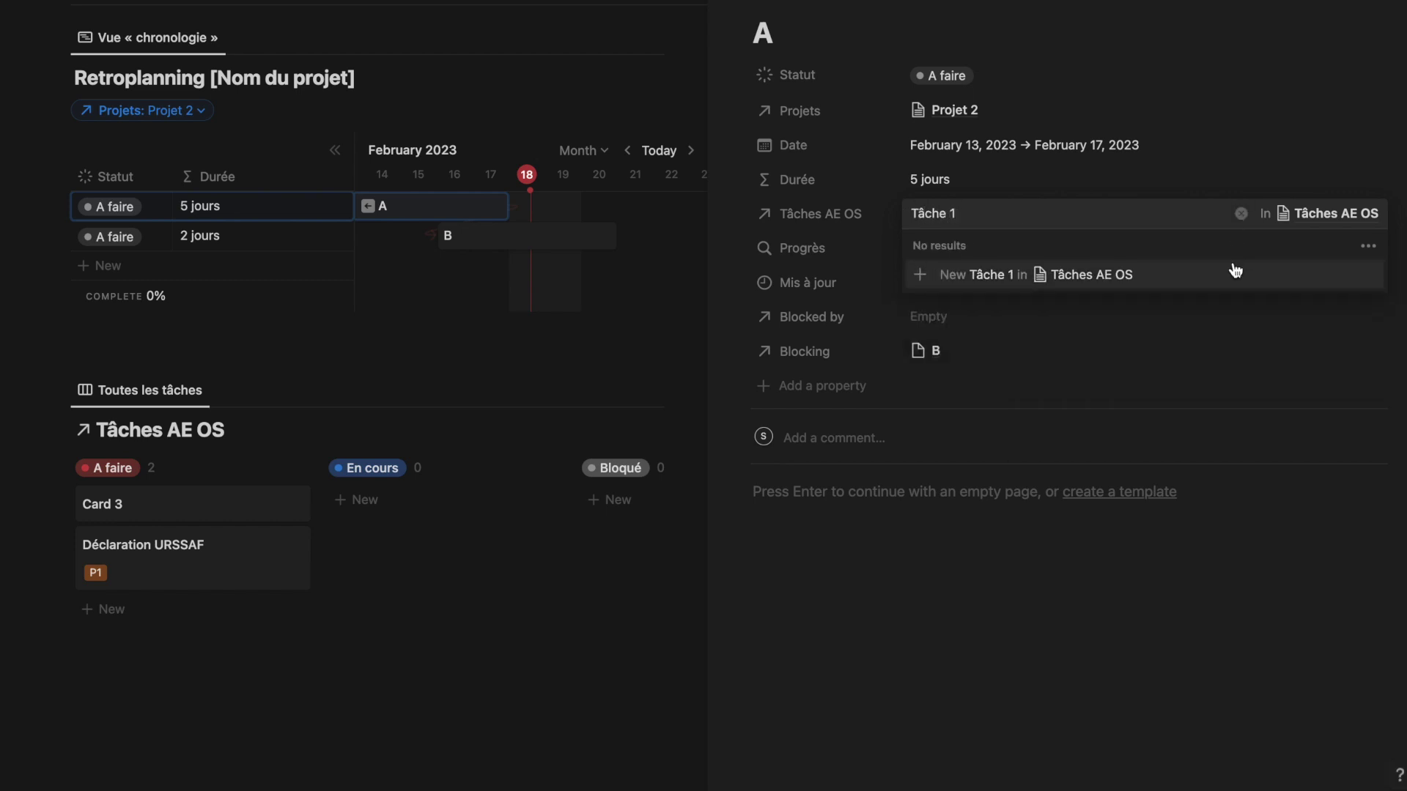
click(1227, 283)
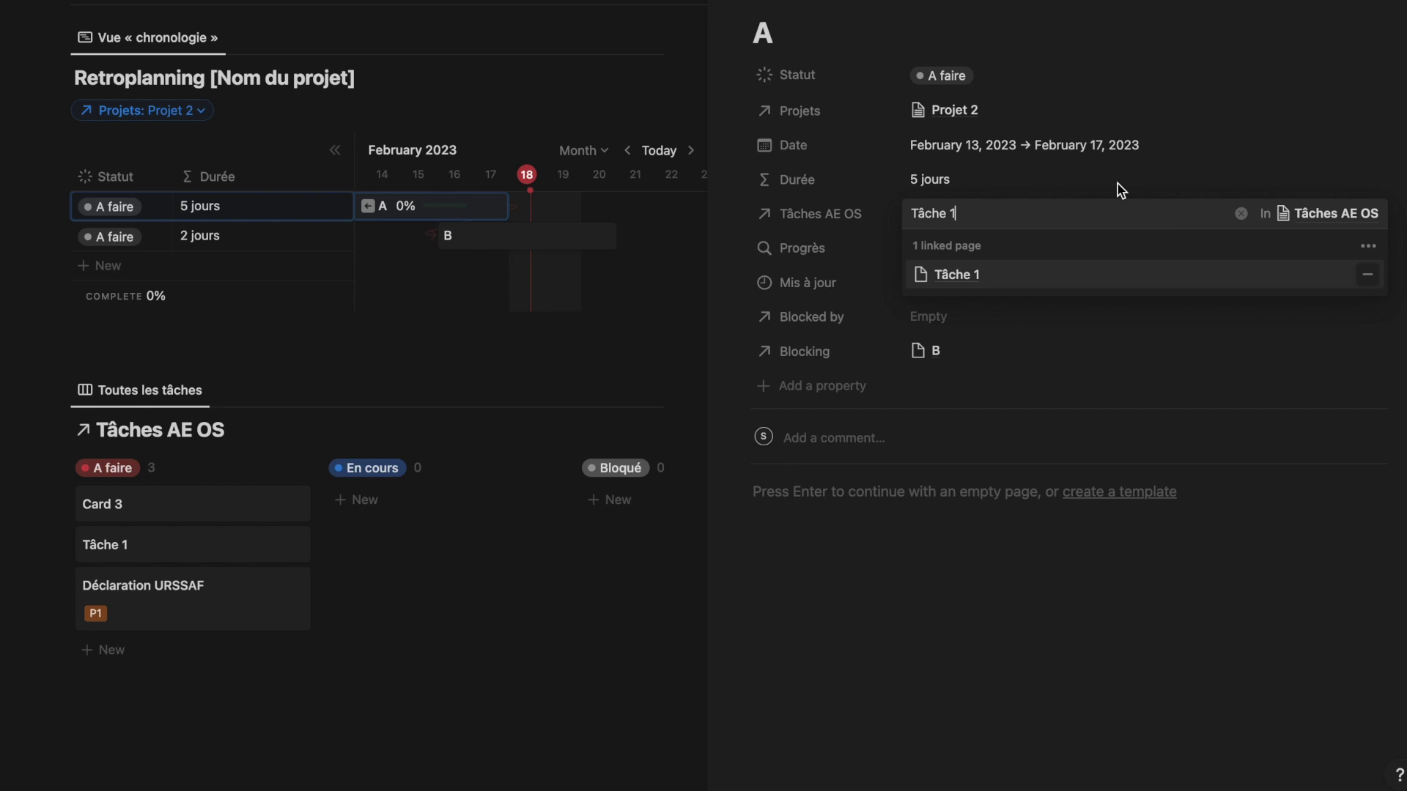
click(1080, 183)
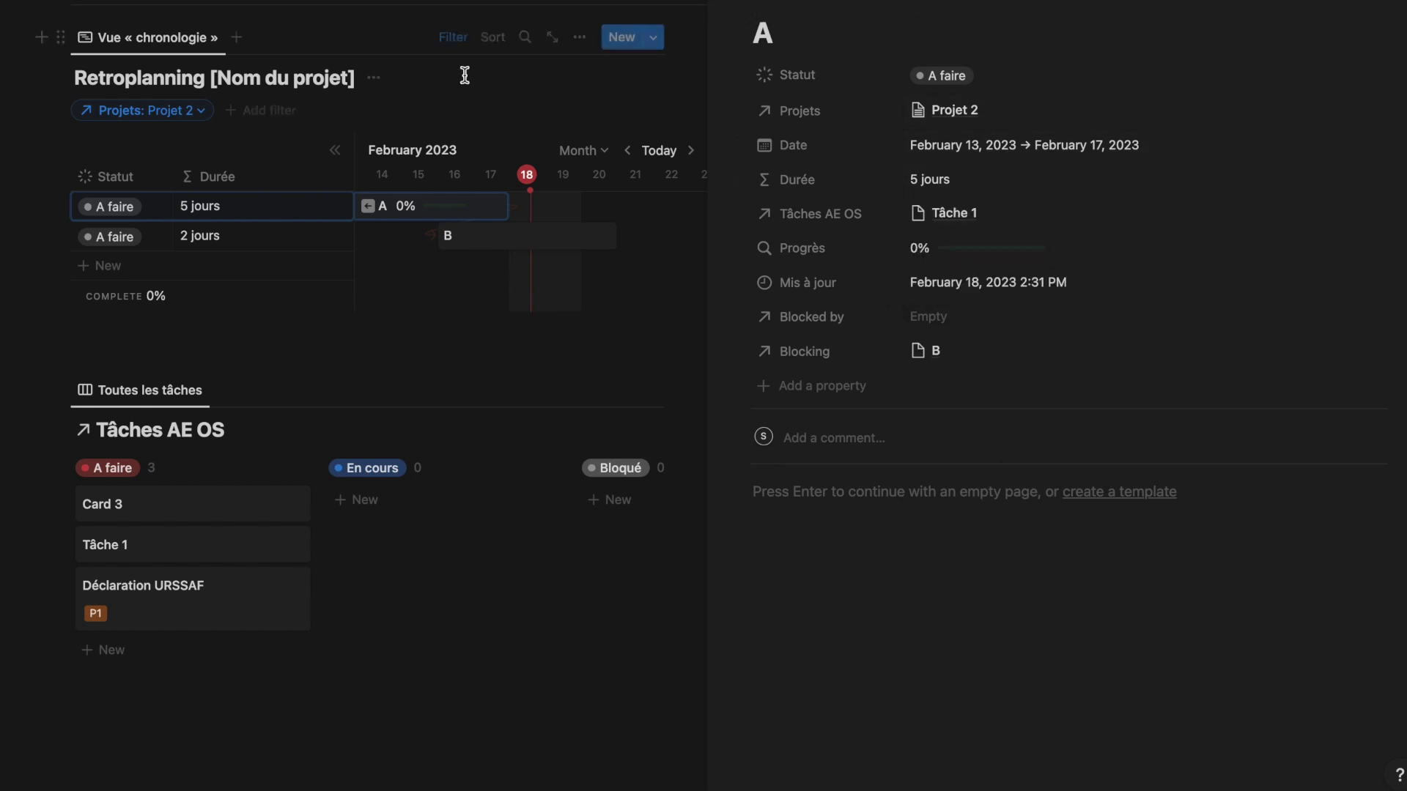
Close entry A and rename the timeline heading as Retroplanning Projet 2
click(359, 92)
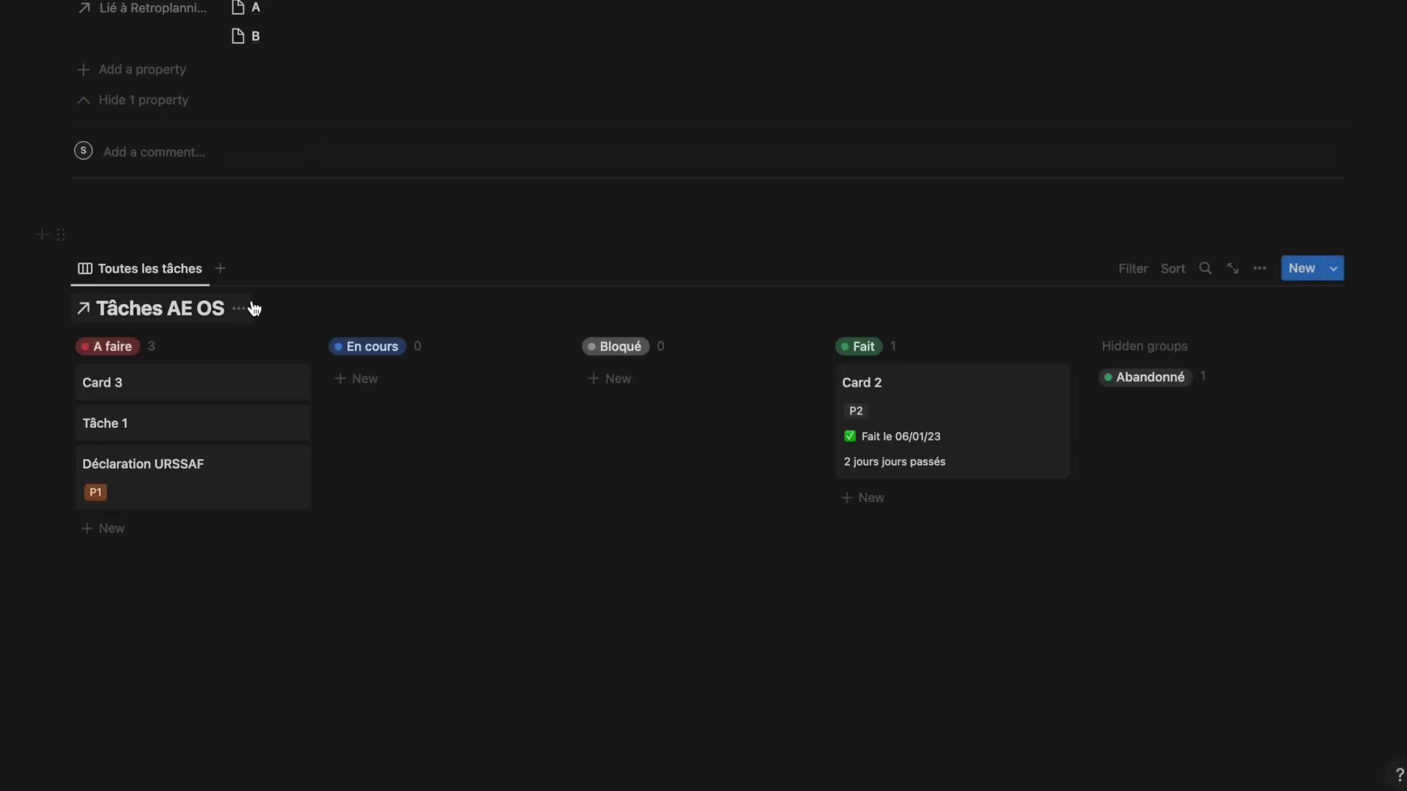
scroll(251, 304, up, 2)
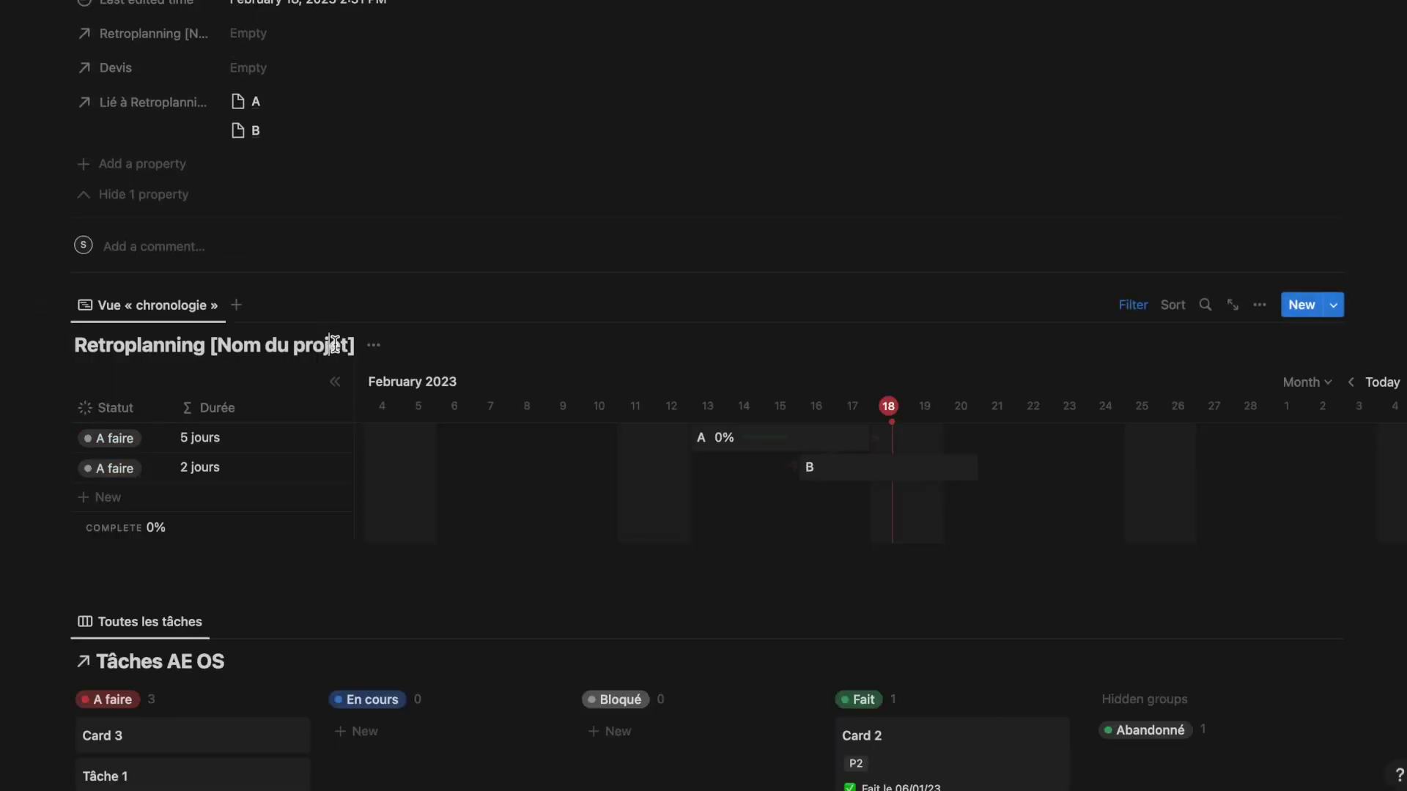
key(alt+BackSpace)
key(alt+BackSpace)
key(alt+BackSpace)
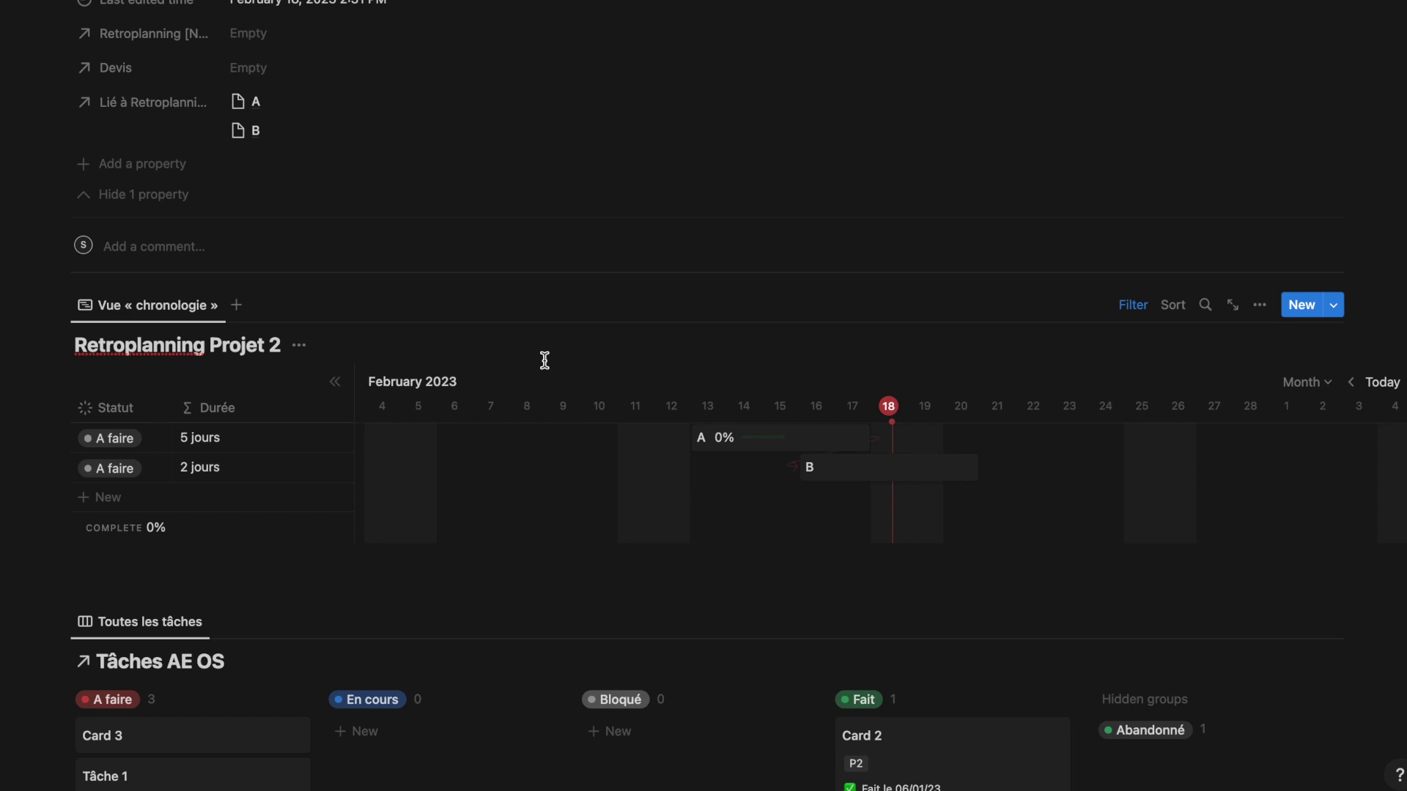
Filter the Tâches AE OS board to tasks whose Lié à Retroplanning relation contains A
scroll(342, 620, down, 2)
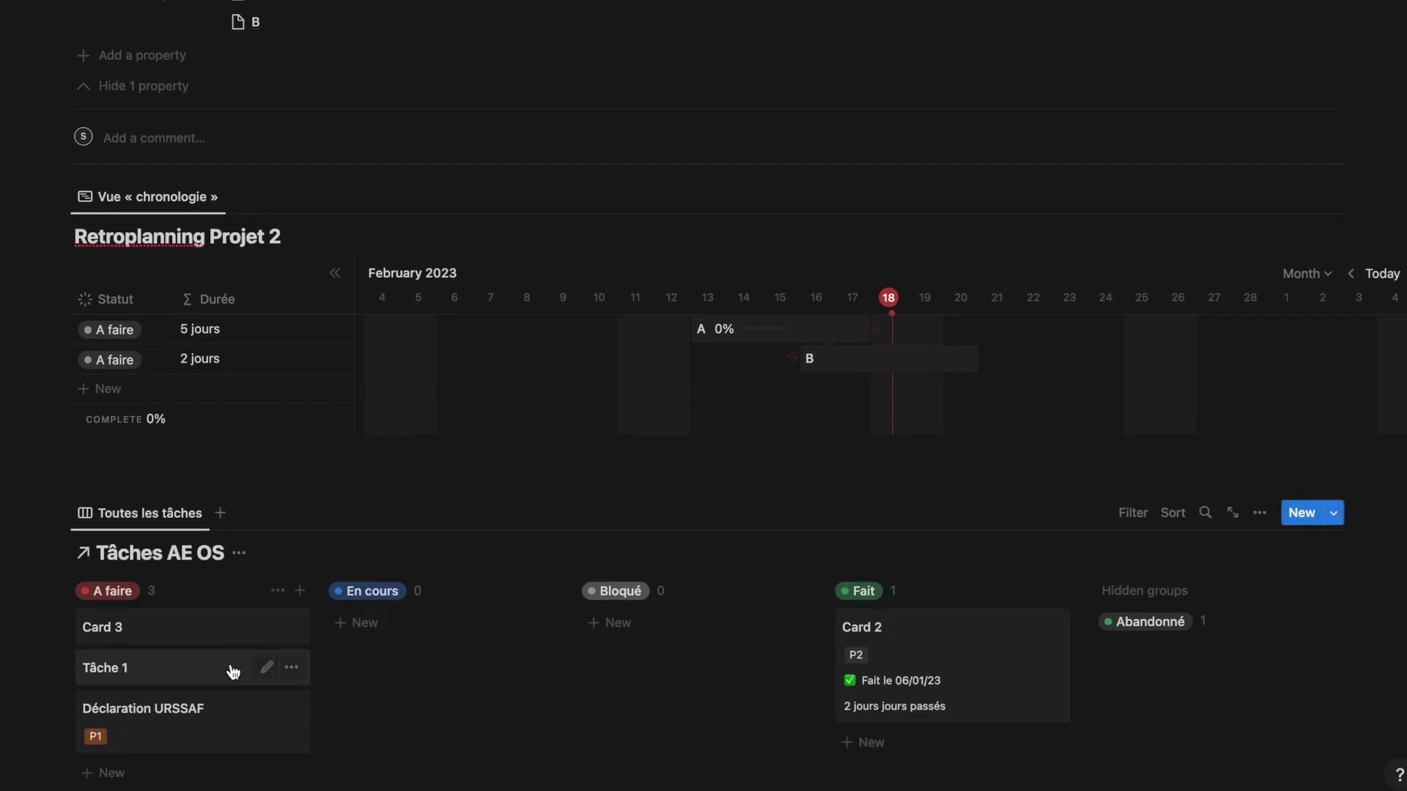
click(224, 672)
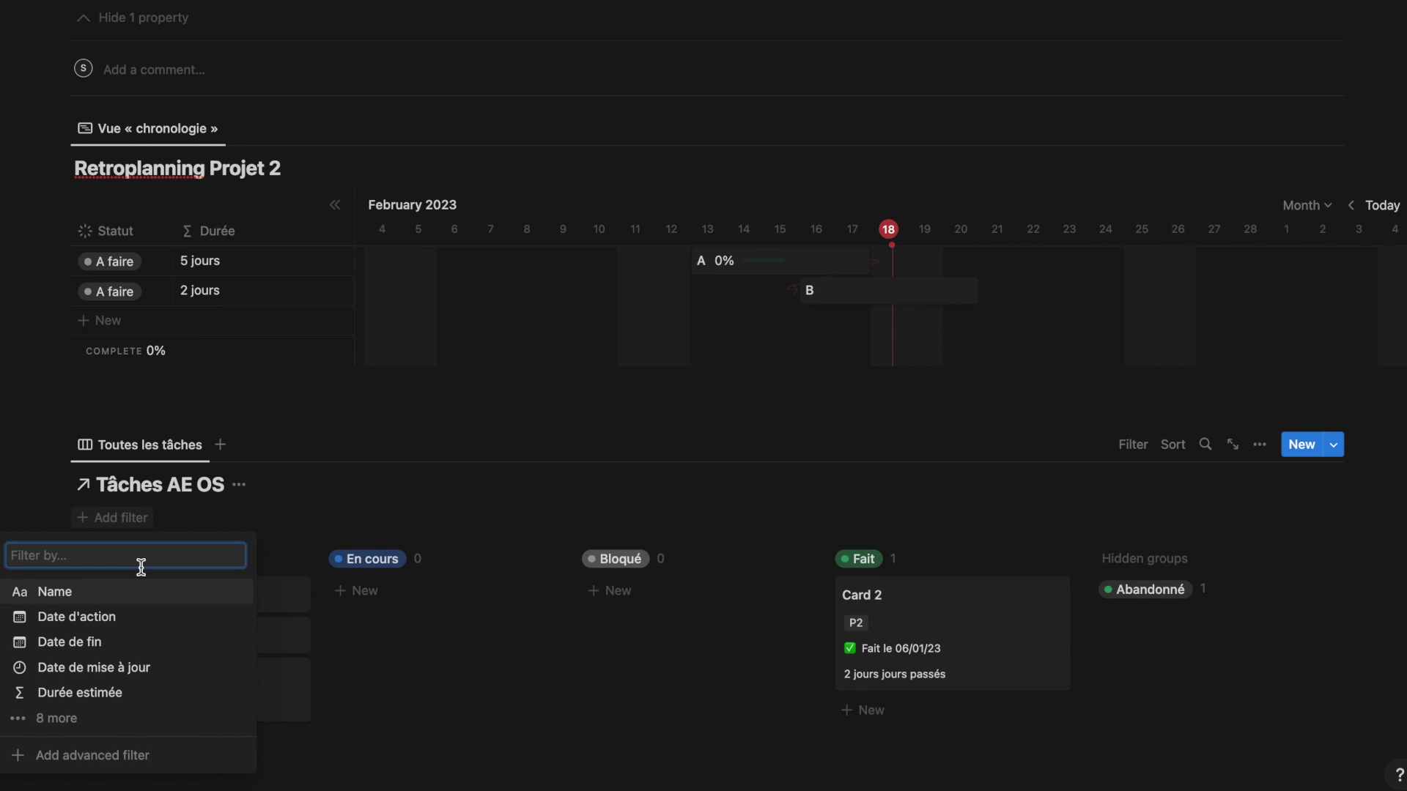
text(li)
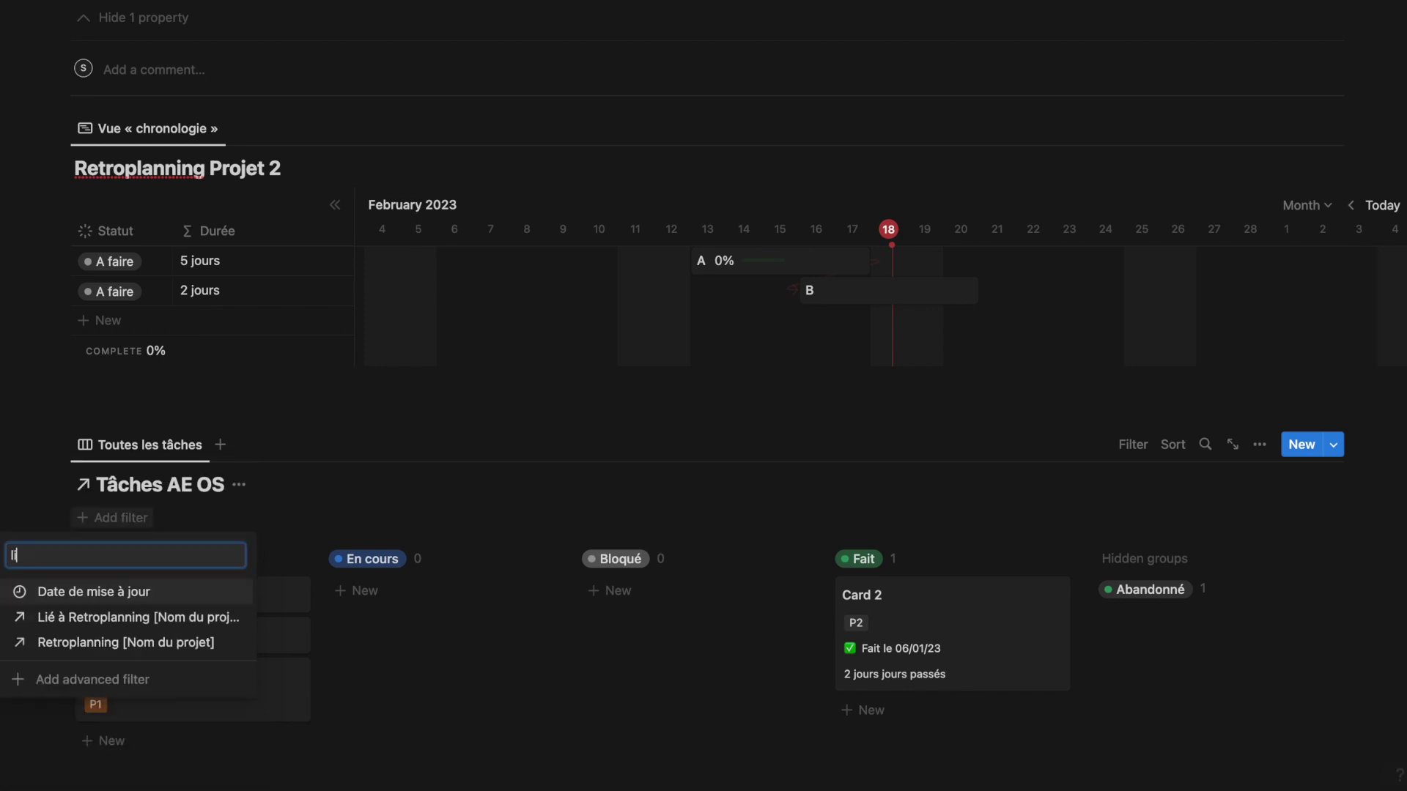
click(134, 619)
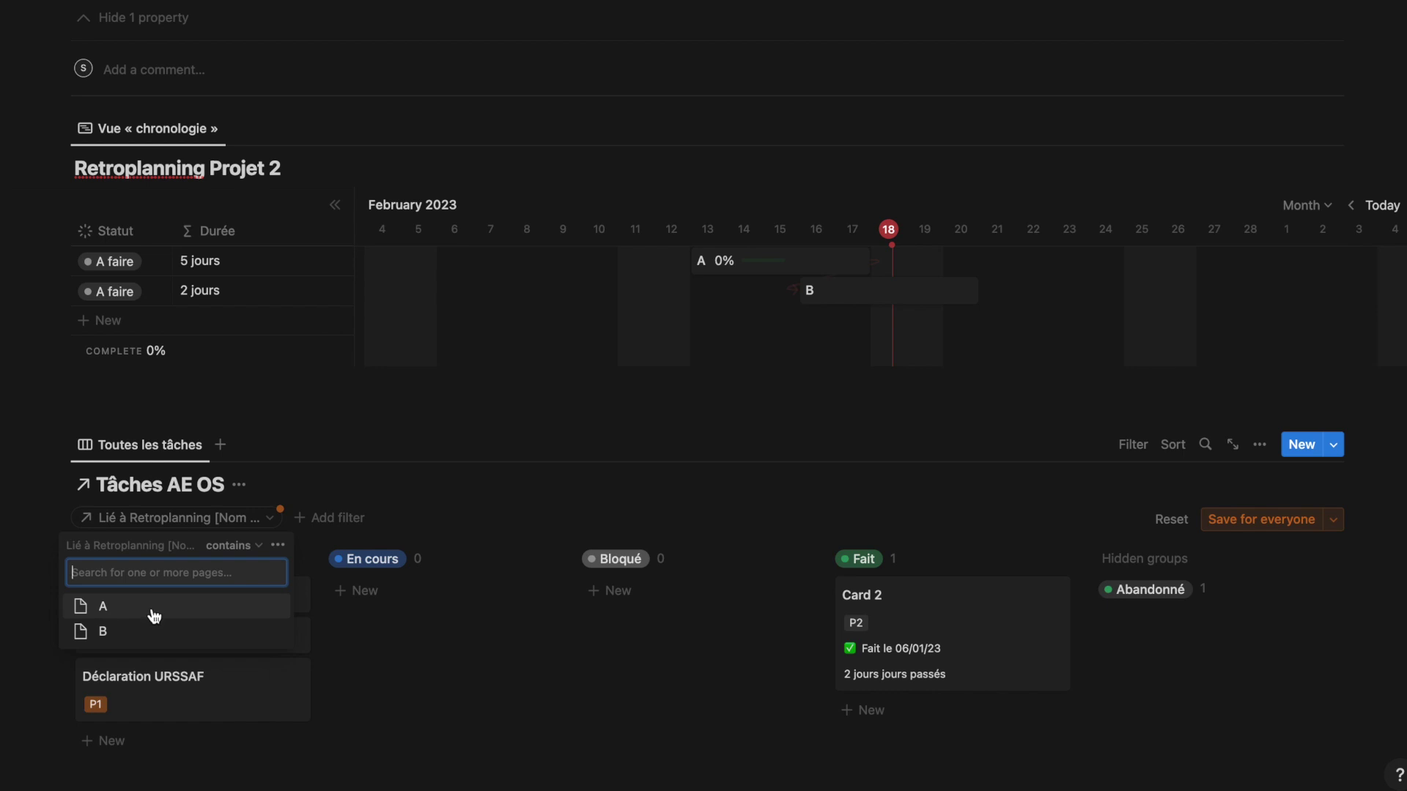
click(154, 614)
click(378, 657)
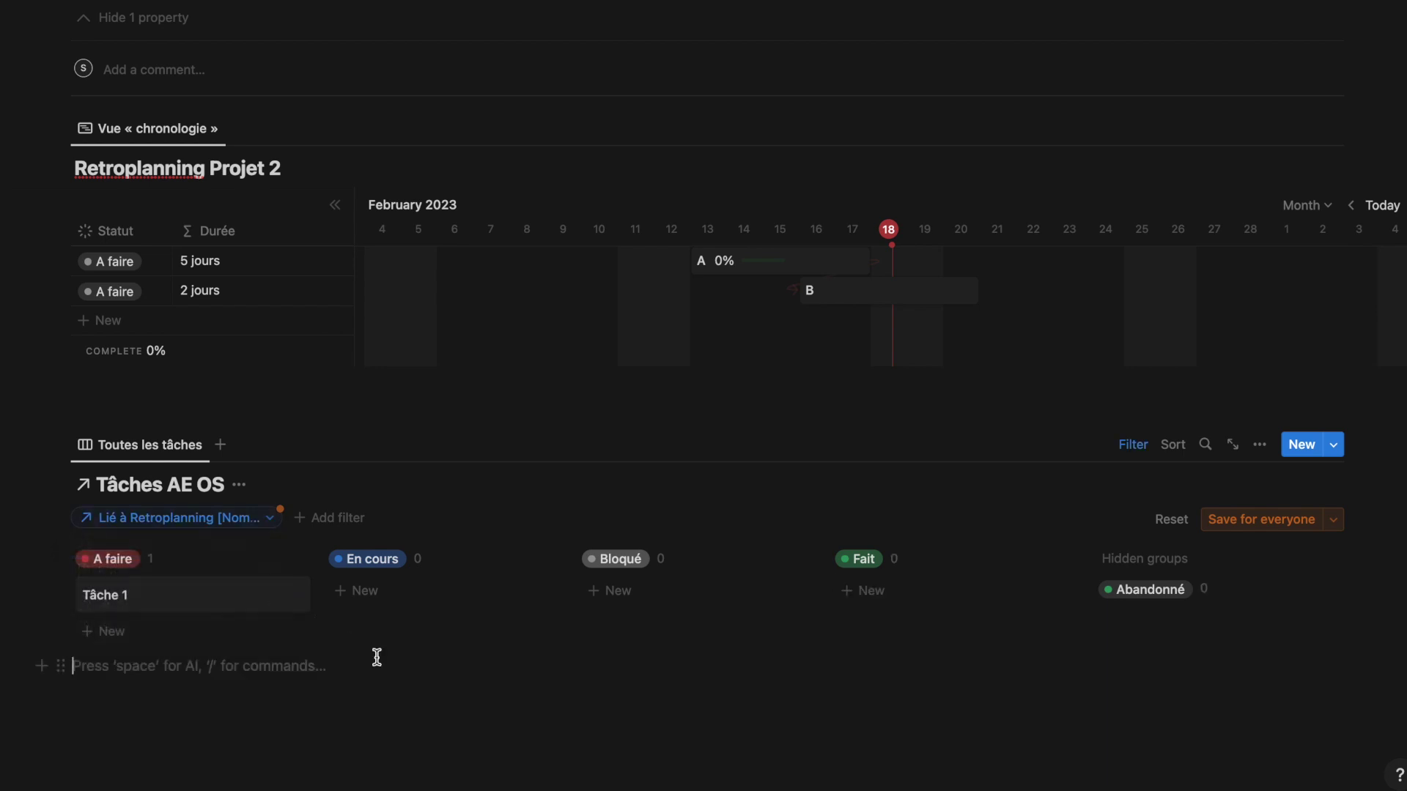
Add a task named Tâche 2 to the A faire column of the filtered board
click(240, 635)
text(Tâche 2)
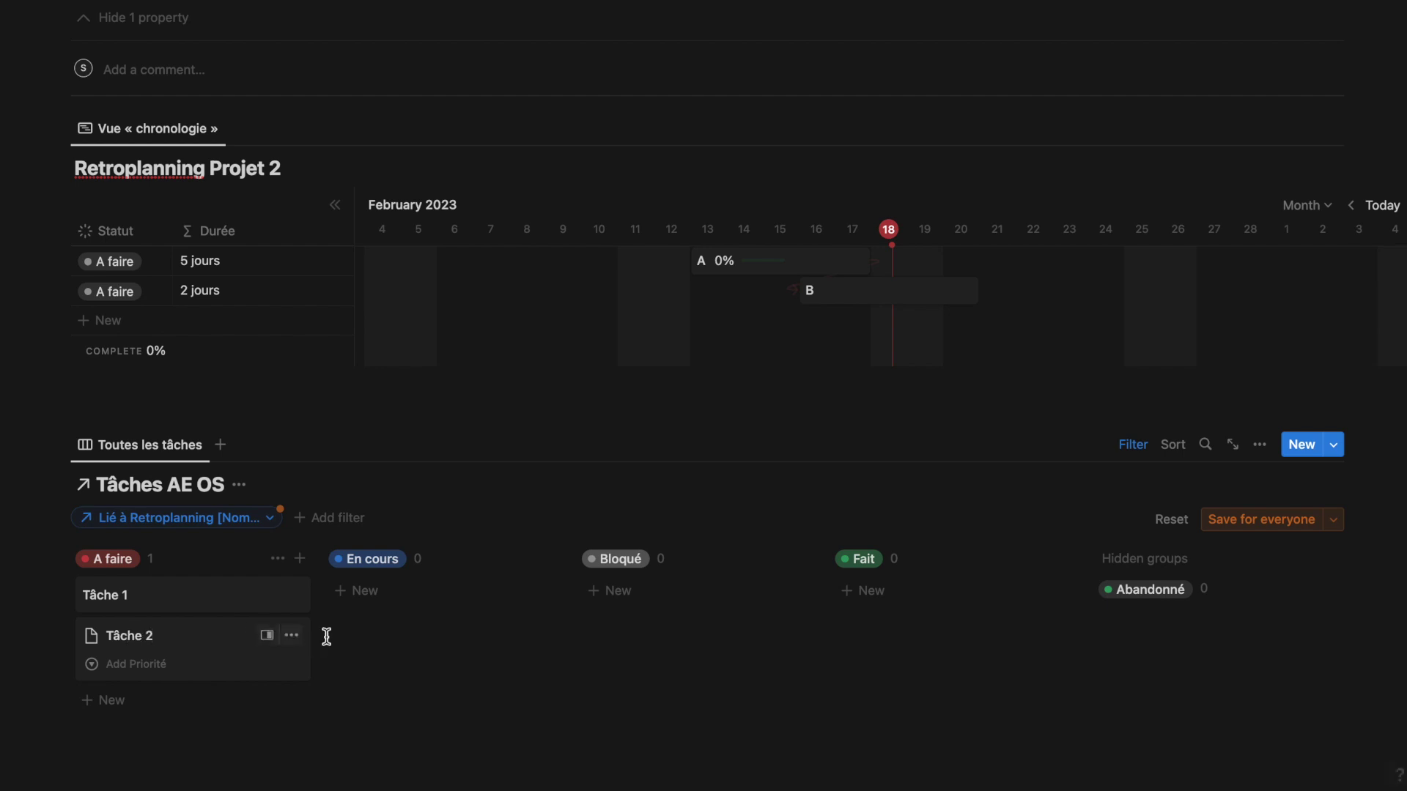
key(Escape)
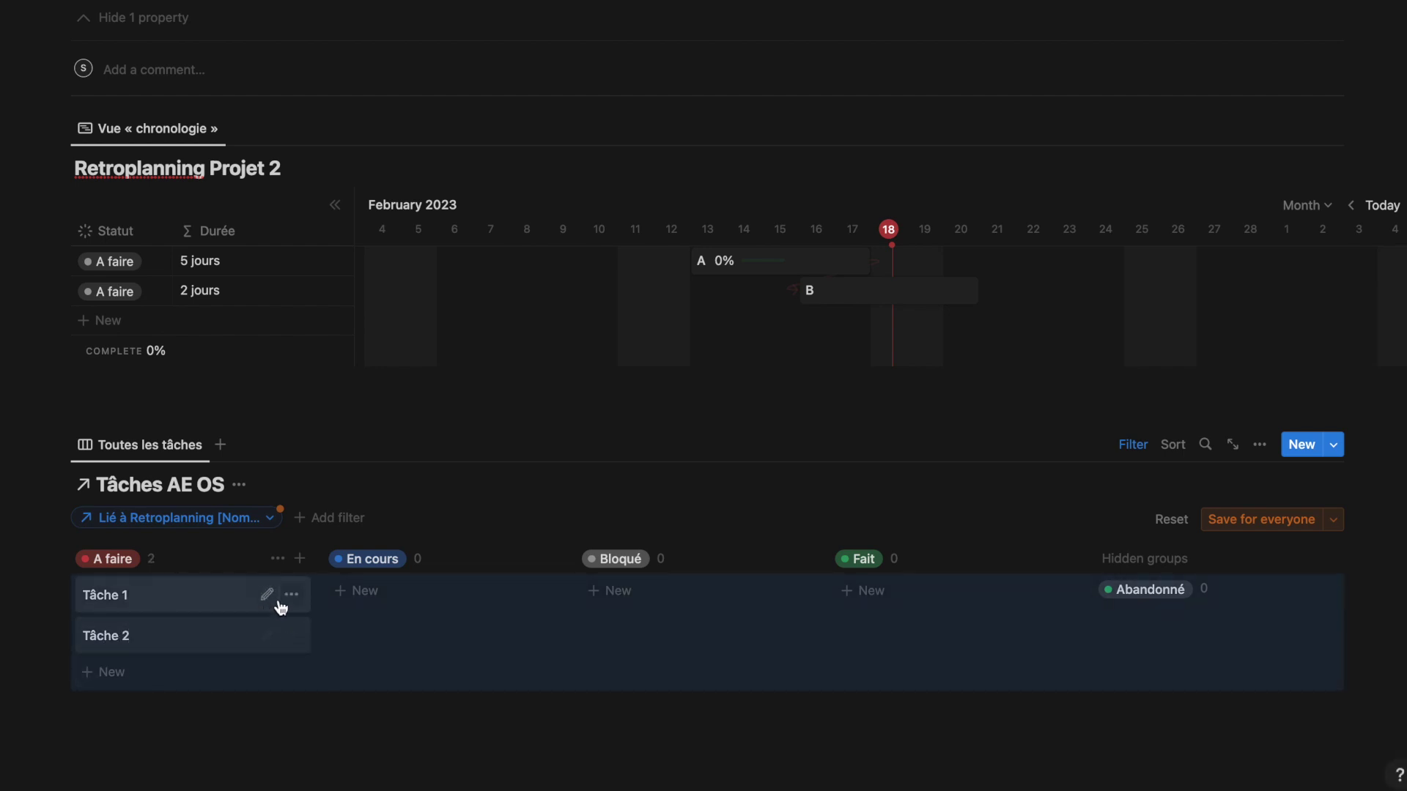
Give Tâche 1 priority P1 and set both its Date d'action and Date de fin to February 18, 2023
click(223, 599)
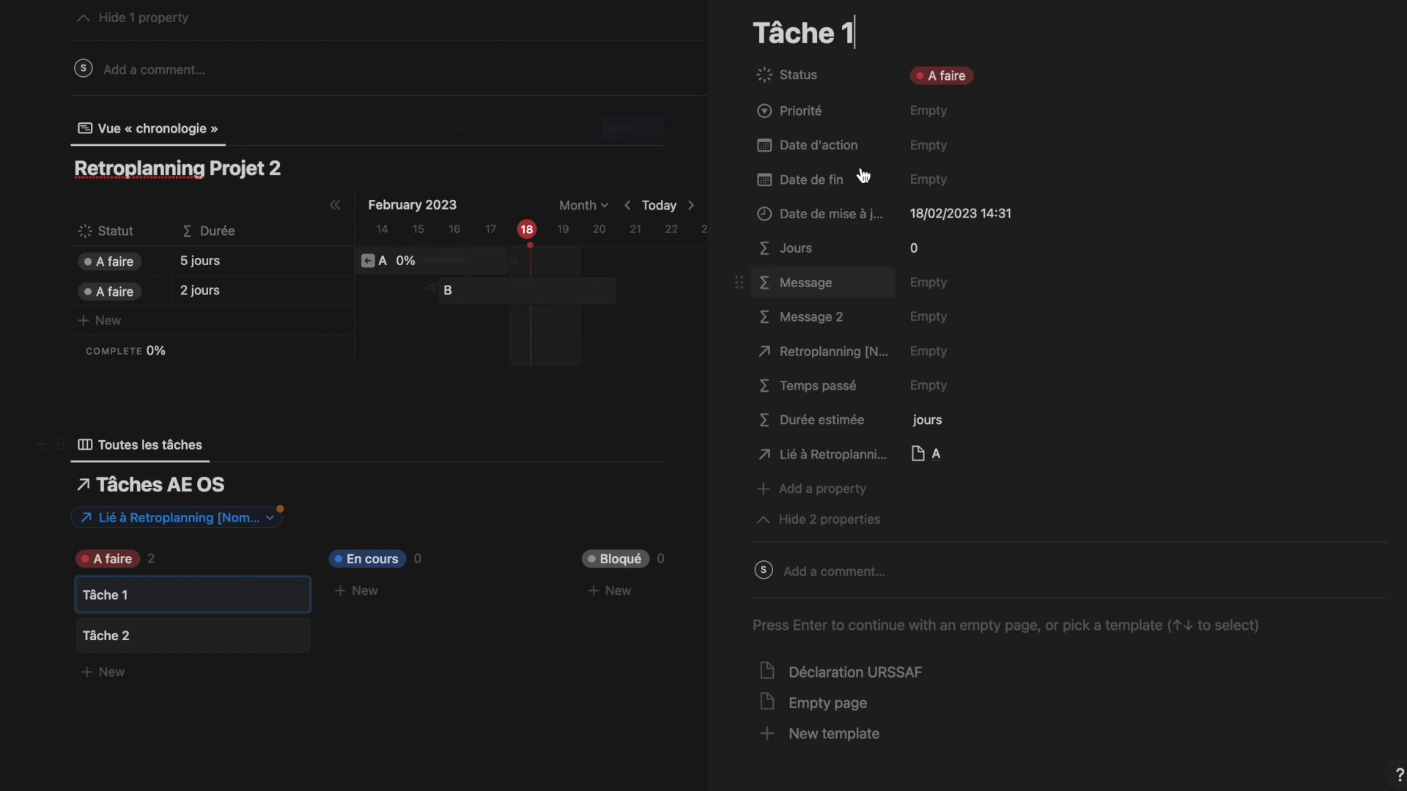
click(952, 129)
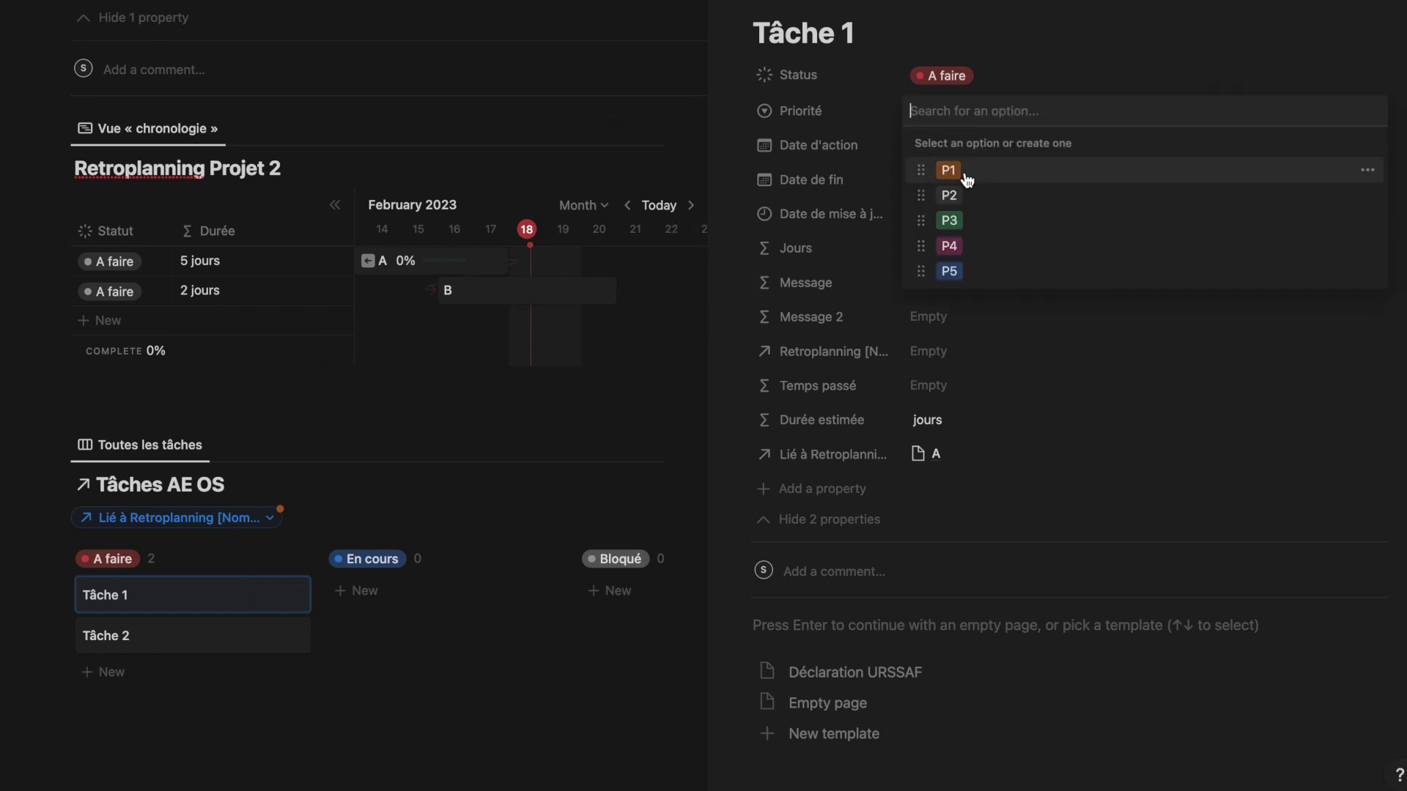
click(966, 172)
click(978, 147)
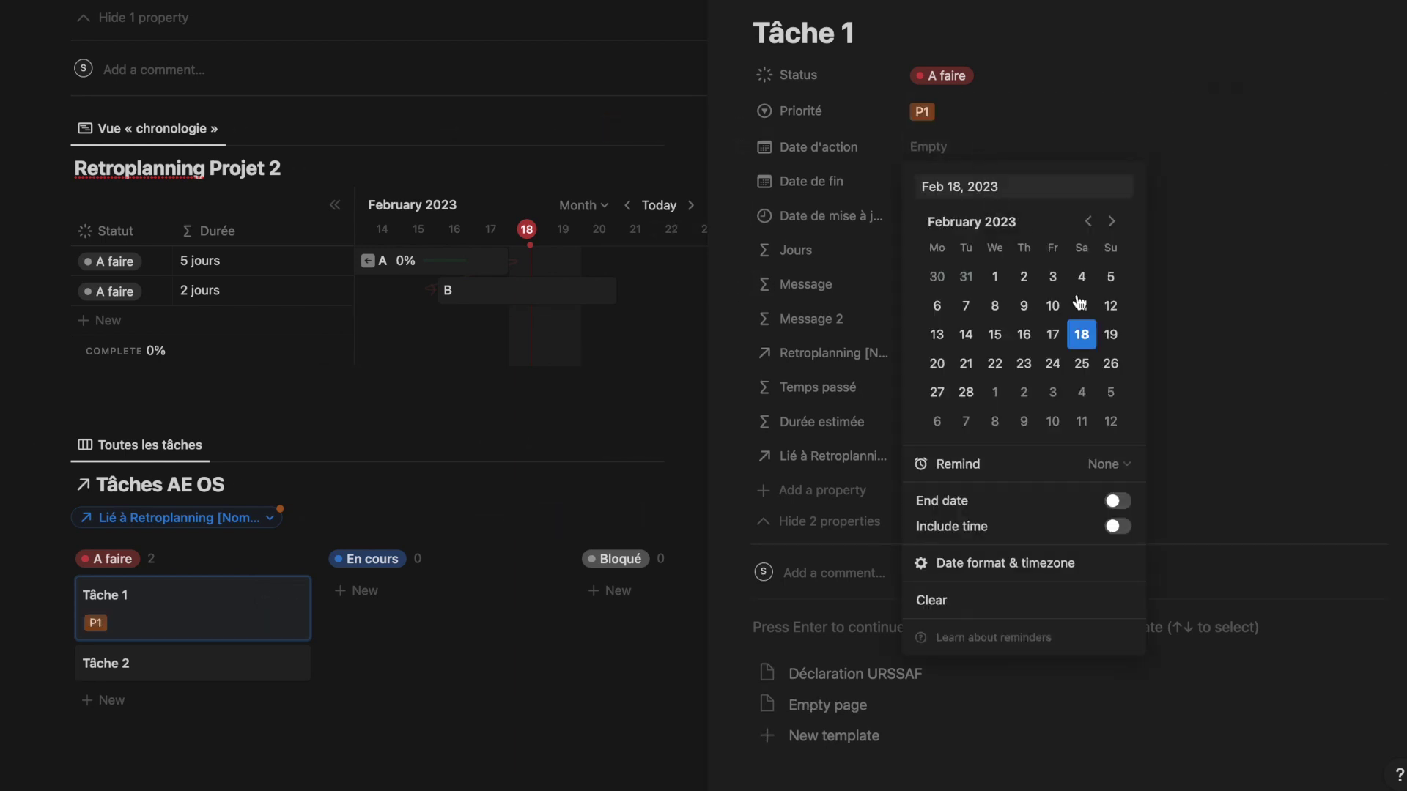
click(1081, 334)
click(1187, 144)
click(1052, 189)
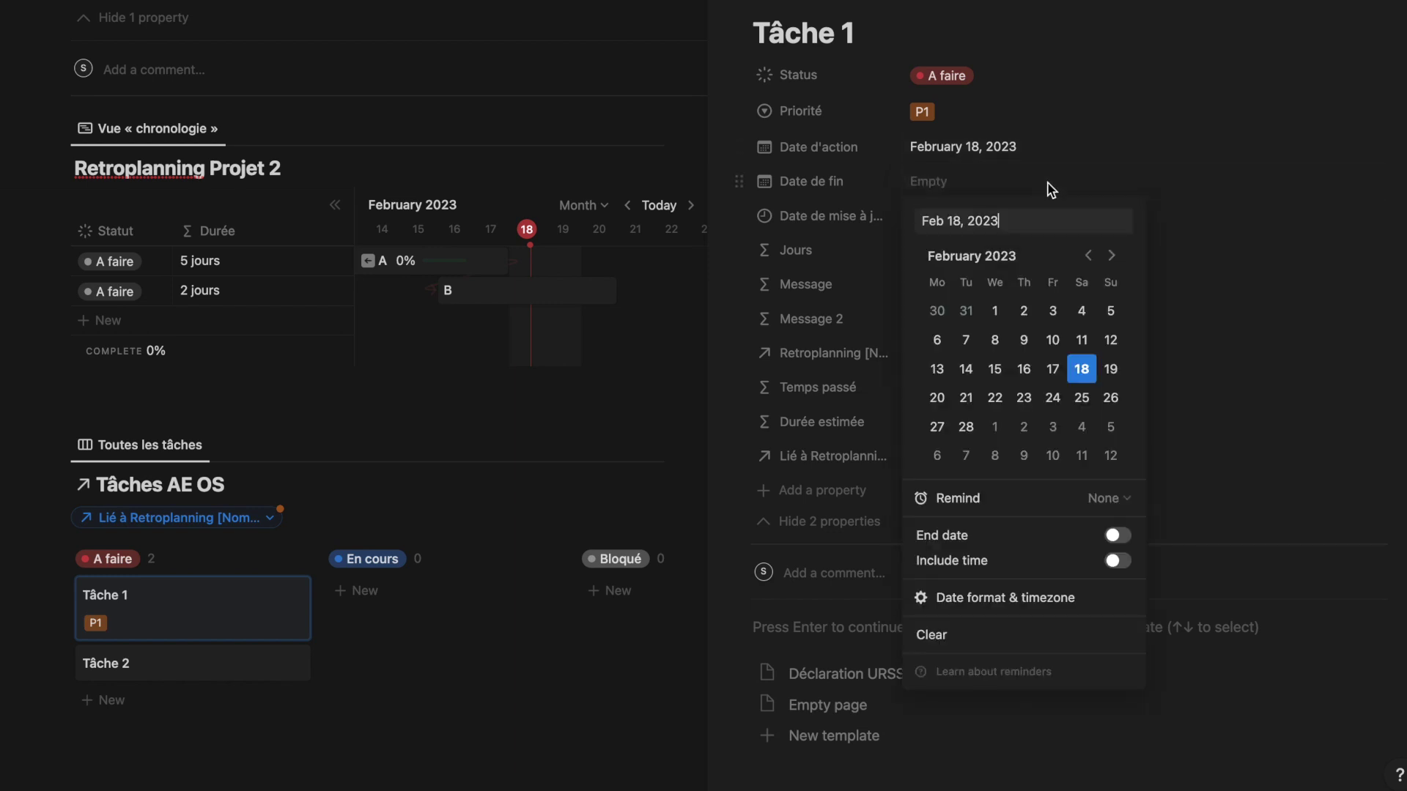
click(1083, 371)
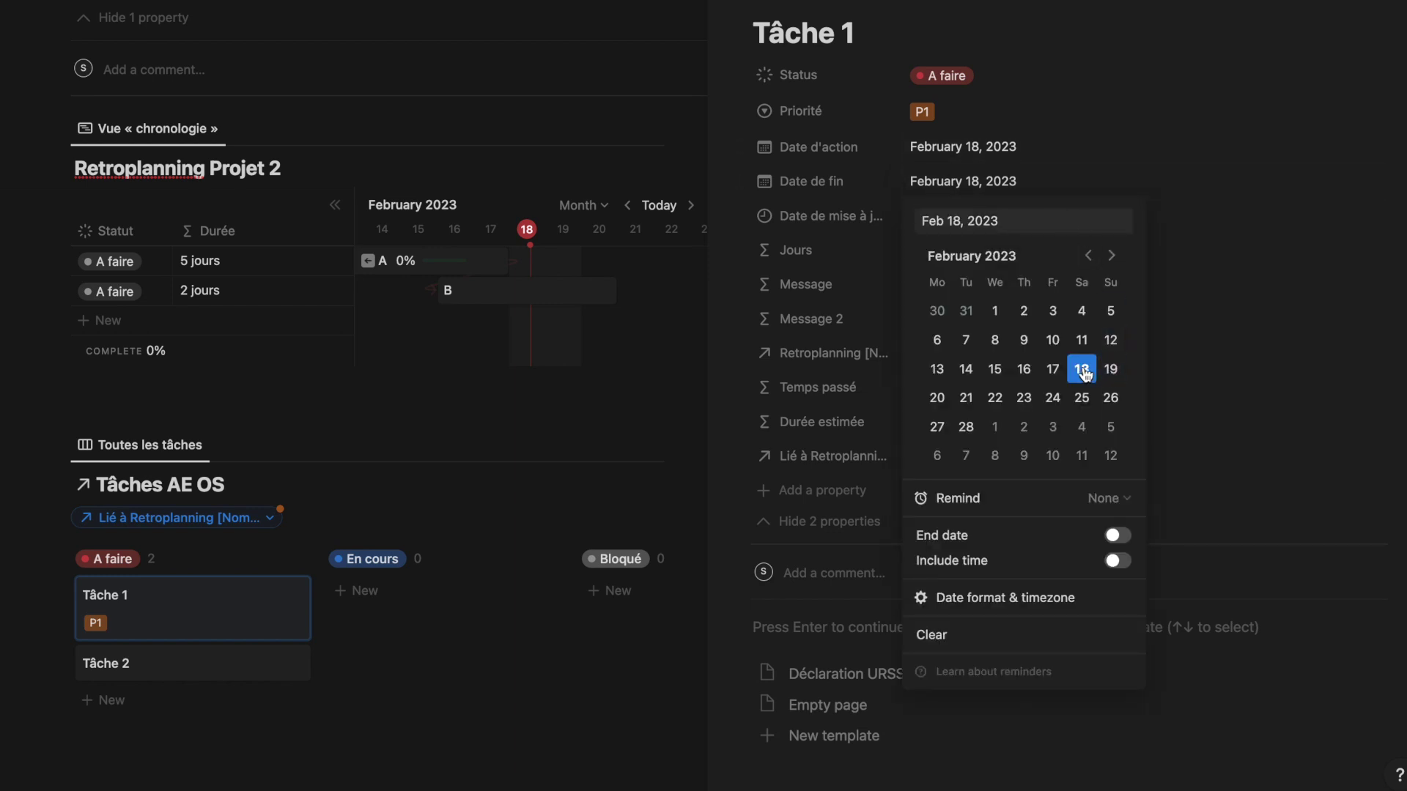
click(1195, 166)
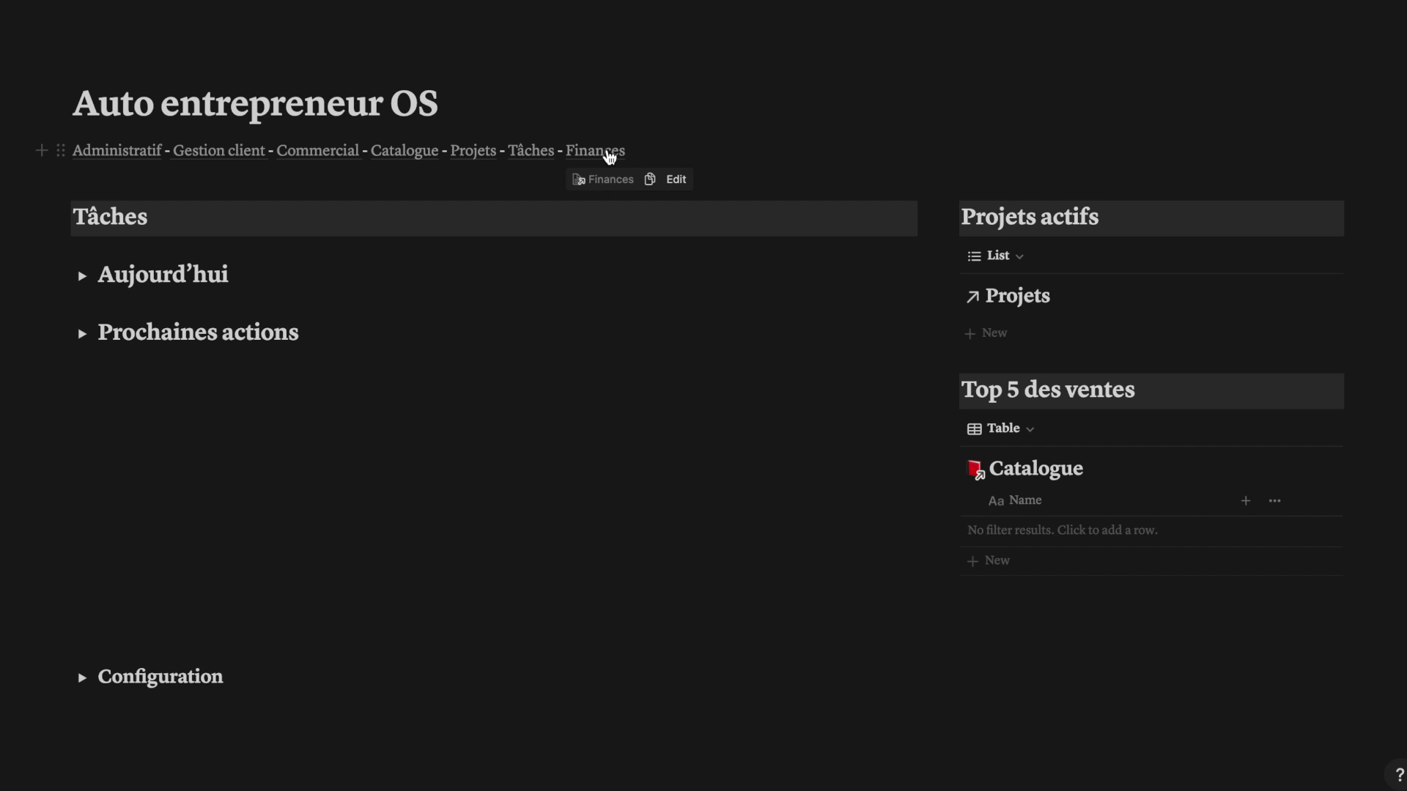
Open the Finances page from the workspace home and examine the Balance AE and Seuil de rentabilité tables
click(609, 156)
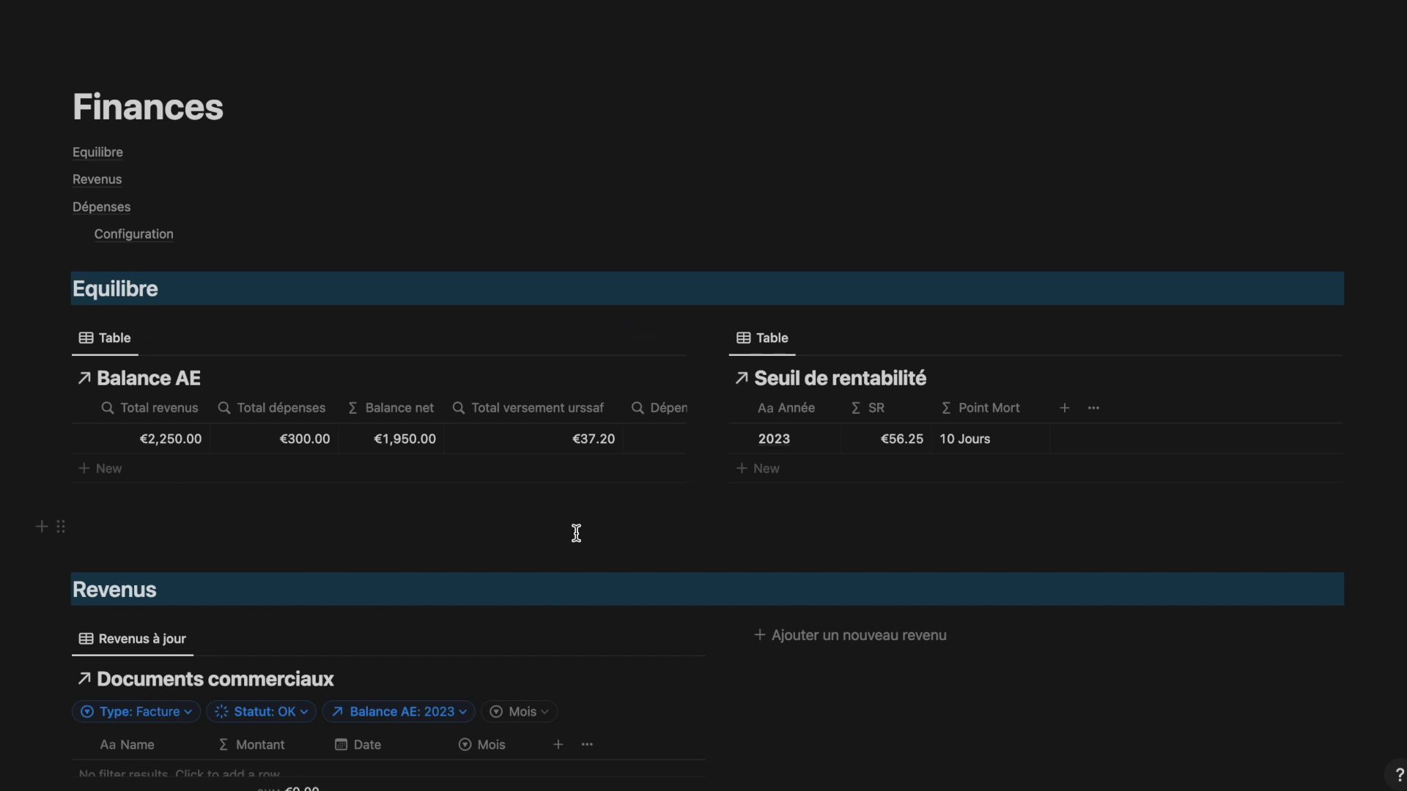
scroll(576, 533, down, 5)
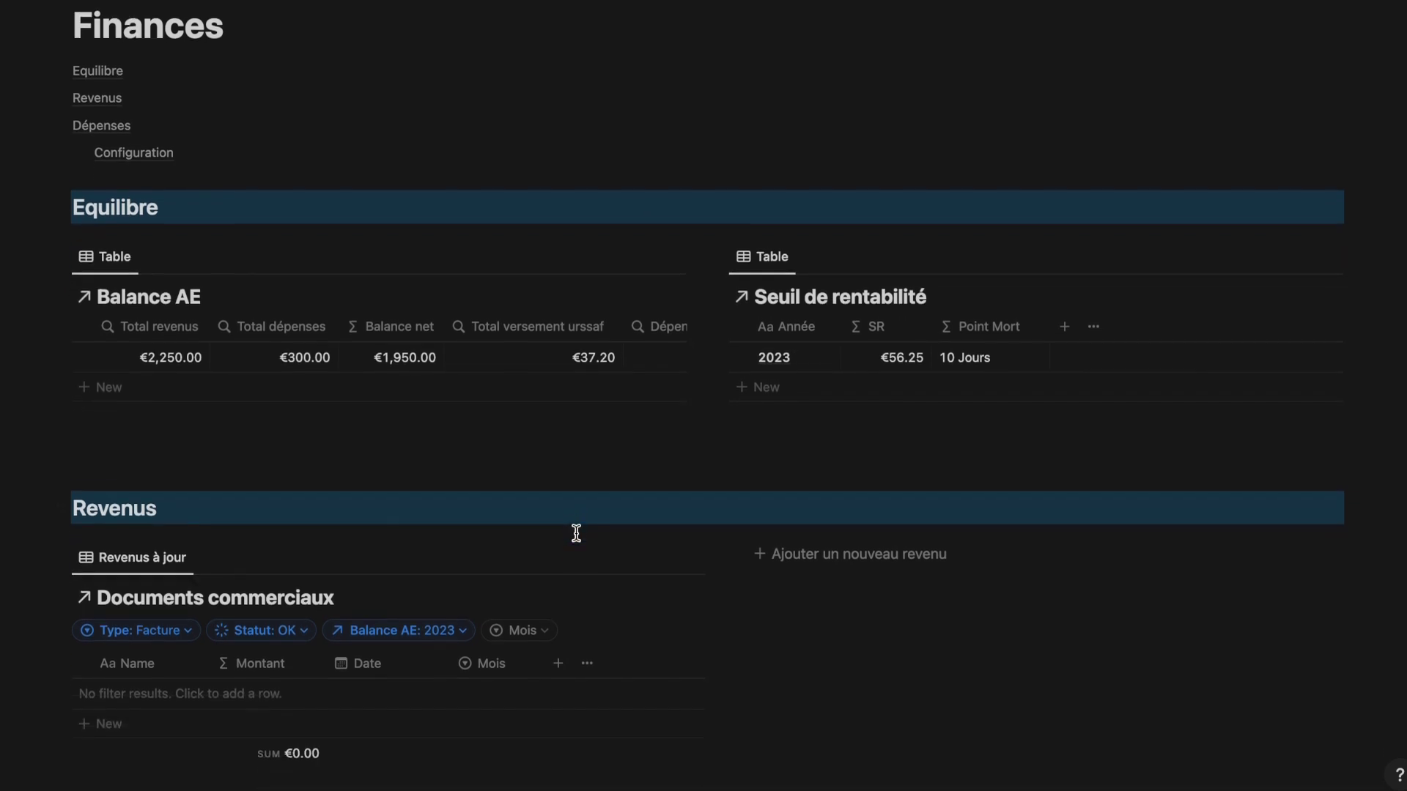
scroll(576, 533, down, 1)
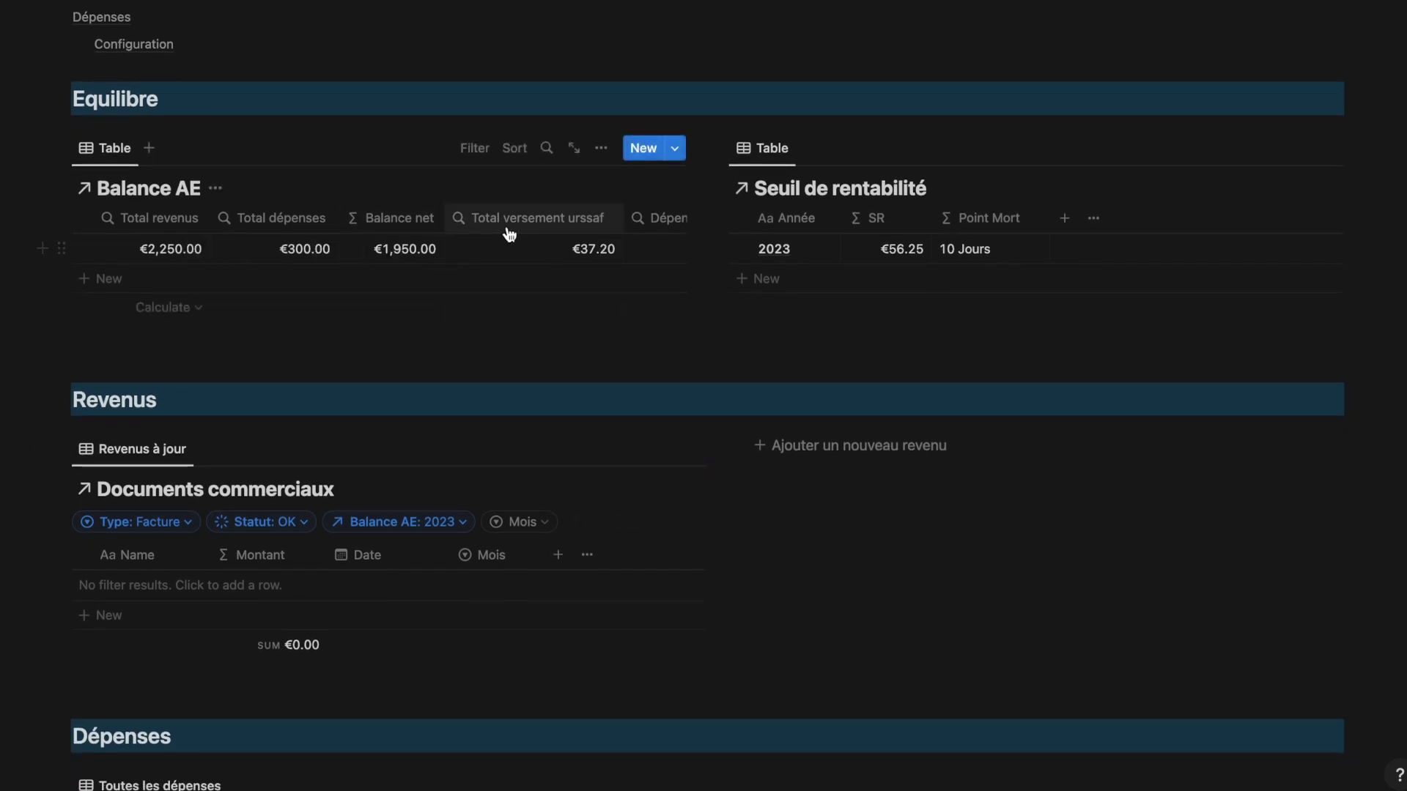
scroll(559, 253, right, 5)
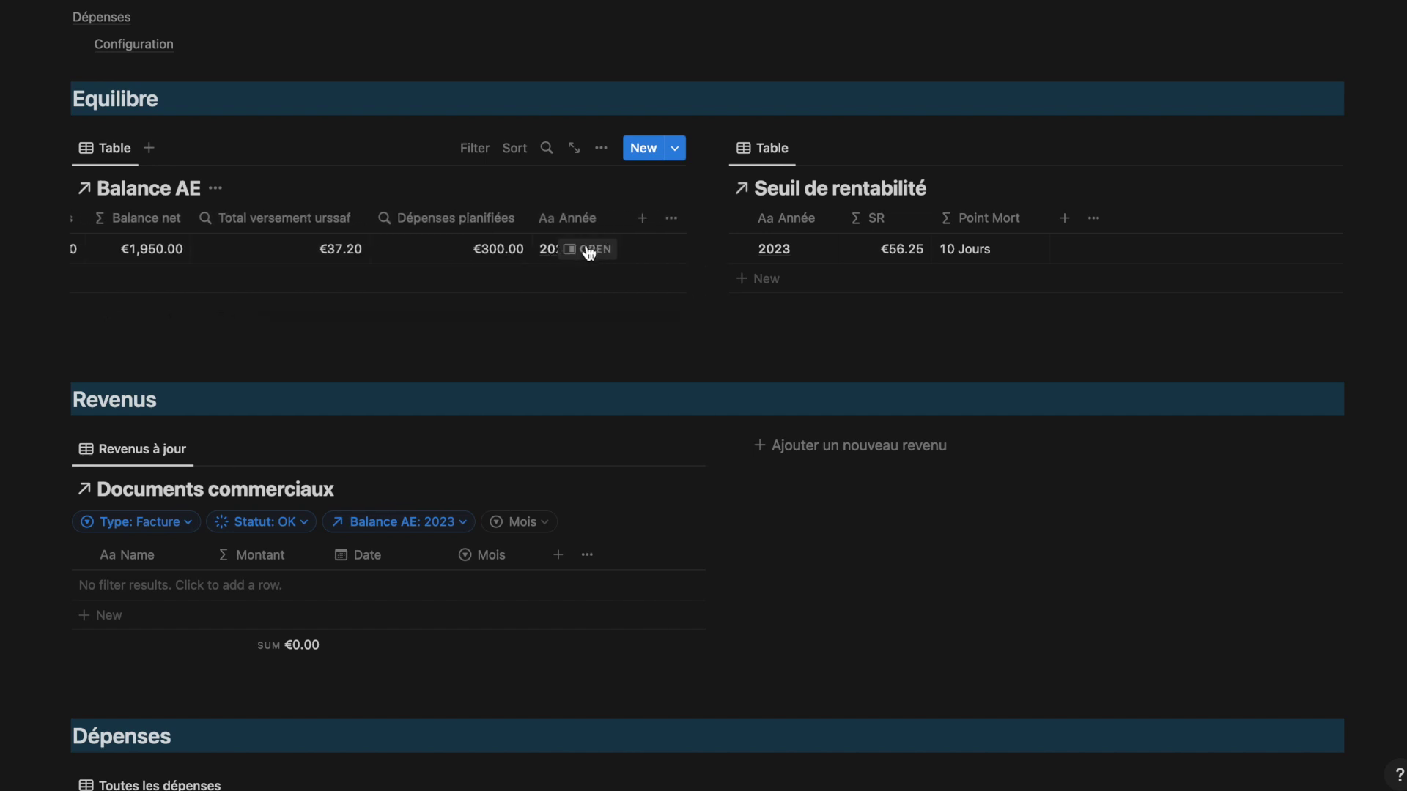
scroll(543, 251, left, 5)
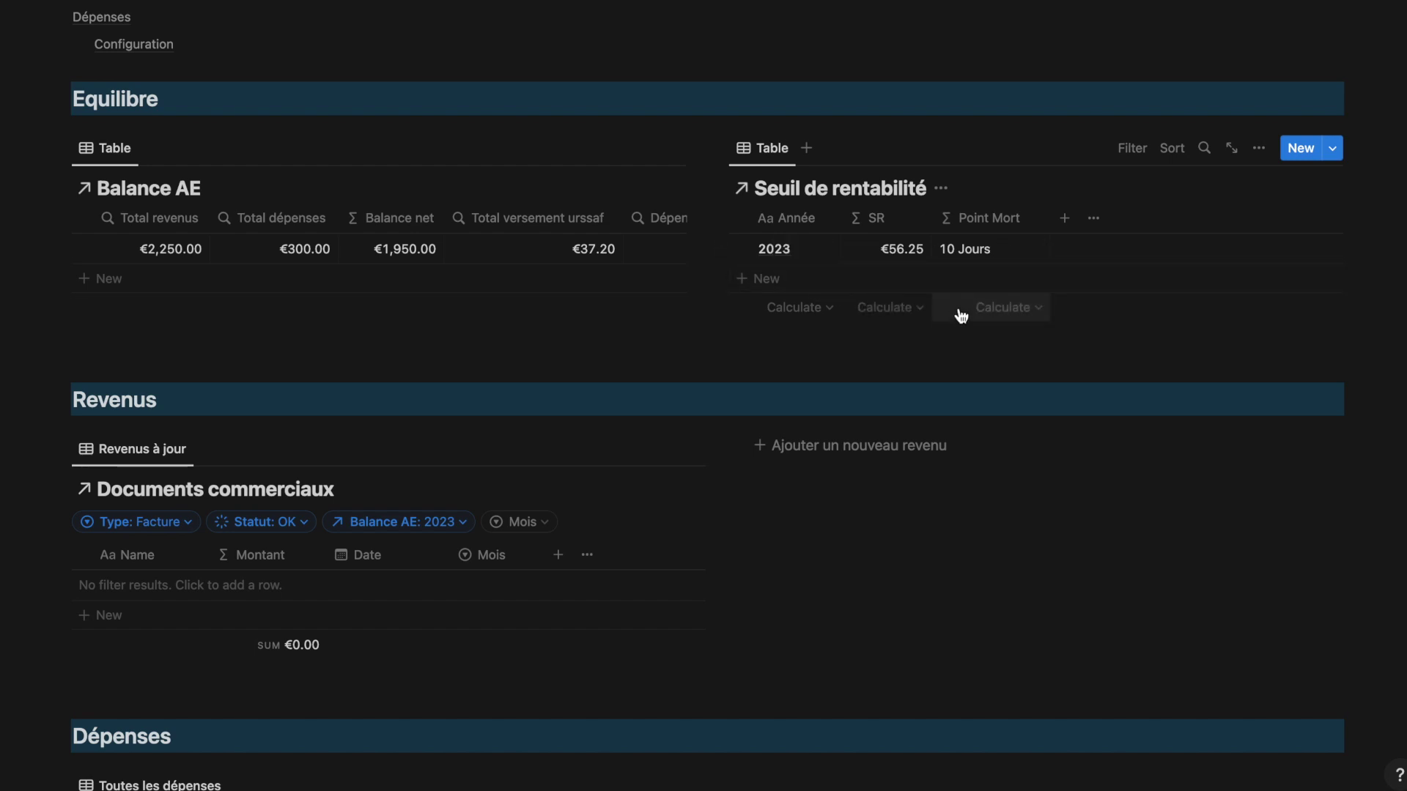
Inspect the Statut filter options of the Documents commerciaux table under Revenus
scroll(961, 316, down, 3)
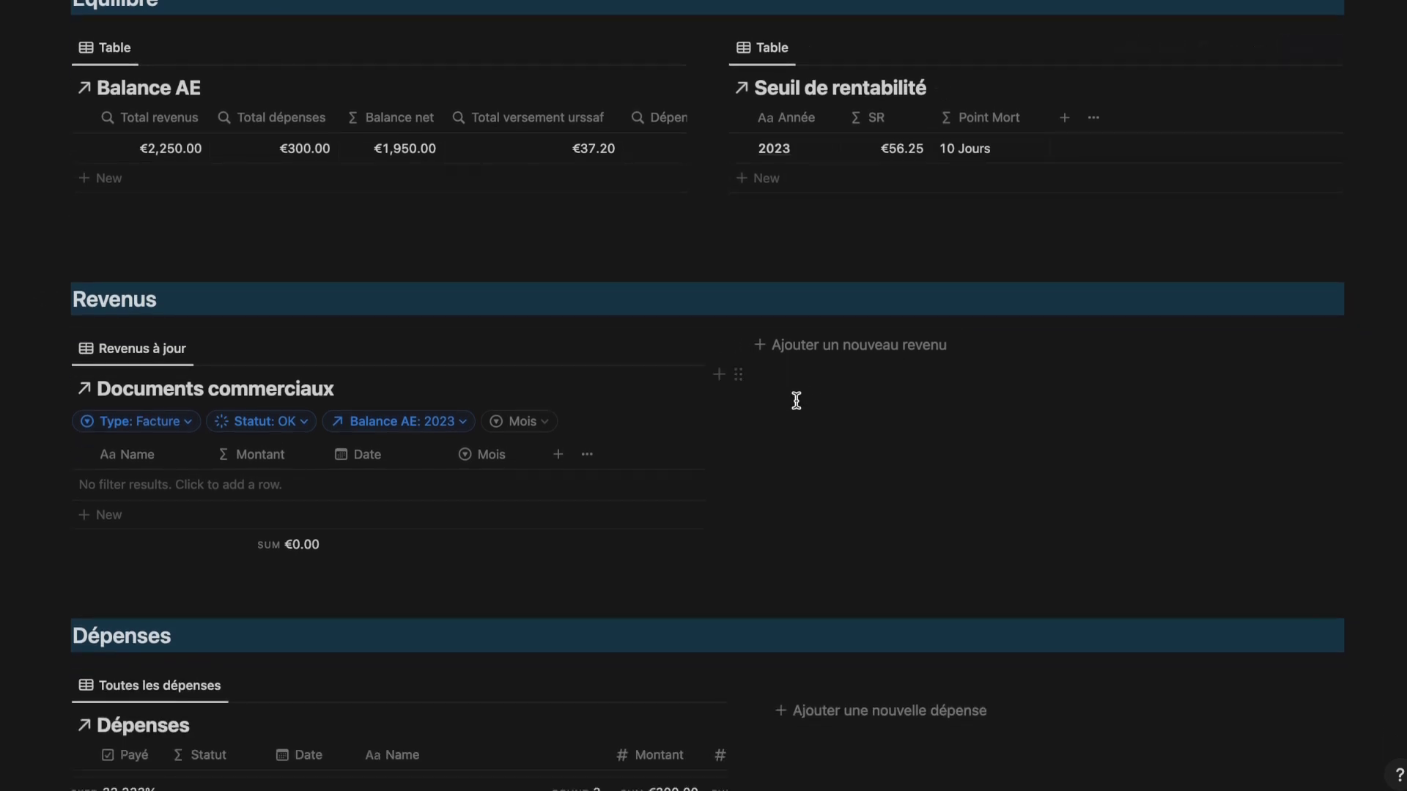
scroll(800, 394, down, 1)
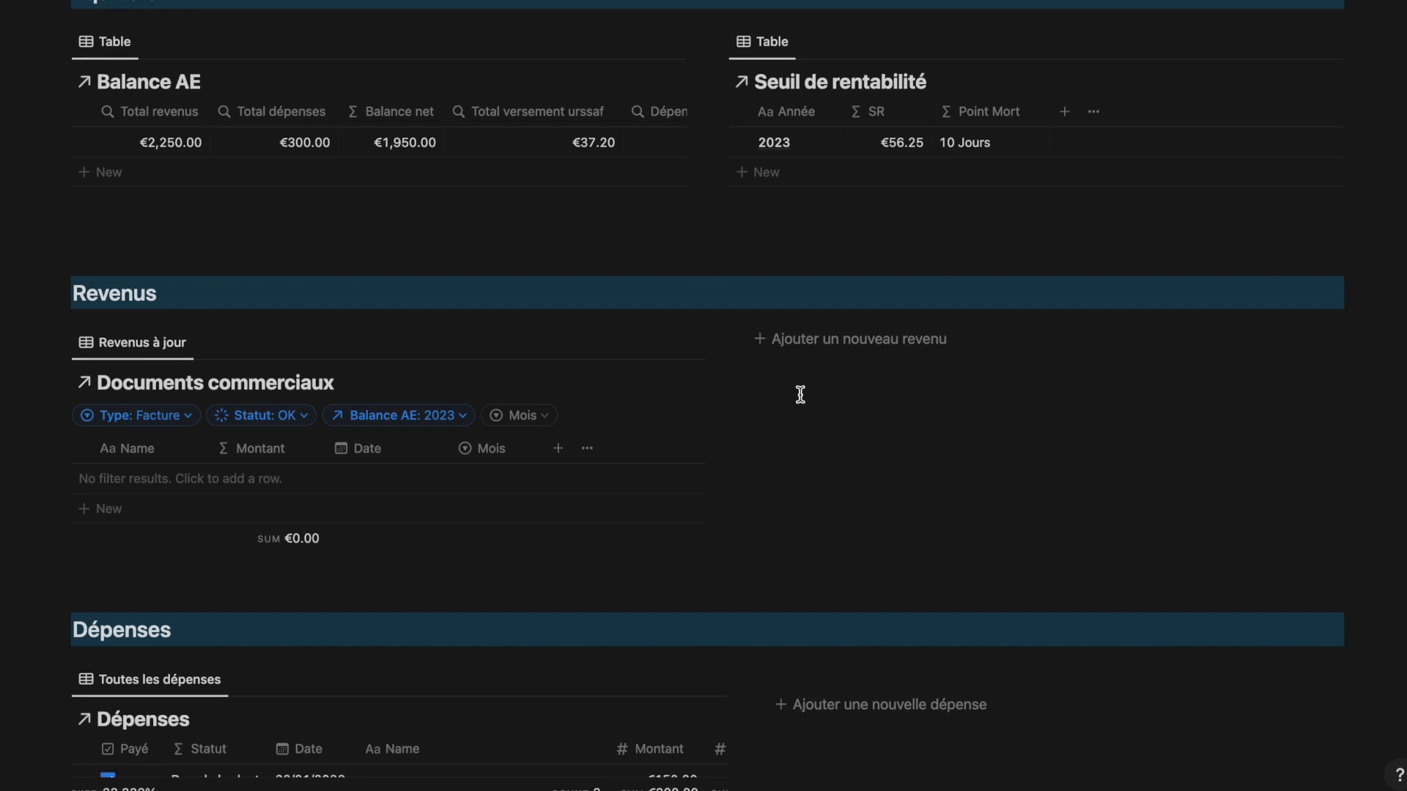
click(304, 415)
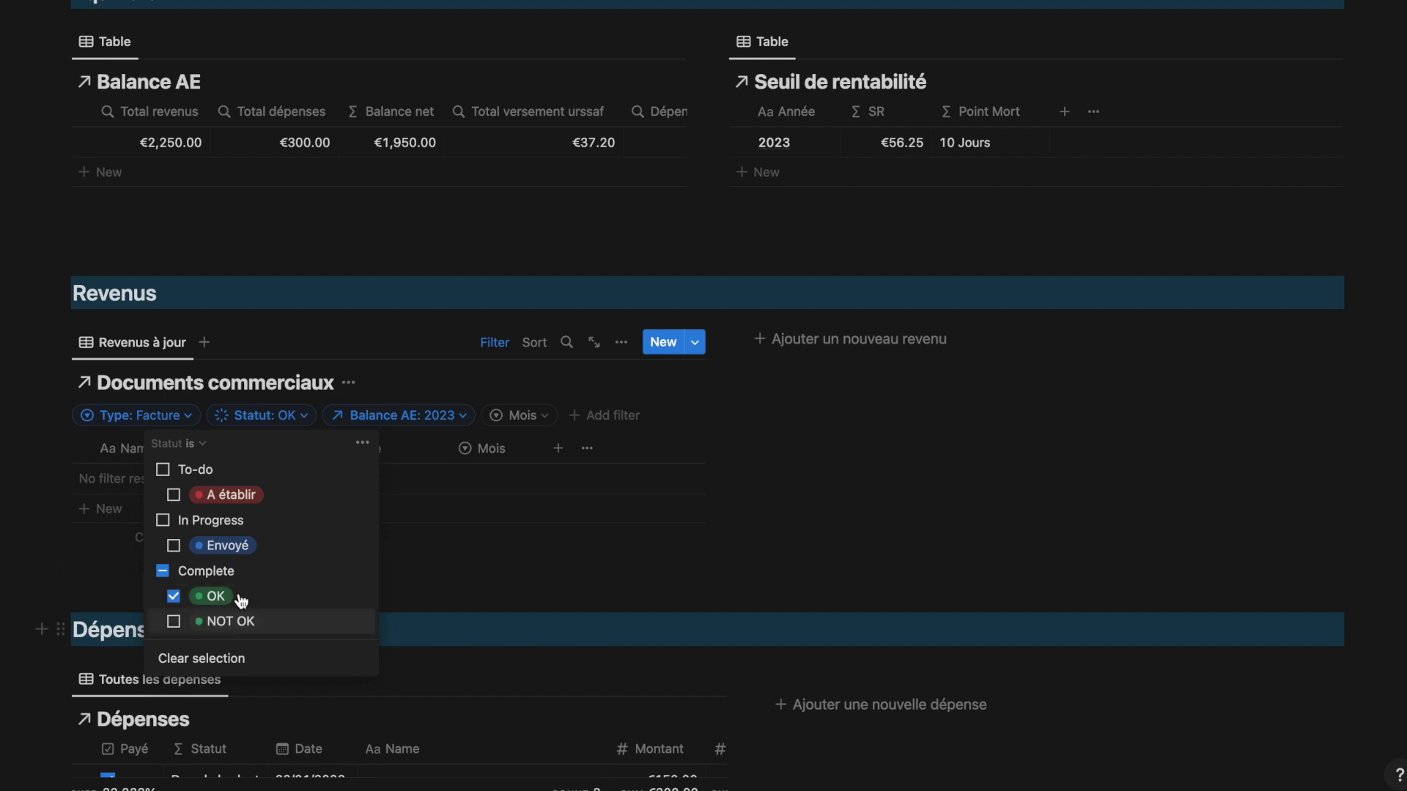
click(420, 523)
Examine the columns of the Dépenses table across to Reversement URSSAF
scroll(415, 522, down, 6)
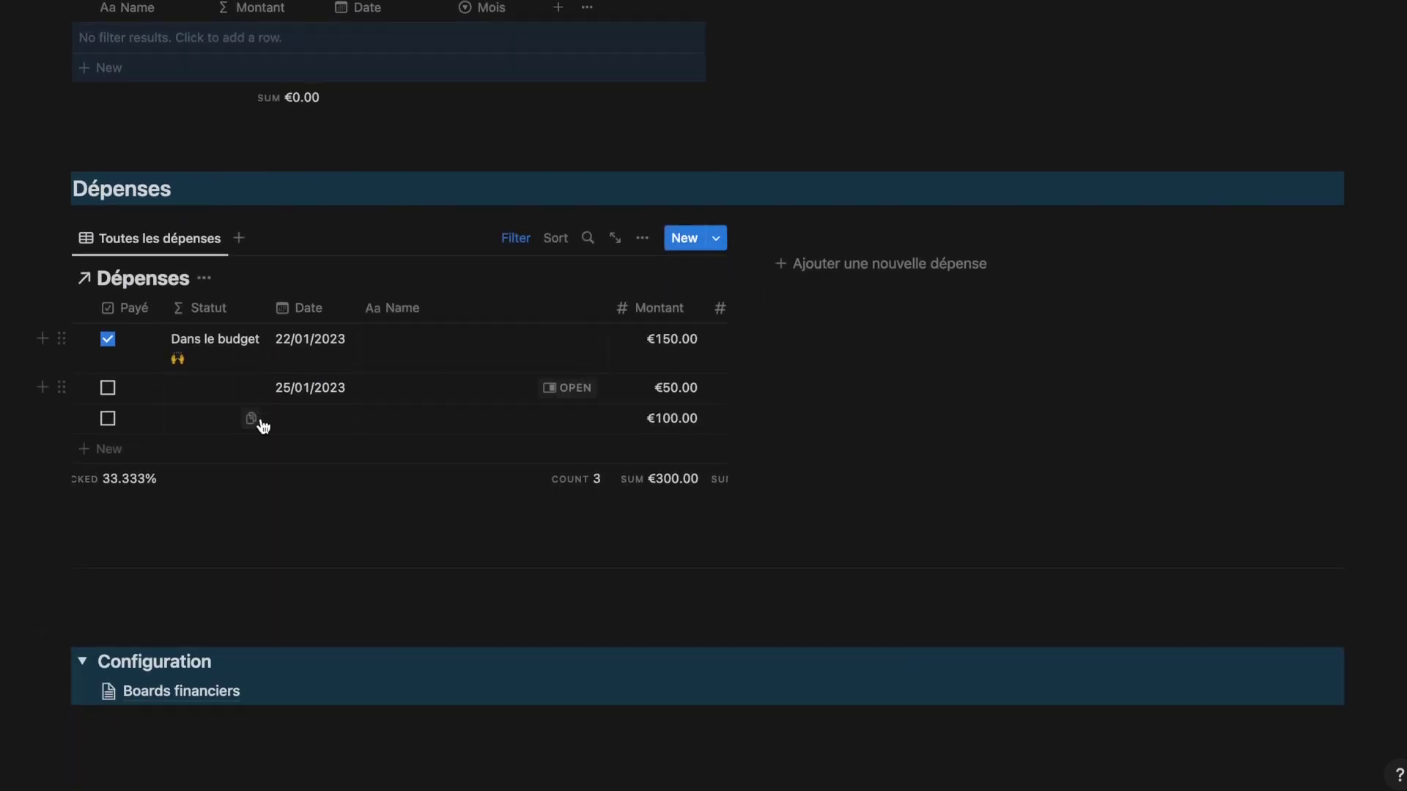
scroll(450, 399, right, 2)
scroll(449, 399, right, 4)
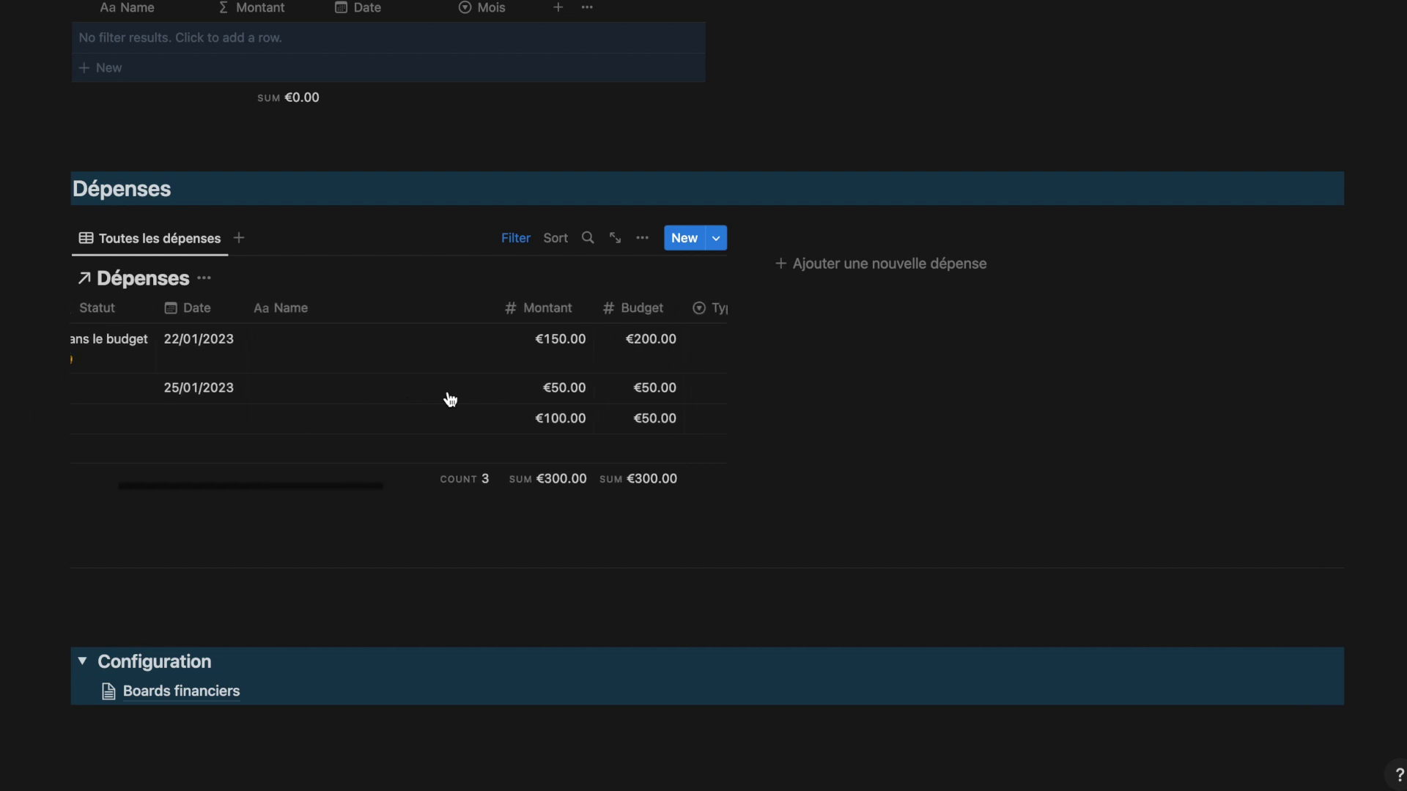
scroll(450, 399, right, 2)
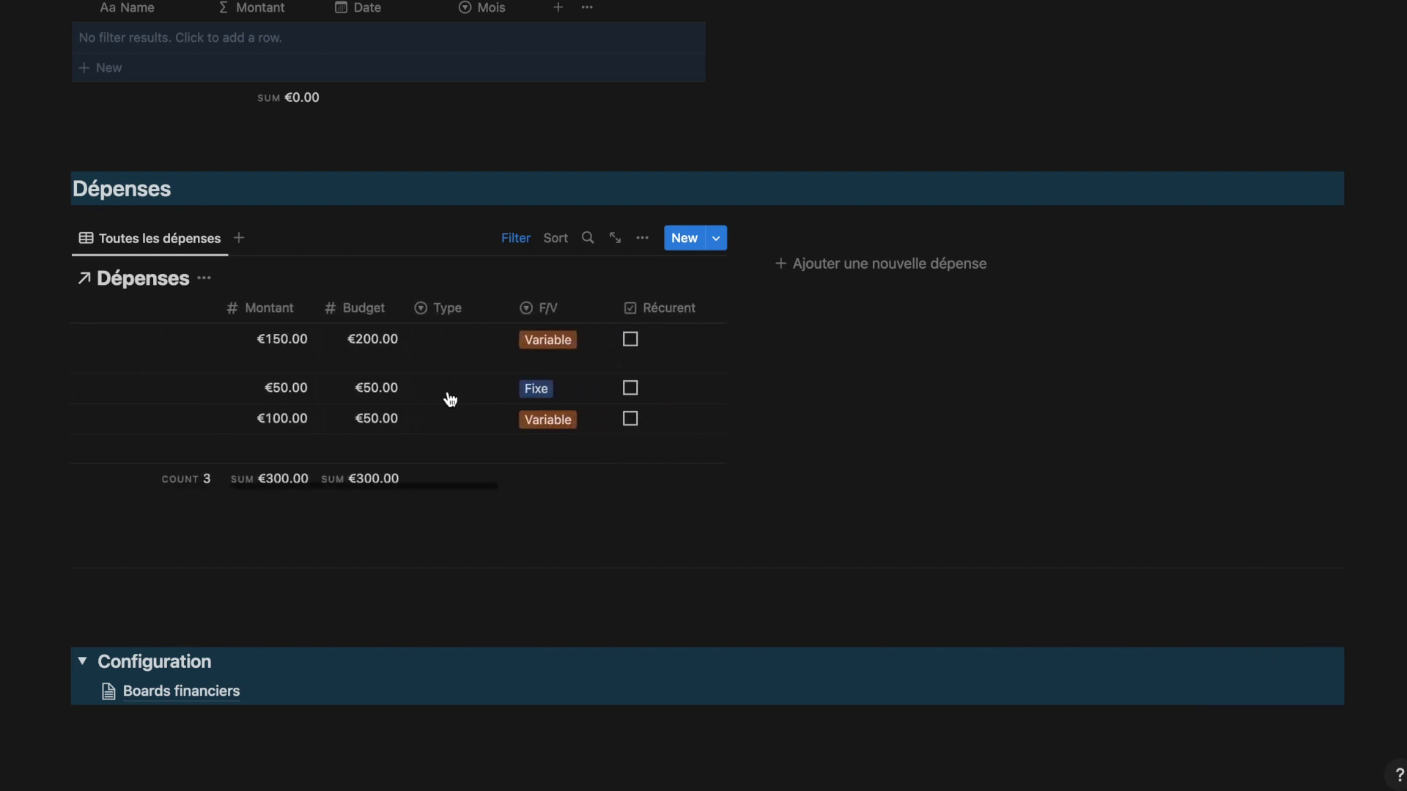
scroll(450, 399, right, 3)
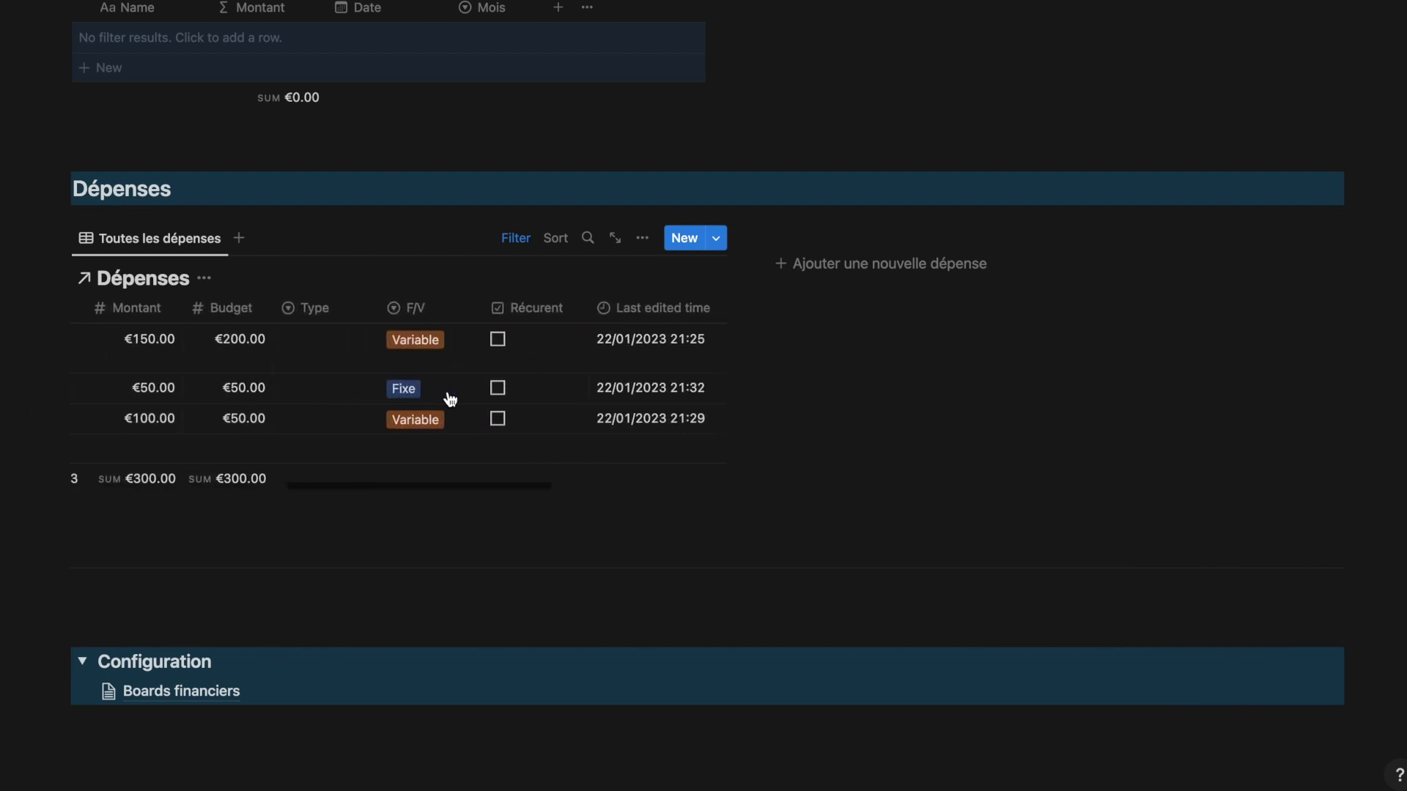
scroll(532, 374, right, 10)
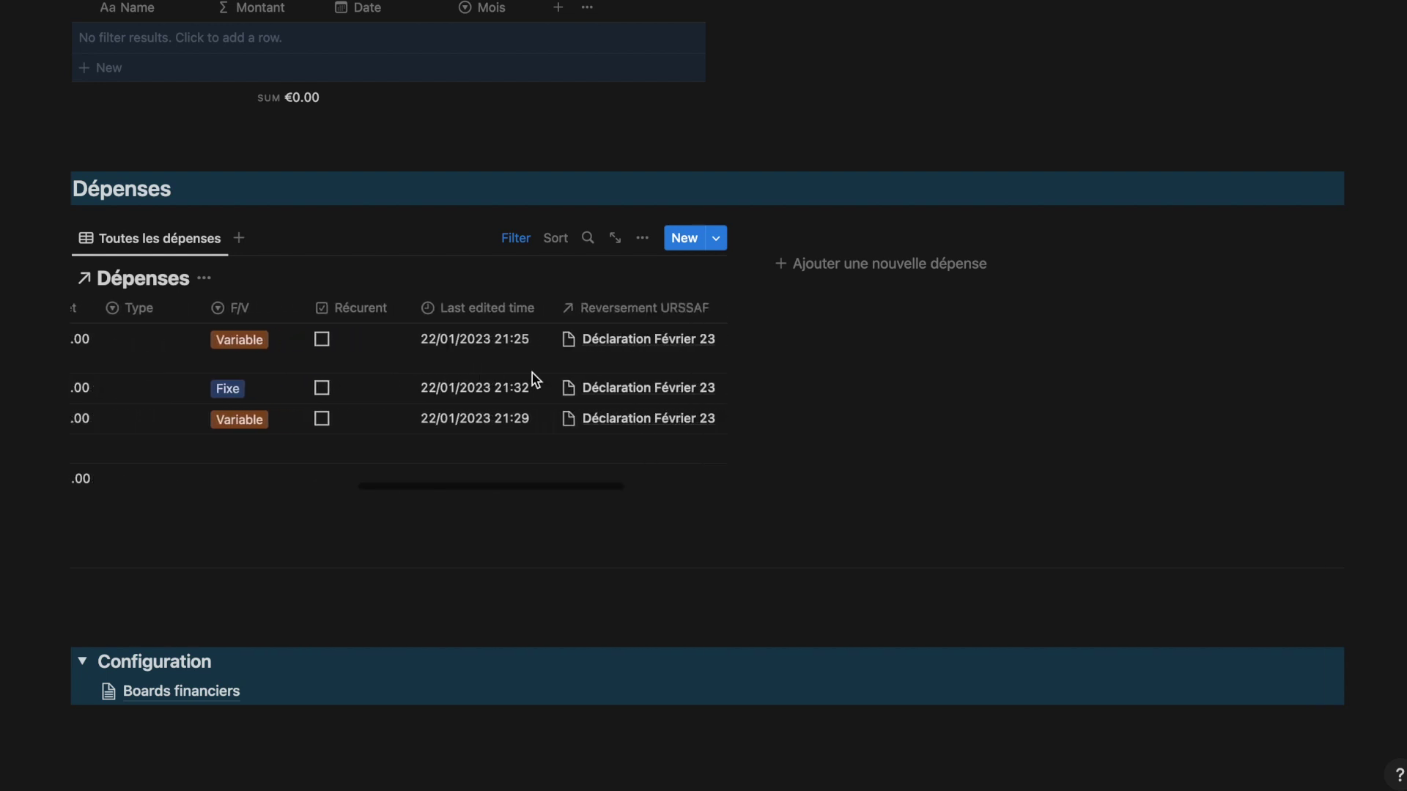
Return to the Auto entrepreneur OS home page and inspect the Status filter of the Projets actifs list
click(293, 16)
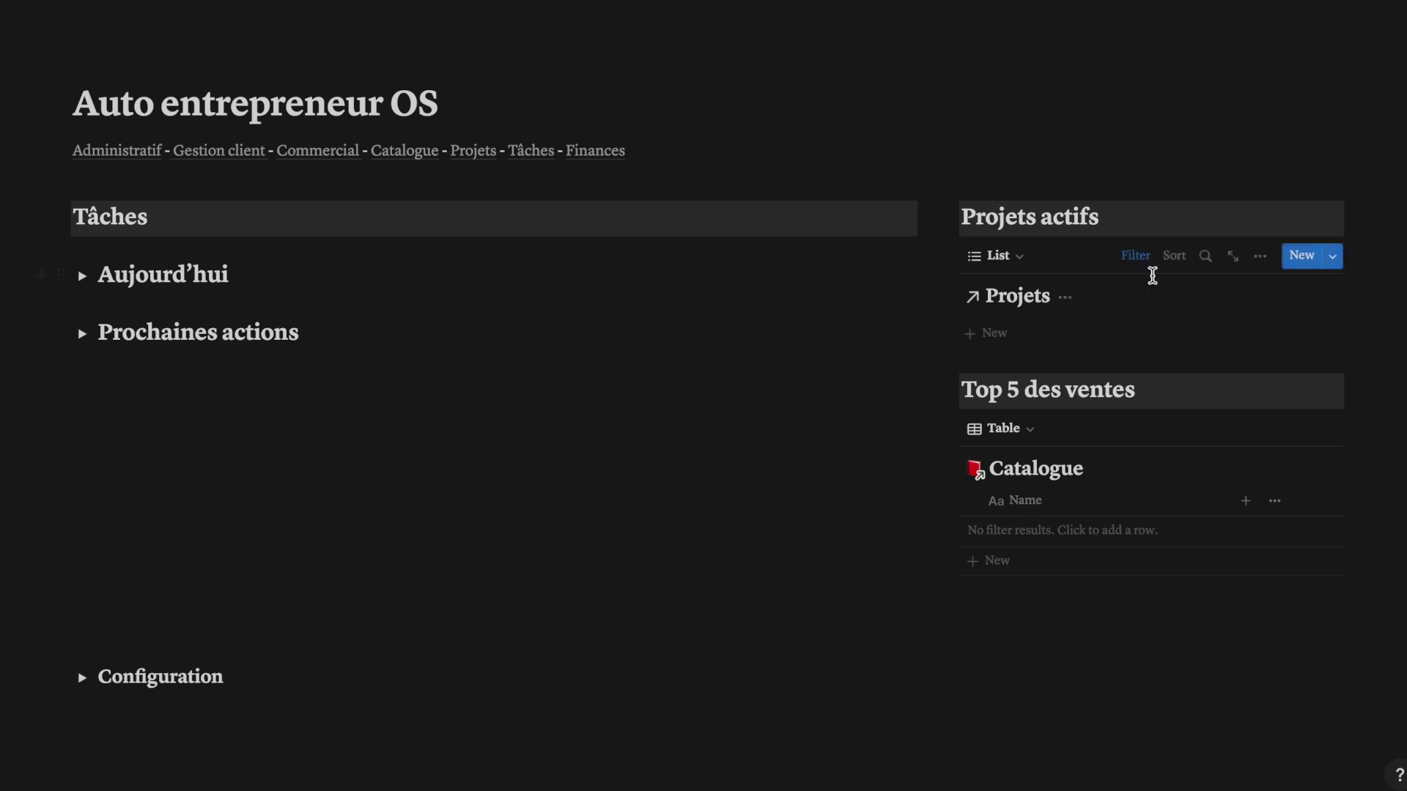
click(1143, 260)
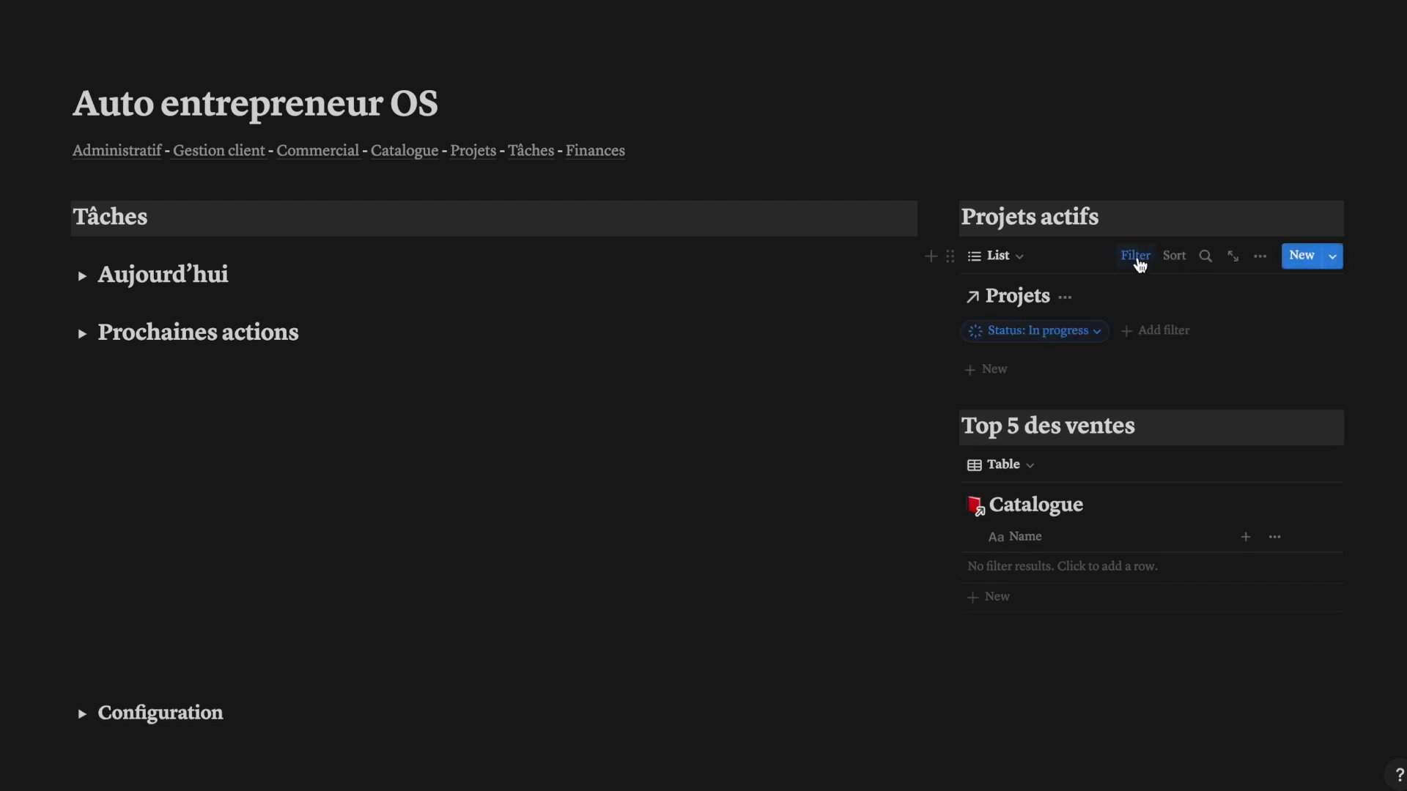
click(1091, 331)
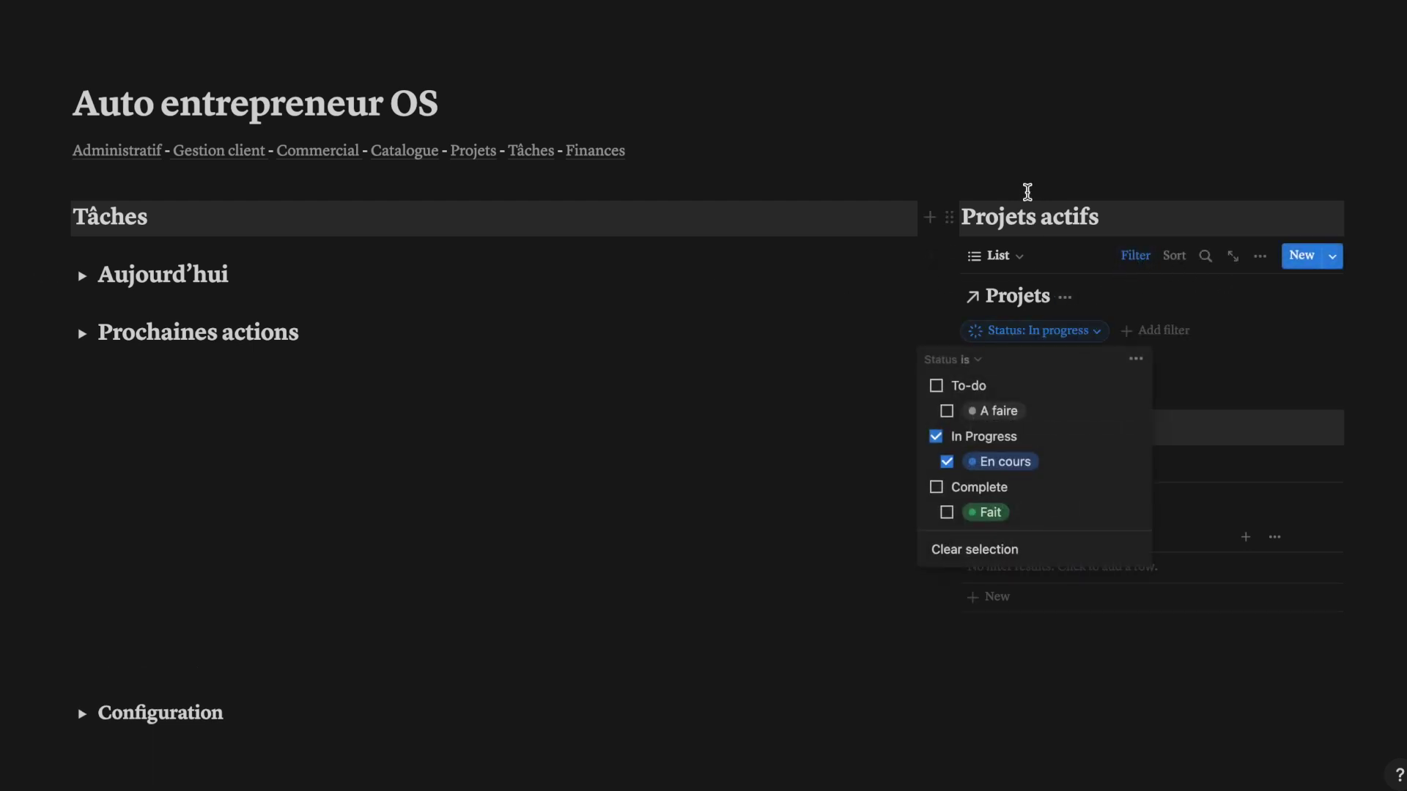
click(1029, 145)
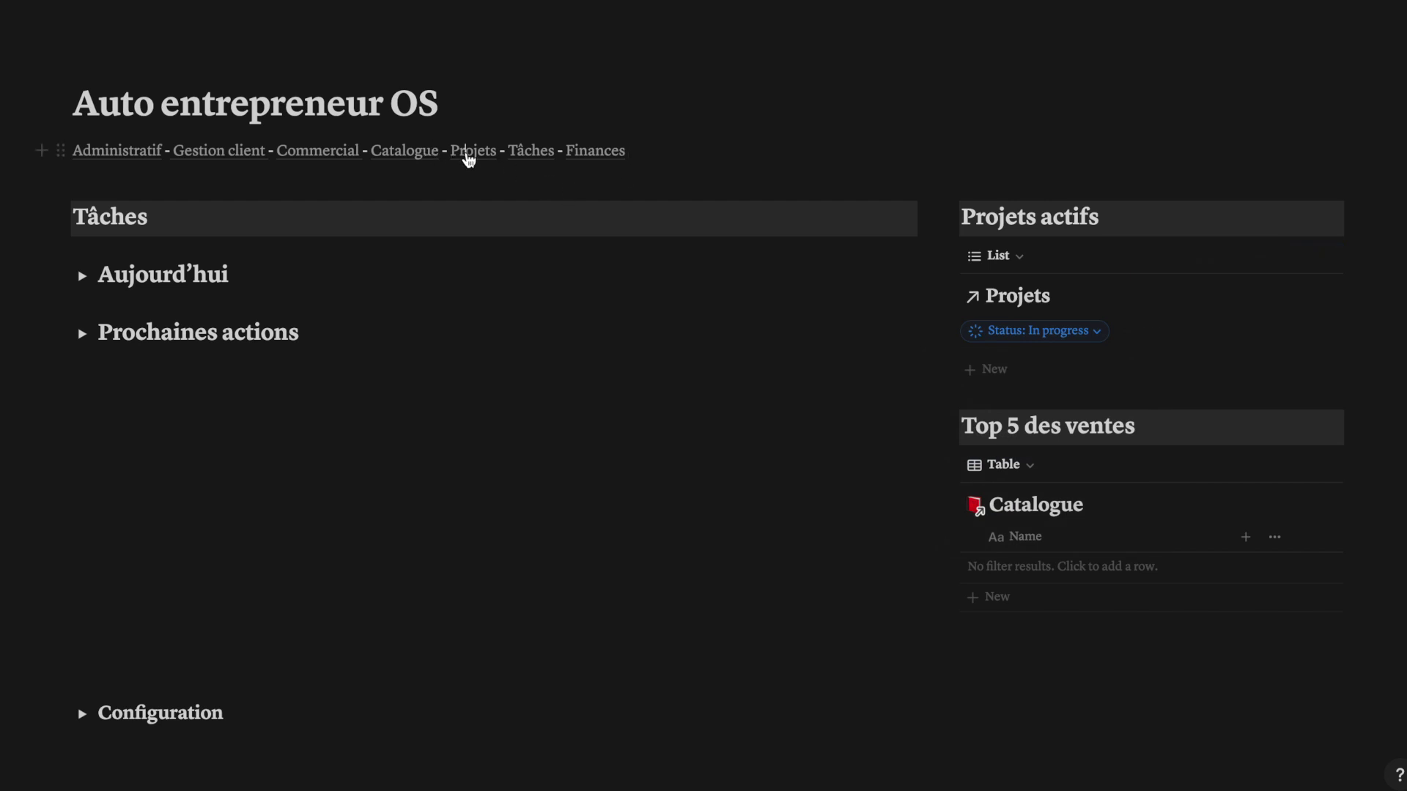
Set Projet 2's status to En cours in the Projets database and return to the home page
click(466, 153)
click(178, 174)
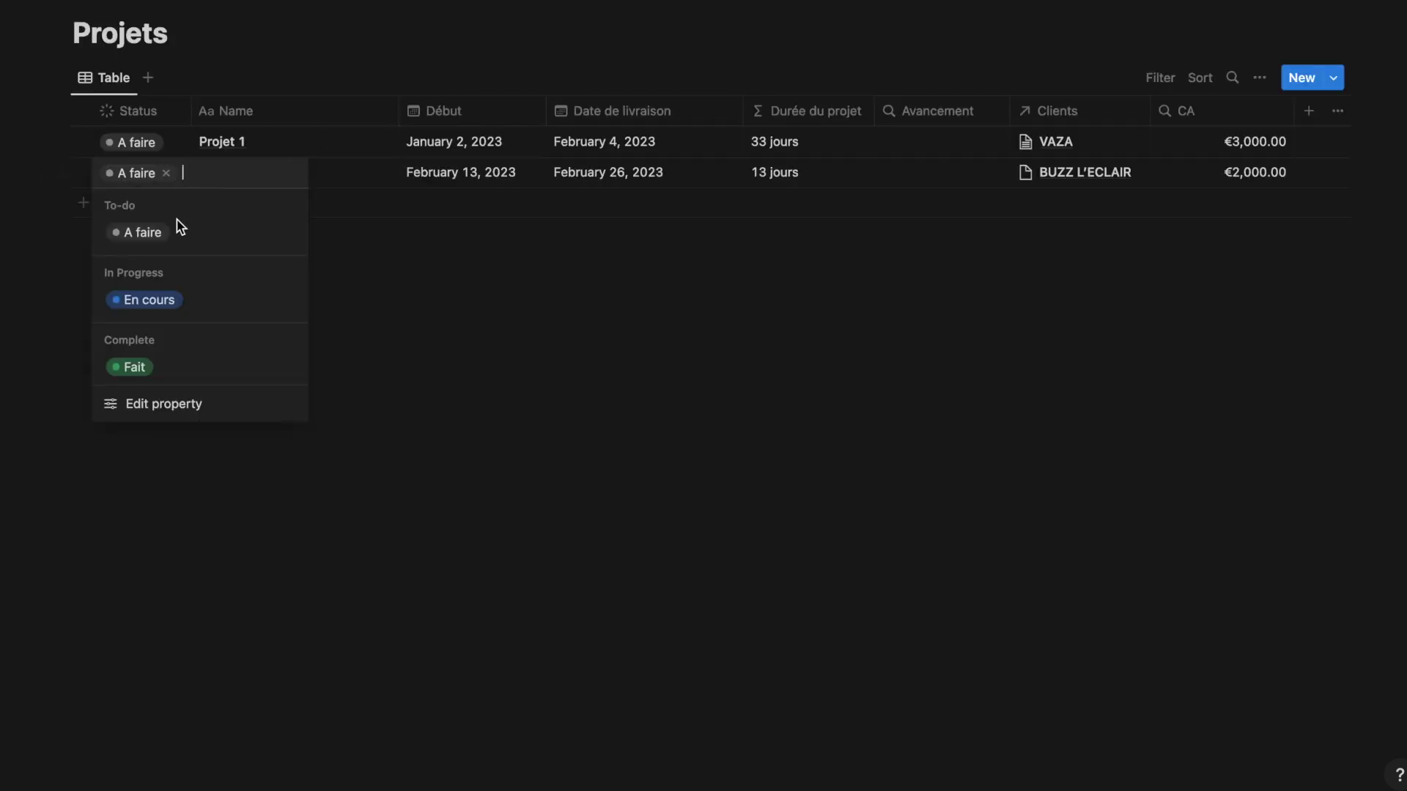
click(173, 300)
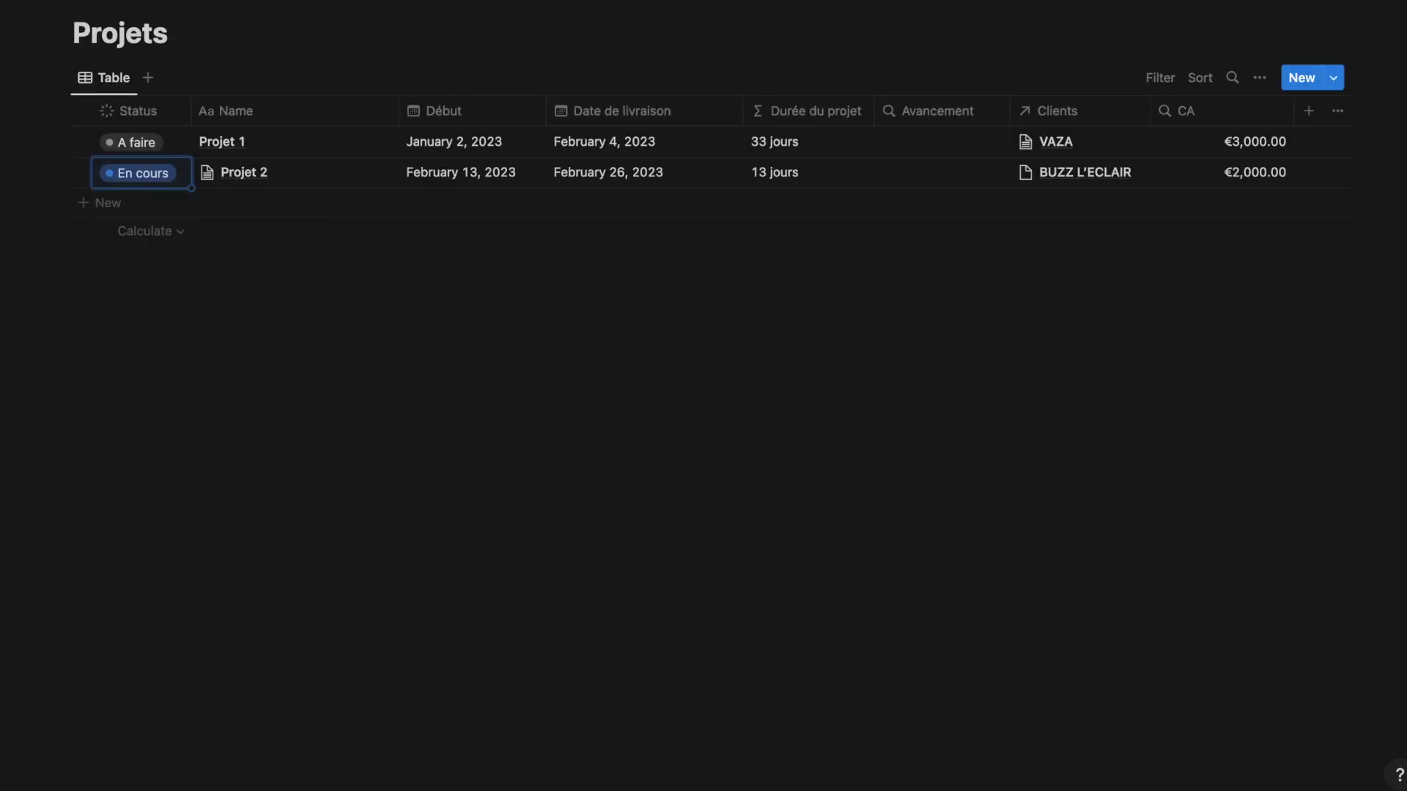
key(super+bracketleft)
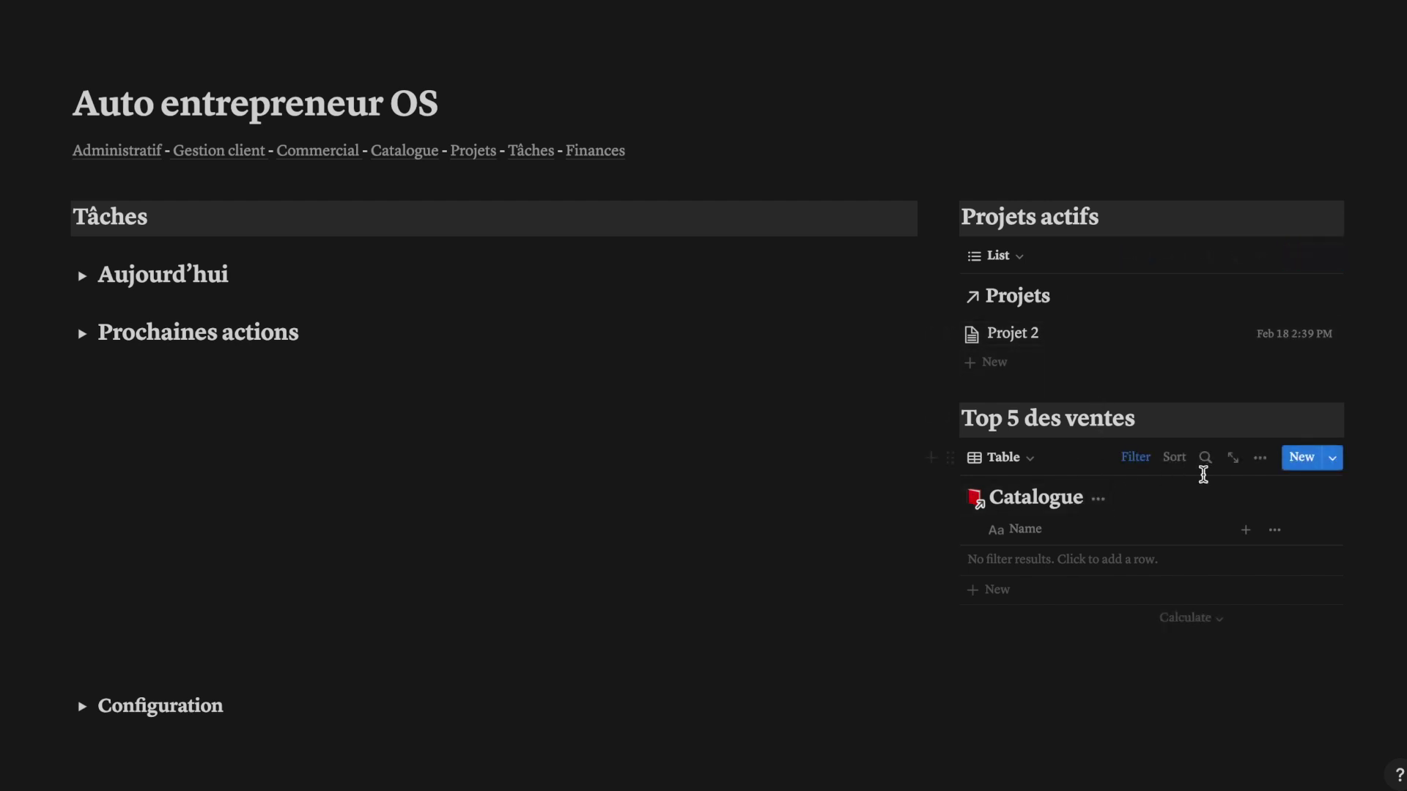
Inspect the # Vente filter on the Catalogue table under Top 5 des ventes
click(1131, 458)
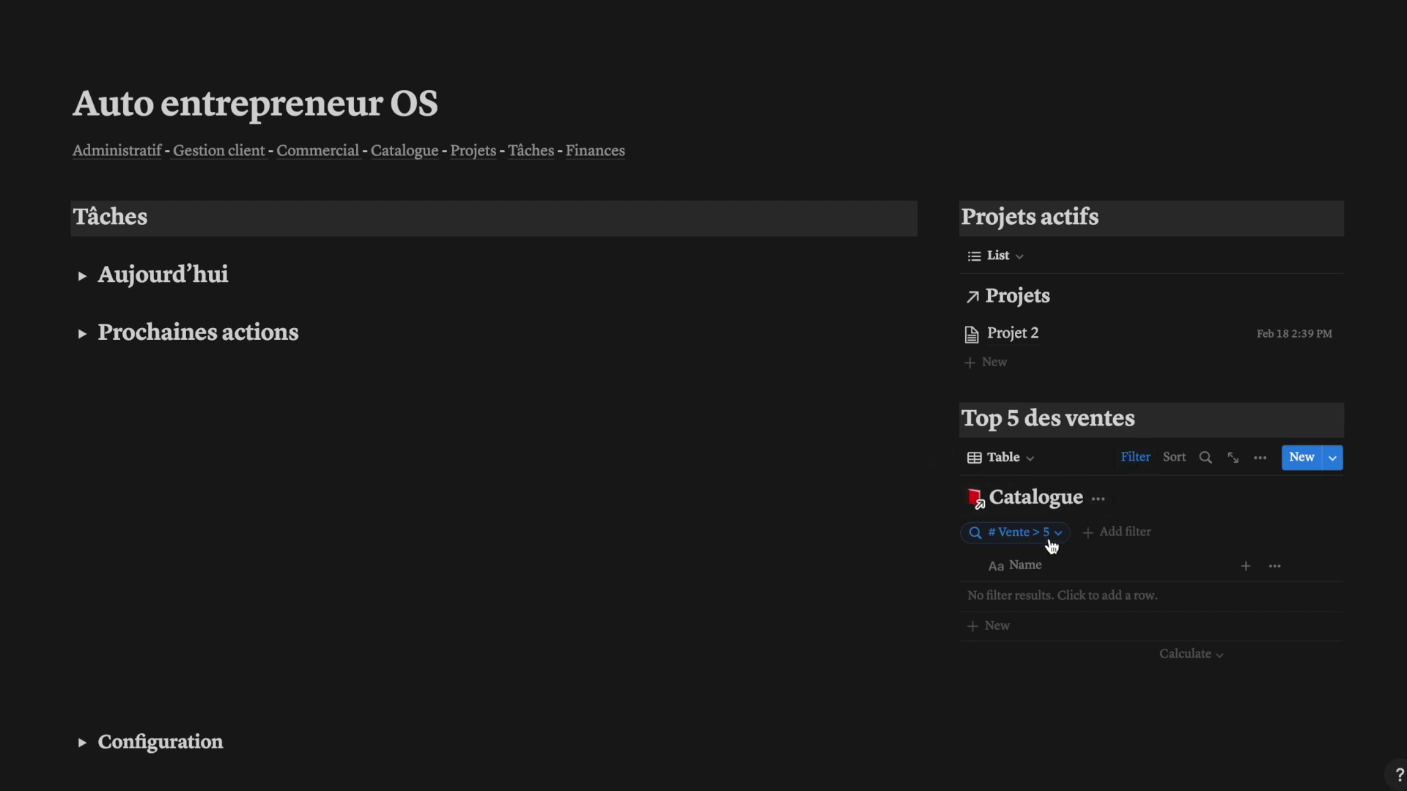
click(1050, 542)
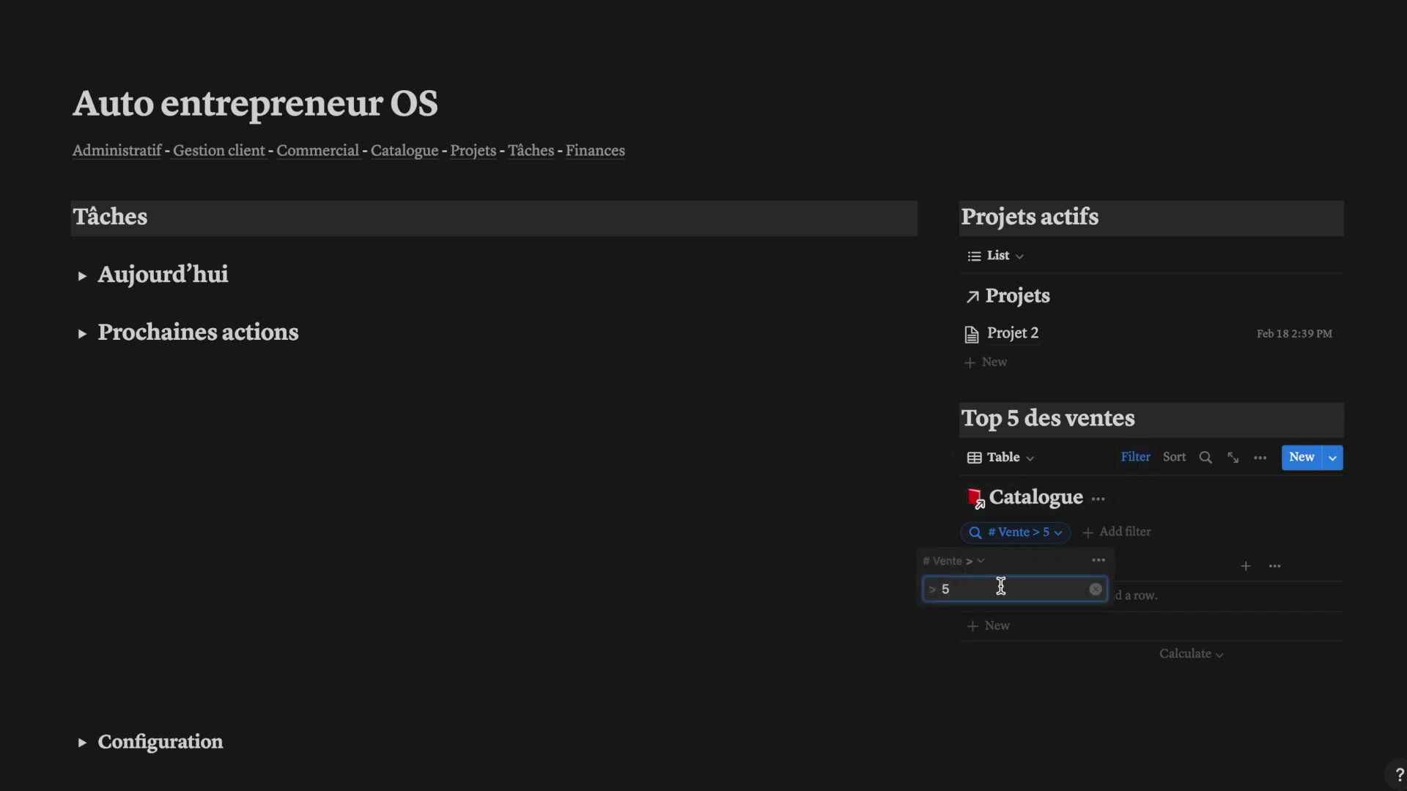
click(1180, 525)
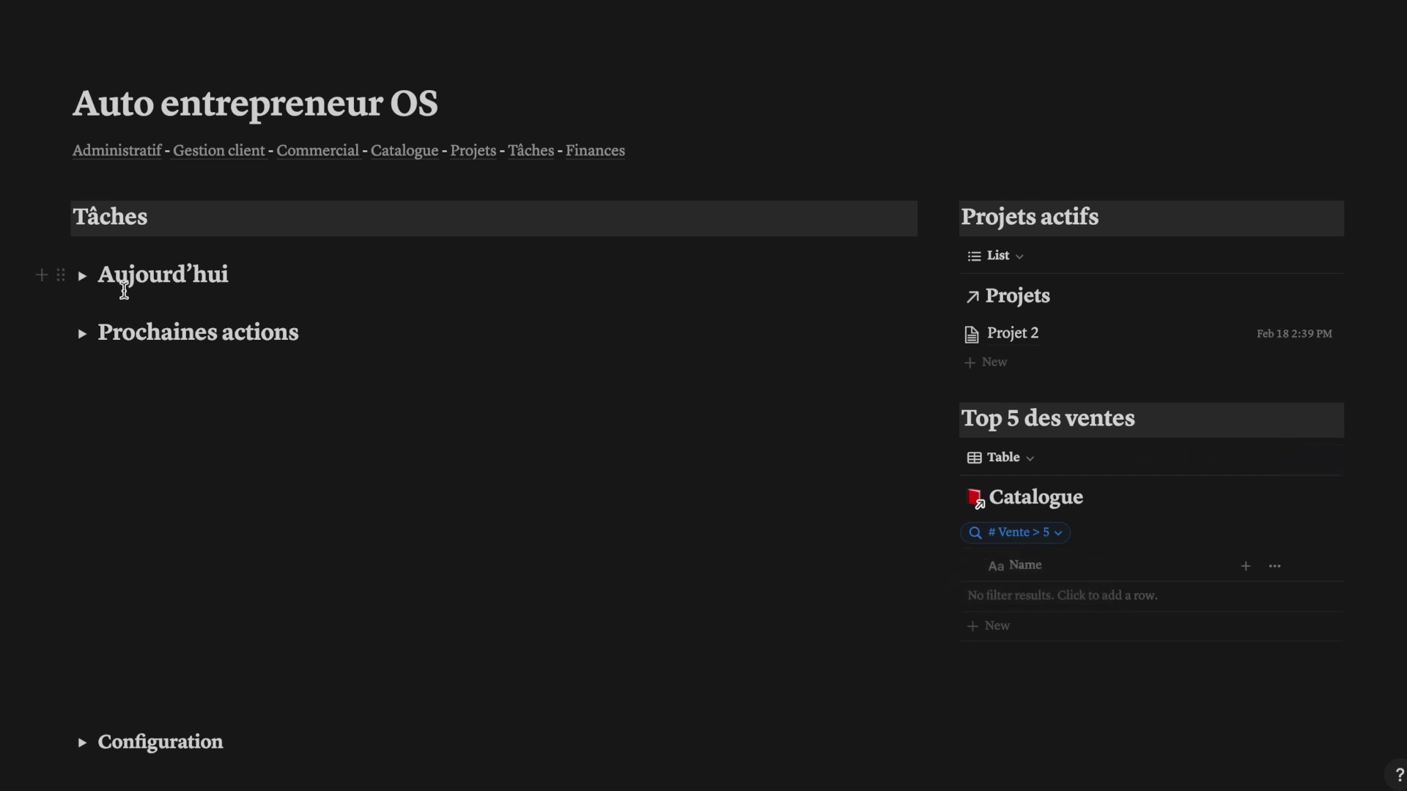
Expand the Aujourd'hui tasks, check the Prochaines actions subsections and collapse them, and expand Configuration to view its pages
click(82, 276)
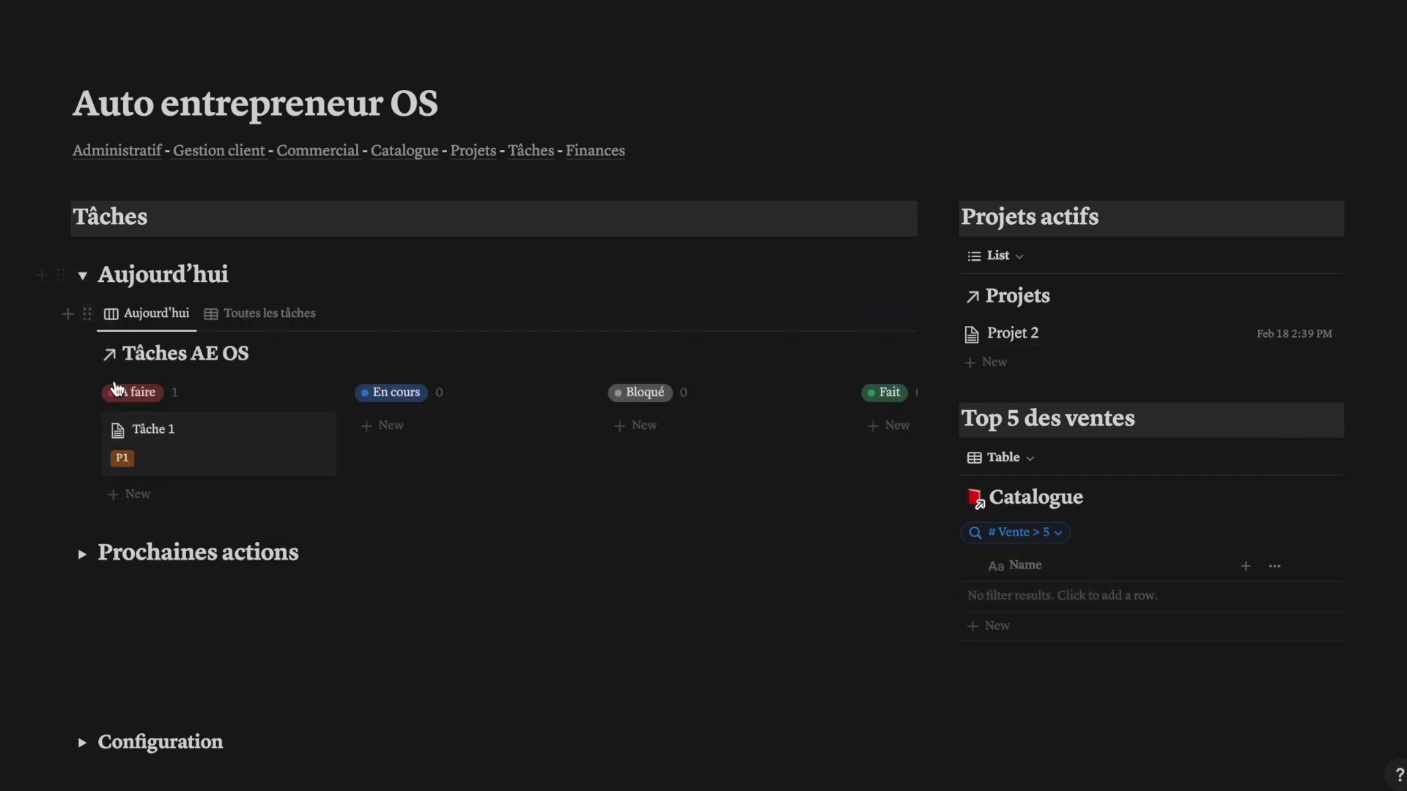
click(83, 554)
scroll(87, 561, down, 3)
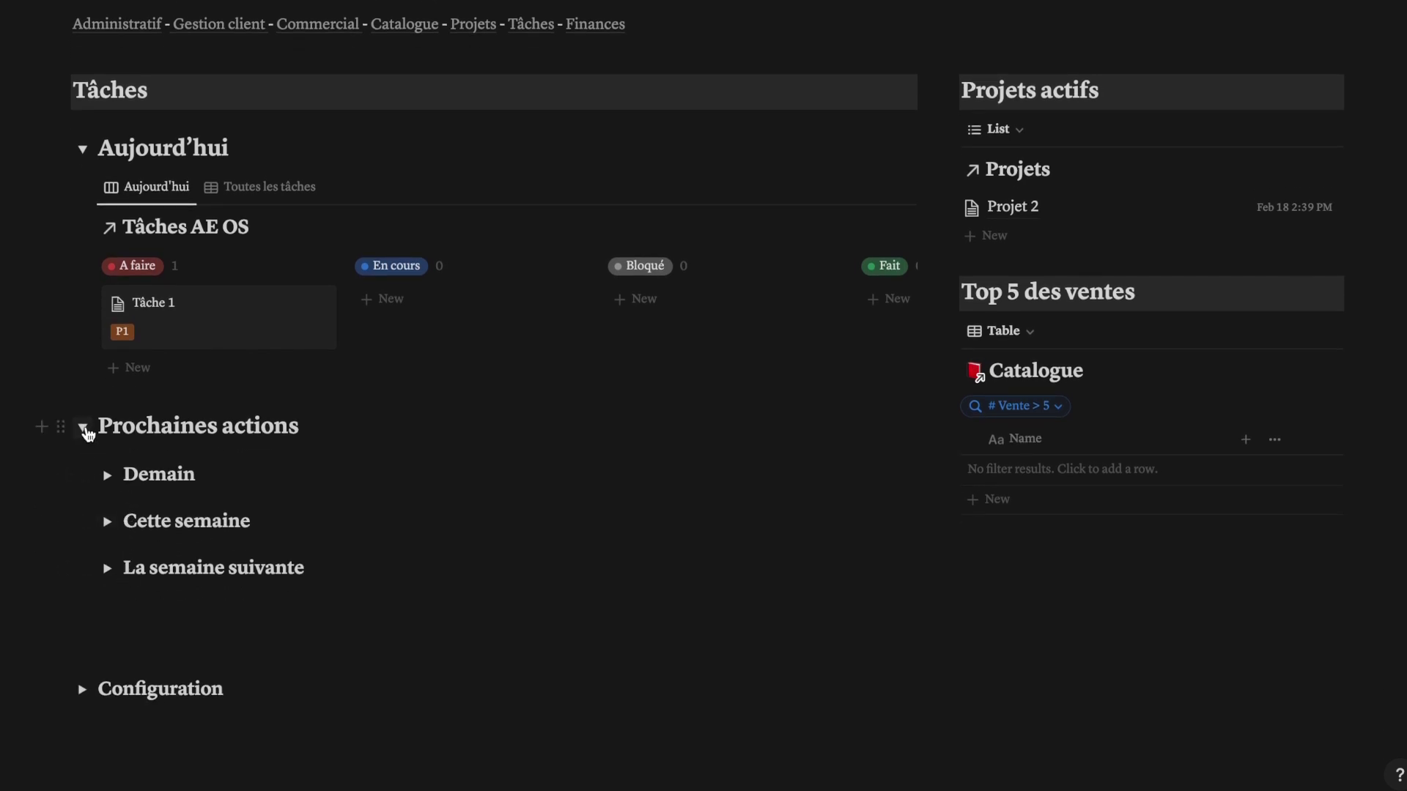
click(85, 430)
click(83, 619)
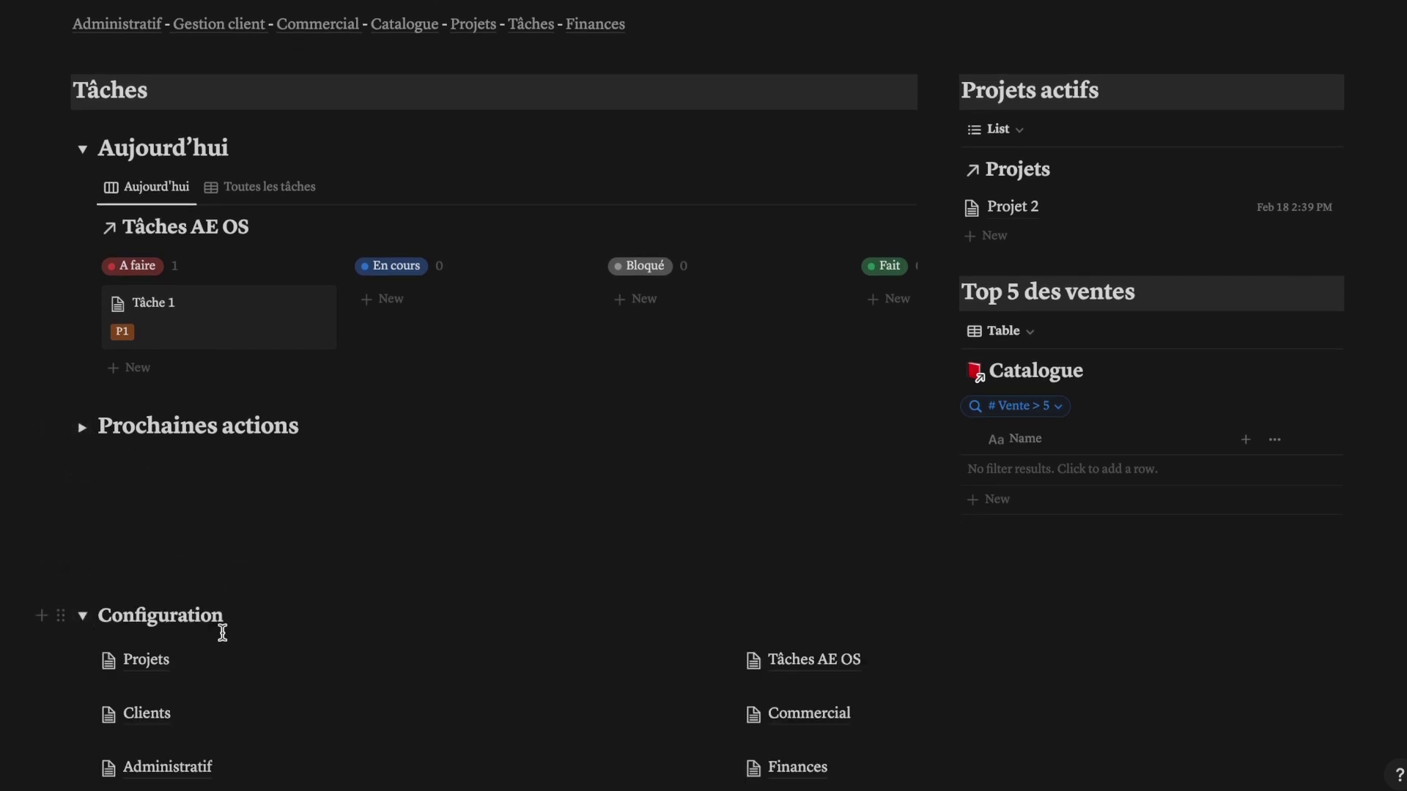
scroll(223, 633, down, 3)
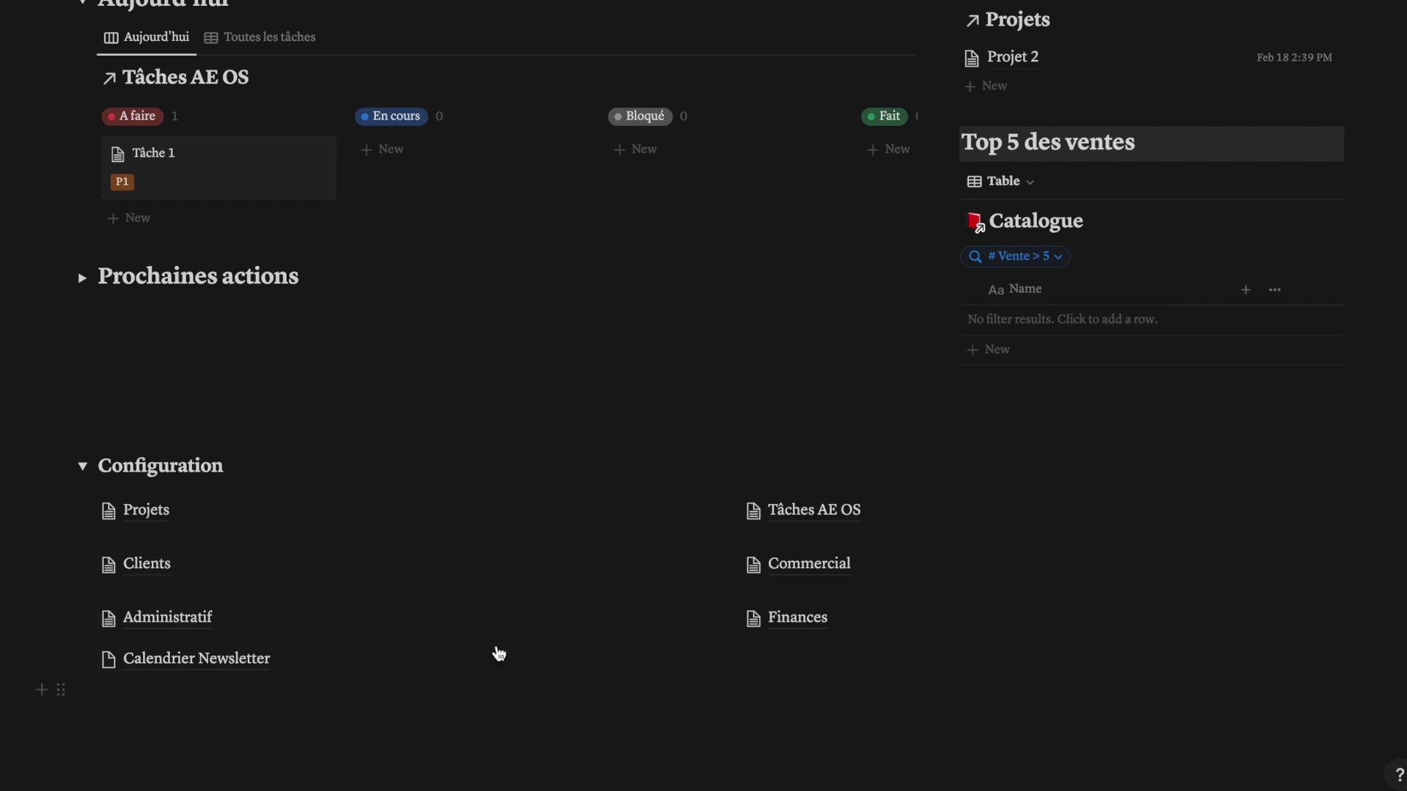